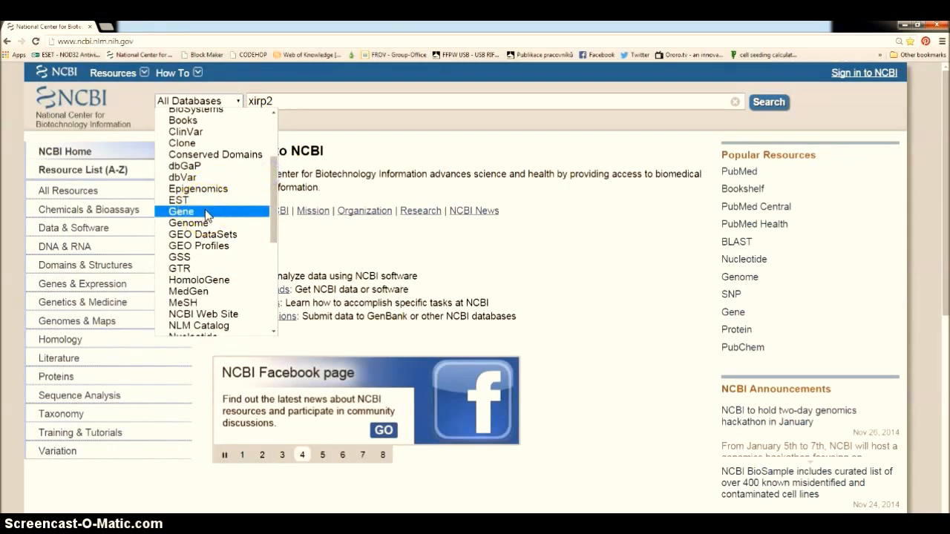
Step: Search the Protein database for xirp2
left_click_drag(273, 189, 270, 252)
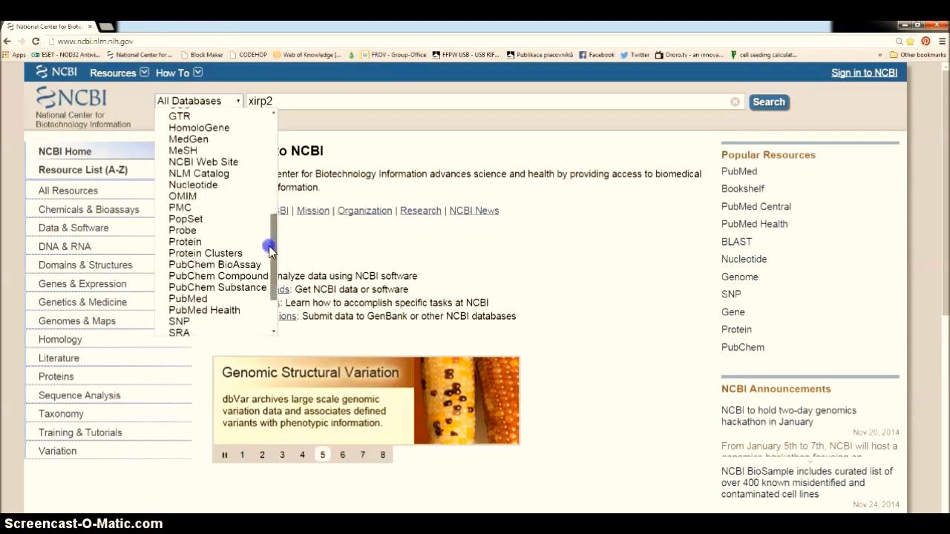
left_click(196, 241)
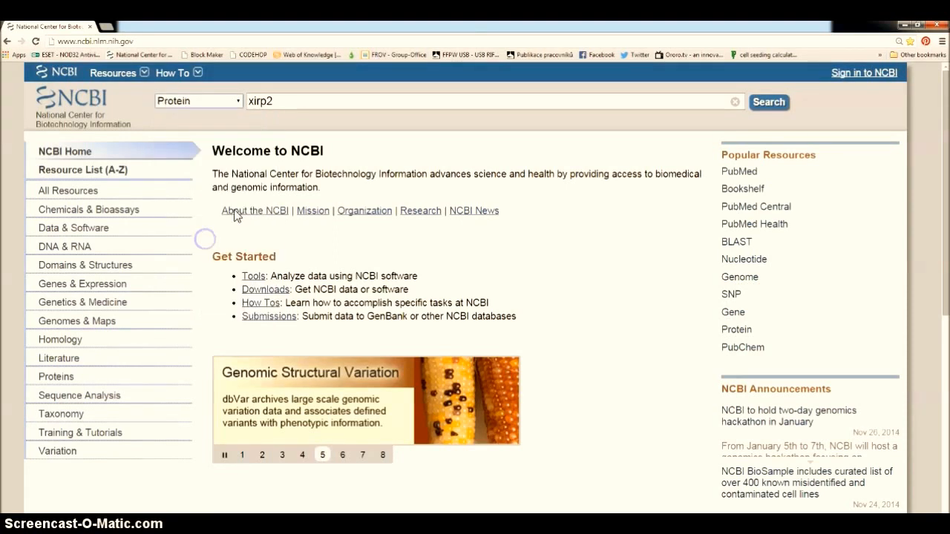
left_click(767, 102)
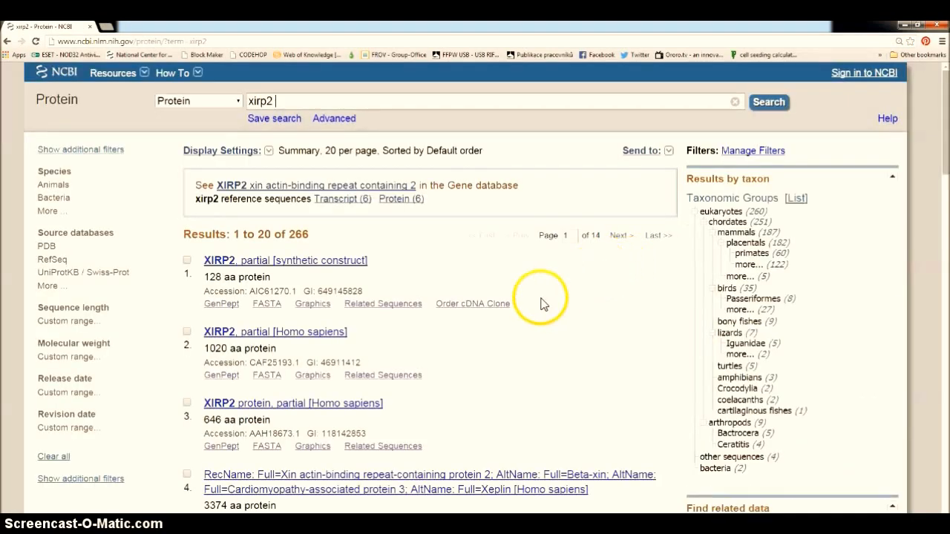
Step: Look through the xirp2 protein results and view their taxonomic breakdown both as a list of top organisms and as a tree
scroll(302, 297, "down", 3)
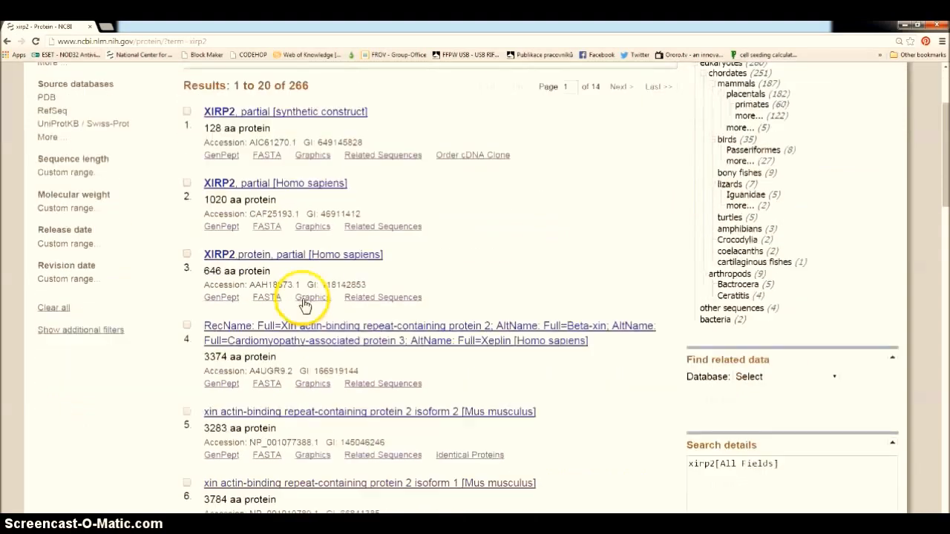
scroll(305, 301, "down", 12)
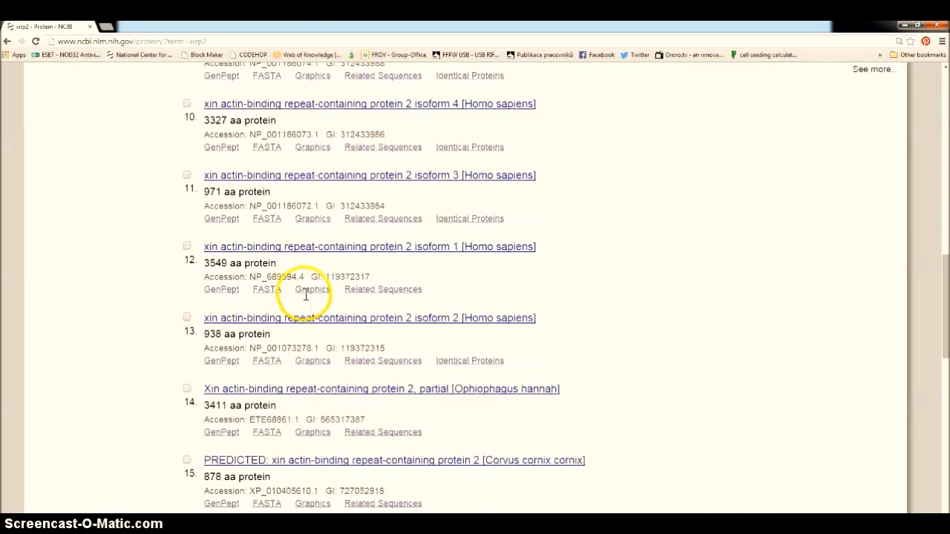
scroll(306, 295, "down", 9)
scroll(308, 295, "up", 9)
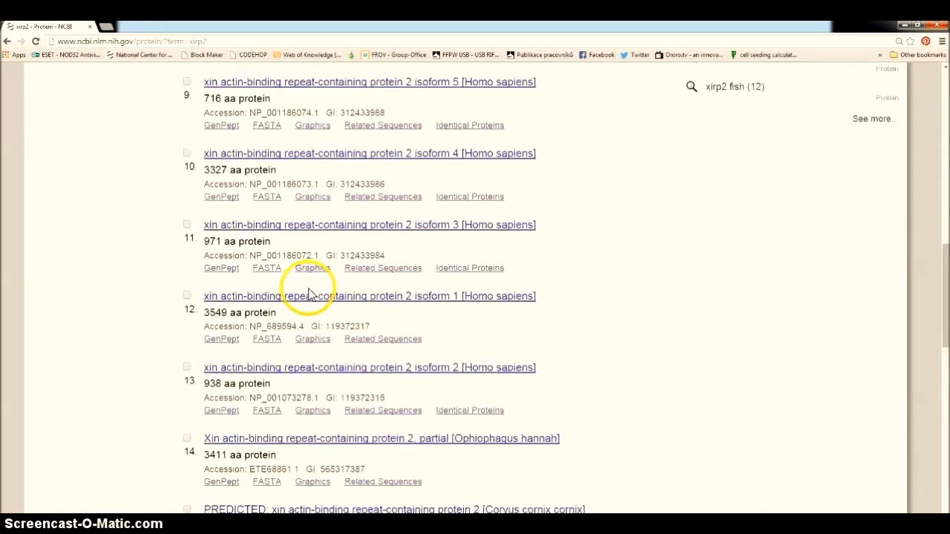
scroll(308, 295, "up", 12)
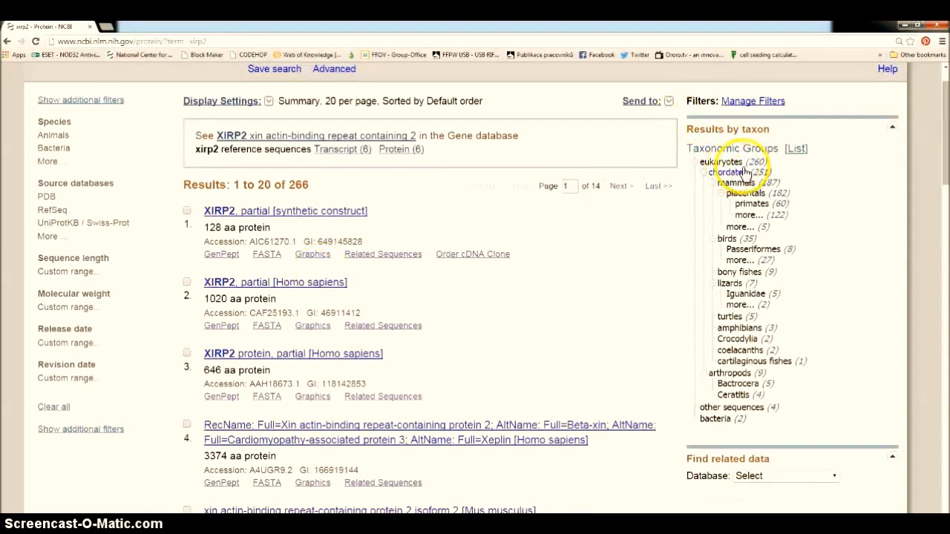
left_click(796, 148)
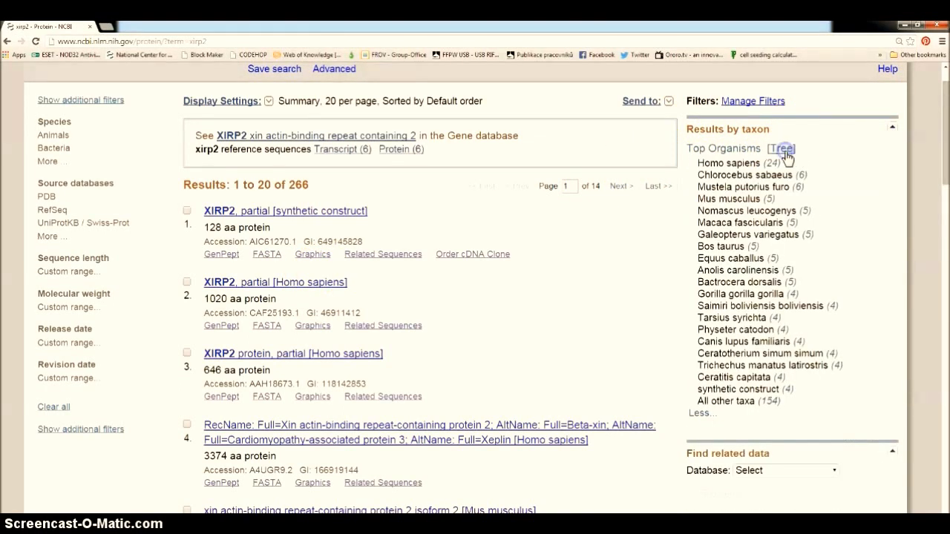
left_click(783, 149)
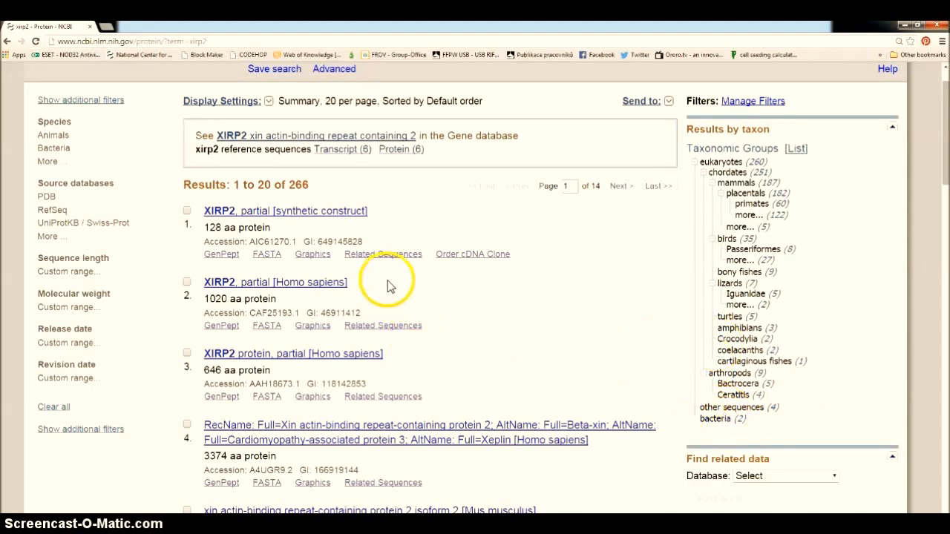
Step: Narrow the protein search to "xirp2 fish" and look through the resulting records
scroll(409, 295, "up", 1)
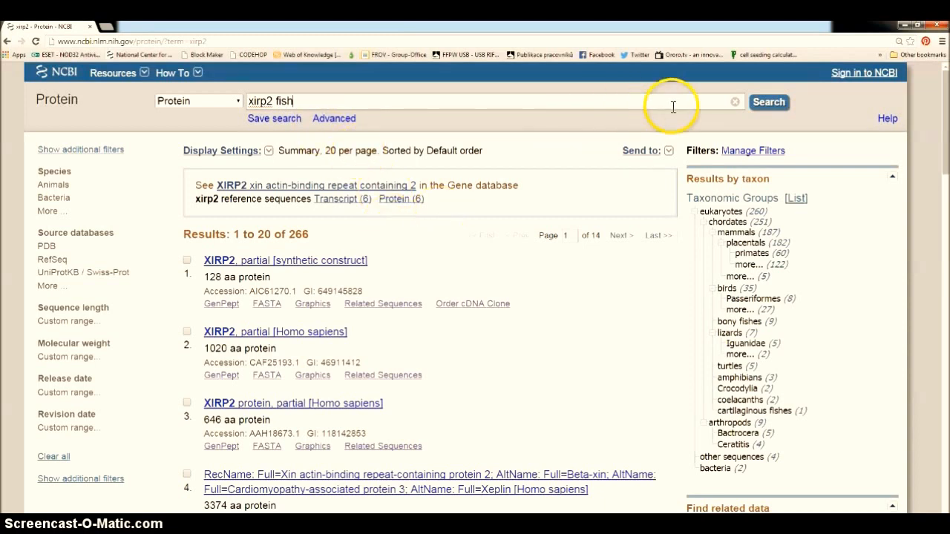
left_click(768, 109)
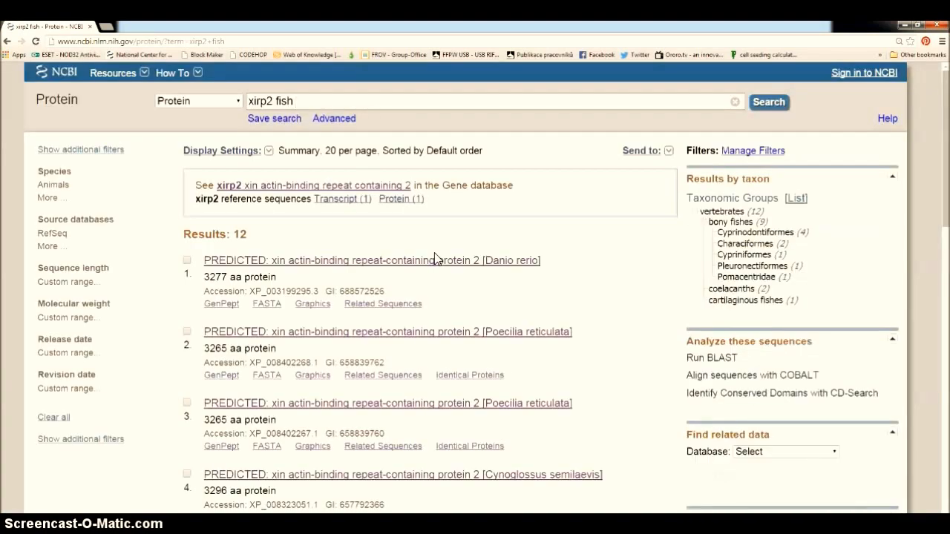
scroll(434, 284, "down", 2)
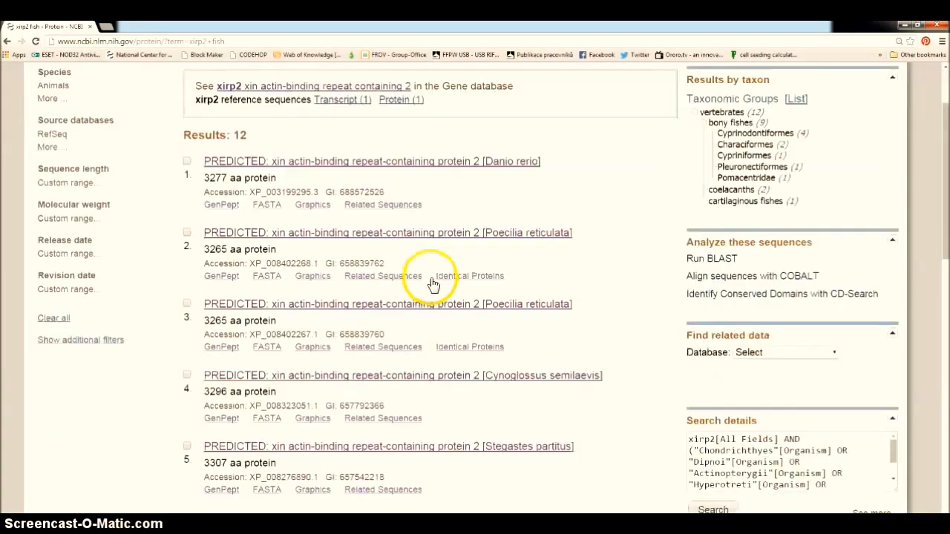
scroll(433, 284, "down", 7)
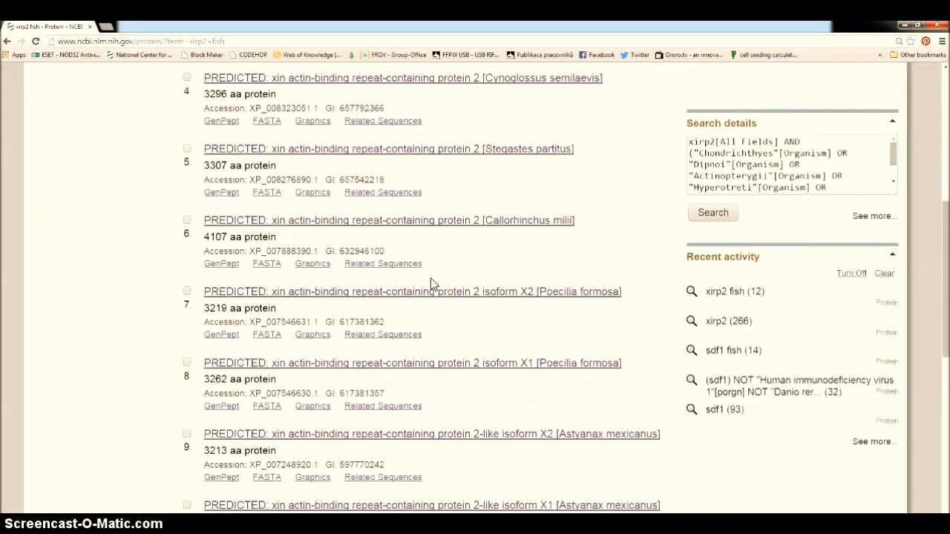
scroll(434, 285, "down", 5)
scroll(434, 284, "up", 13)
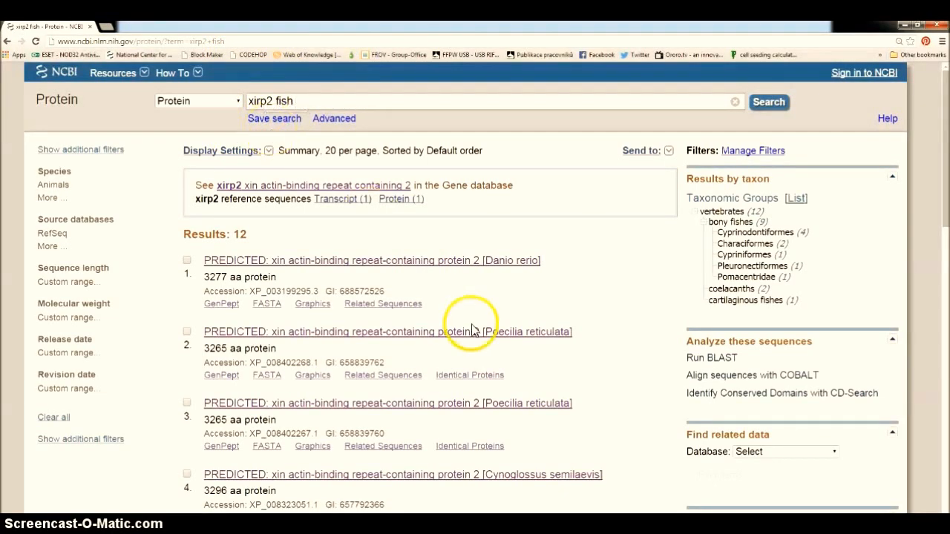
Step: Select the Danio rerio record and the first Poecilia reticulata record in the results
scroll(472, 330, "down", 1)
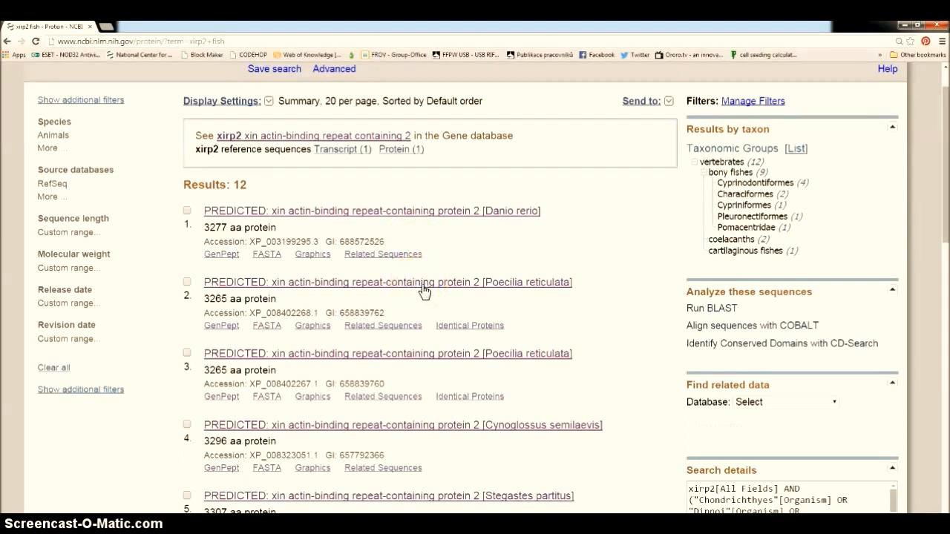
left_click(188, 213)
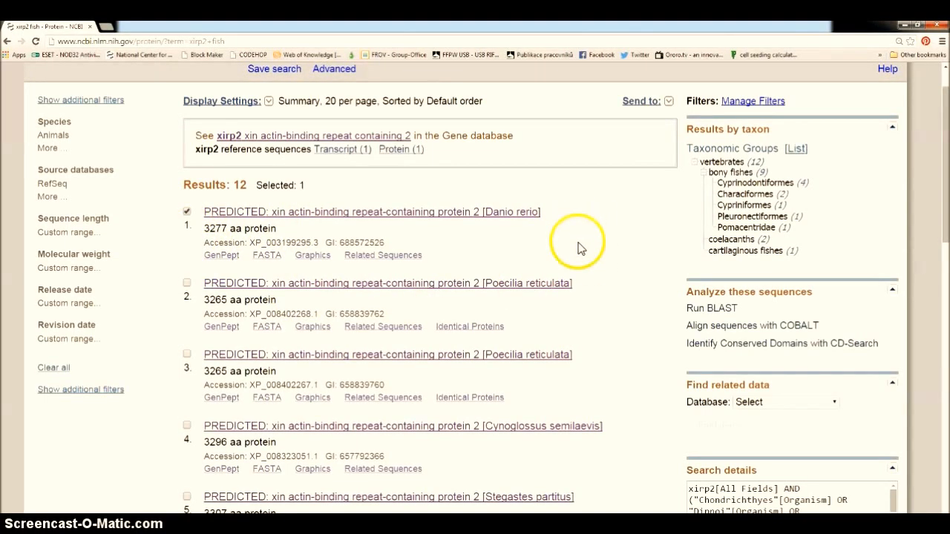
scroll(574, 257, "up", 1)
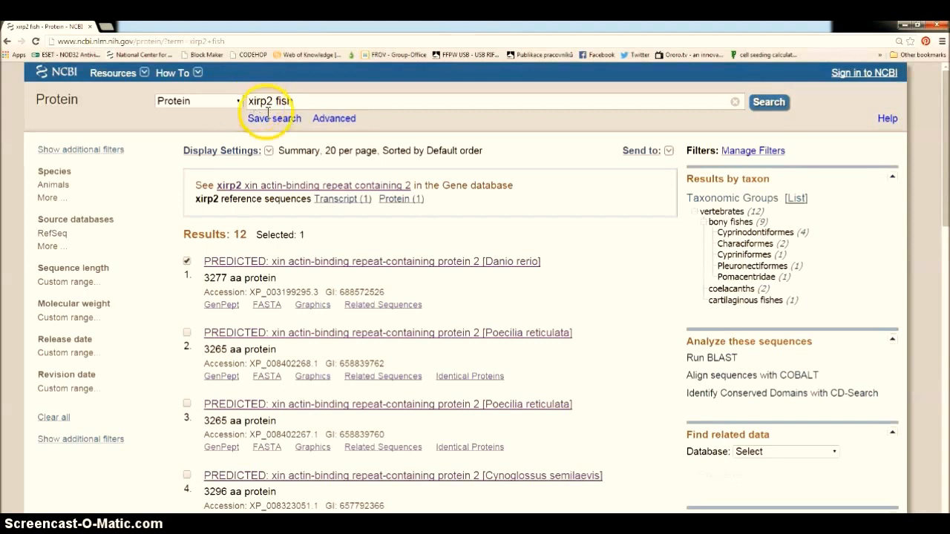
scroll(464, 285, "down", 1)
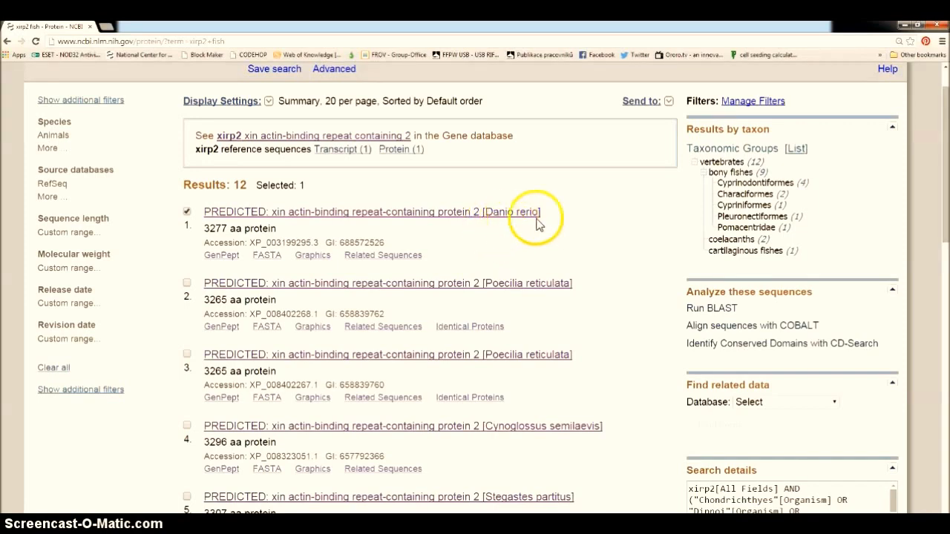
scroll(450, 246, "down", 1)
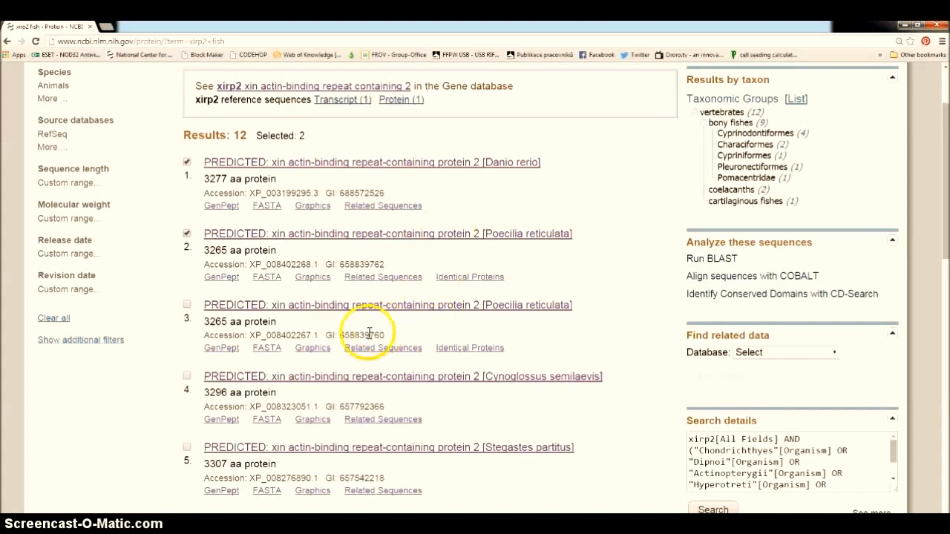
Step: Add the Cynoglossus semilaevis, Stegastes partitus and Callorhinchus milii records to the selection, leaving out the second Poecilia reticulata record
scroll(386, 326, "down", 2)
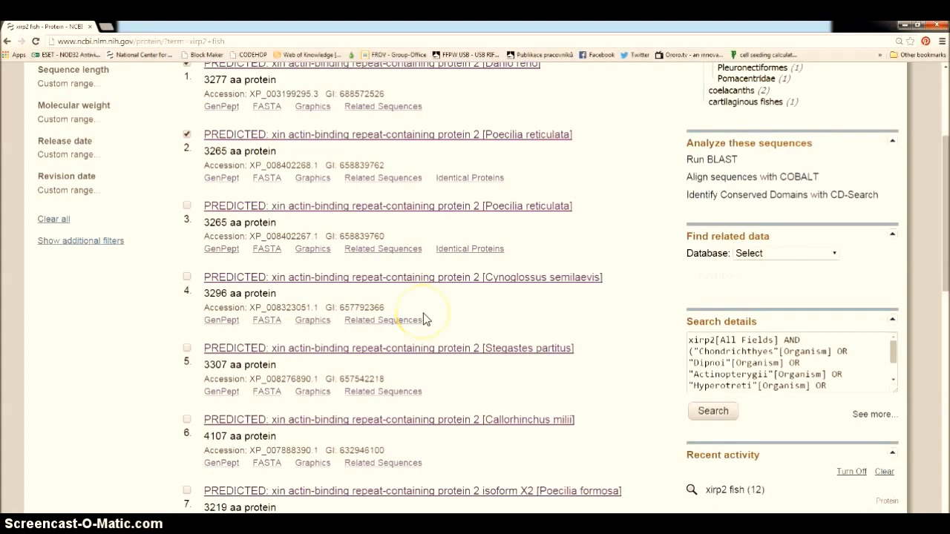
scroll(425, 319, "down", 1)
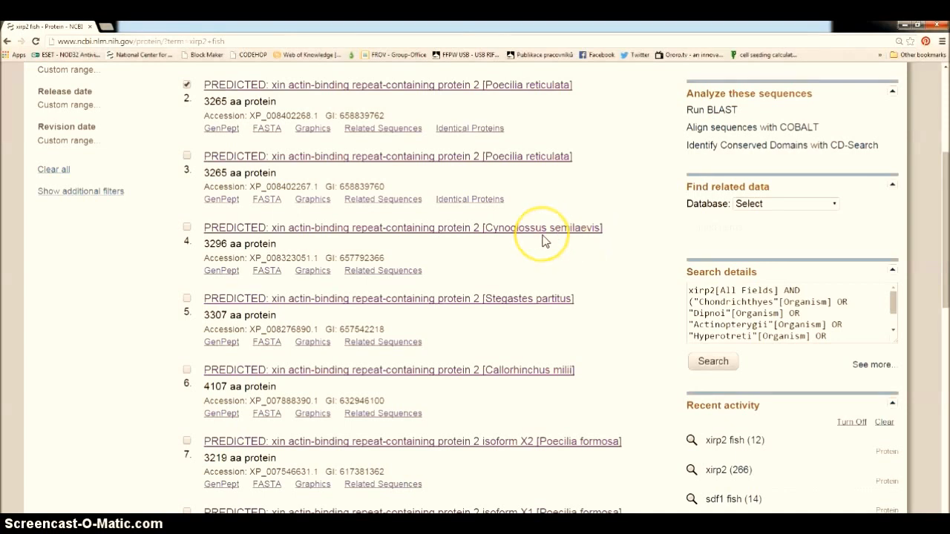
left_click(187, 227)
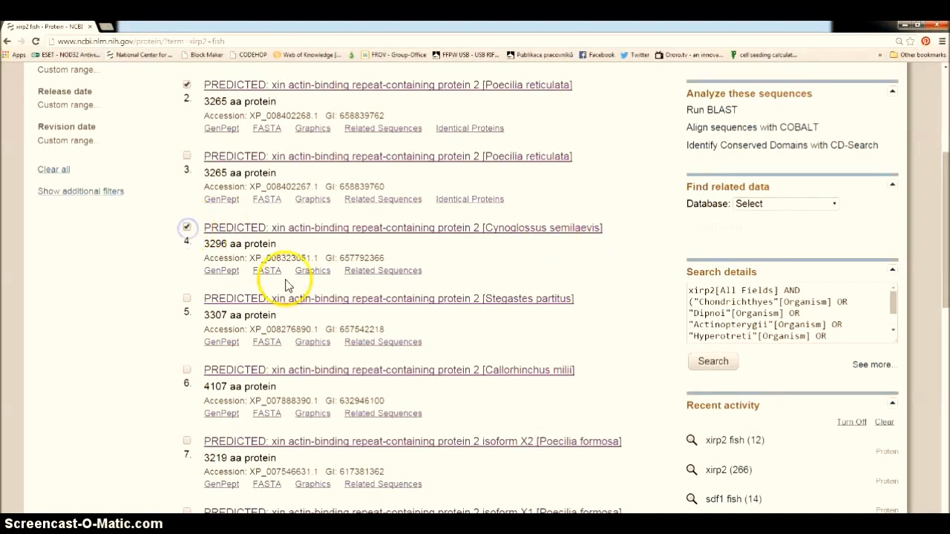
scroll(326, 304, "down", 1)
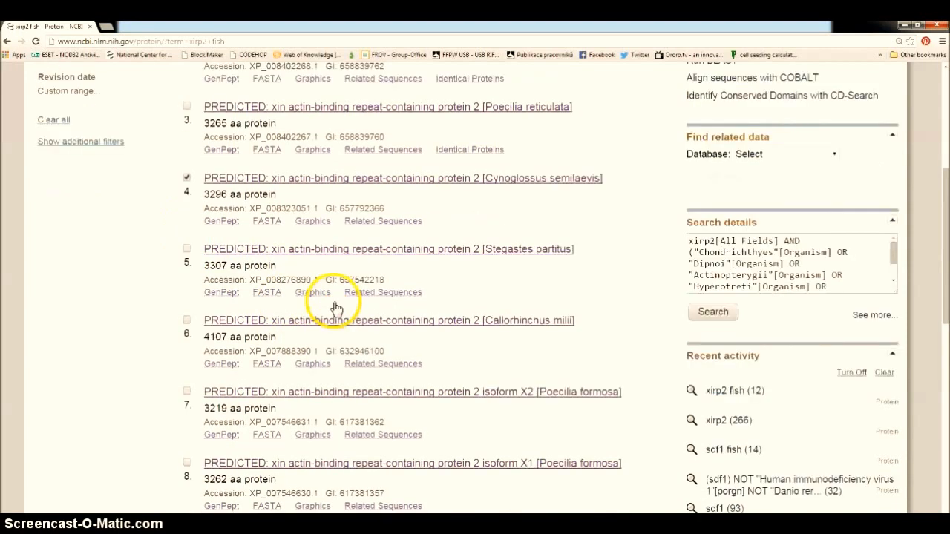
left_click(187, 250)
scroll(324, 341, "down", 1)
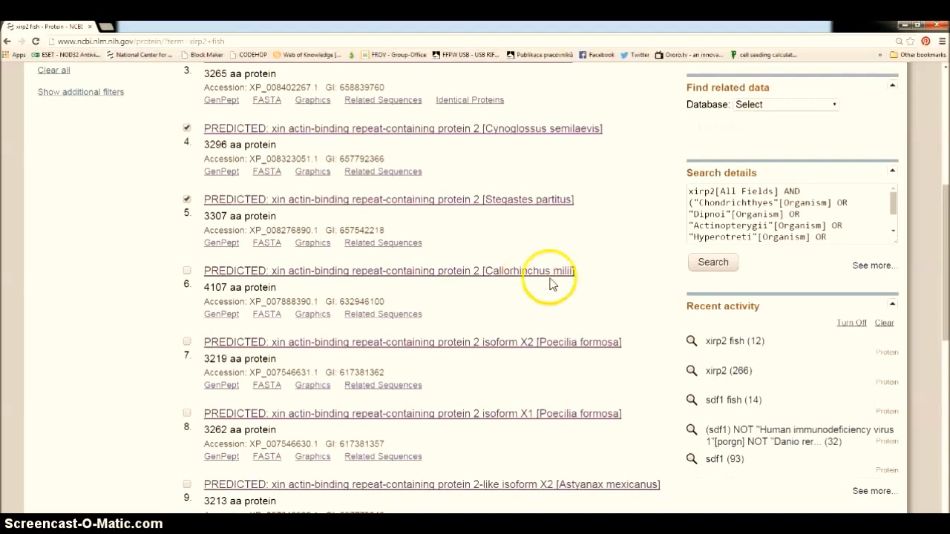
scroll(359, 300, "down", 3)
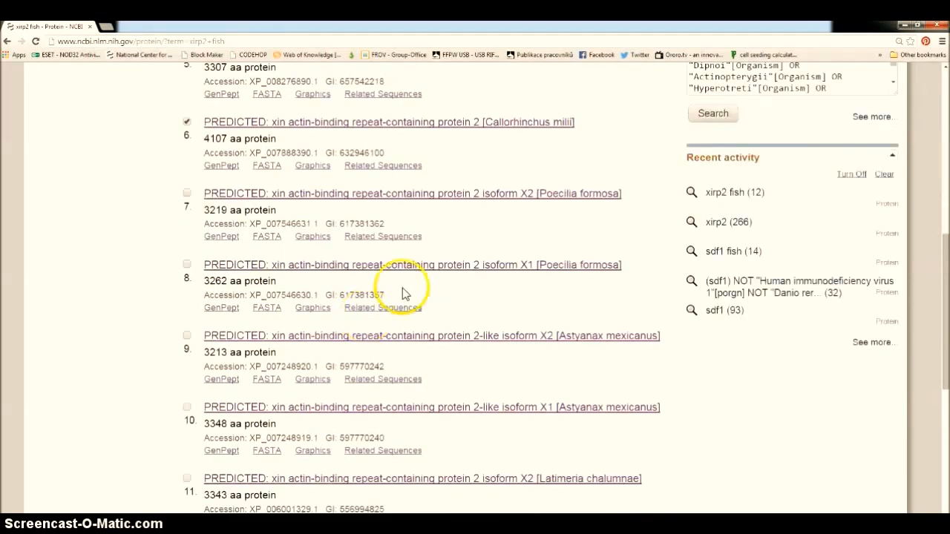
Step: Add the isoform X1 records of Poecilia formosa, Astyanax mexicanus and Latimeria chalumnae to the selection
left_click(589, 274)
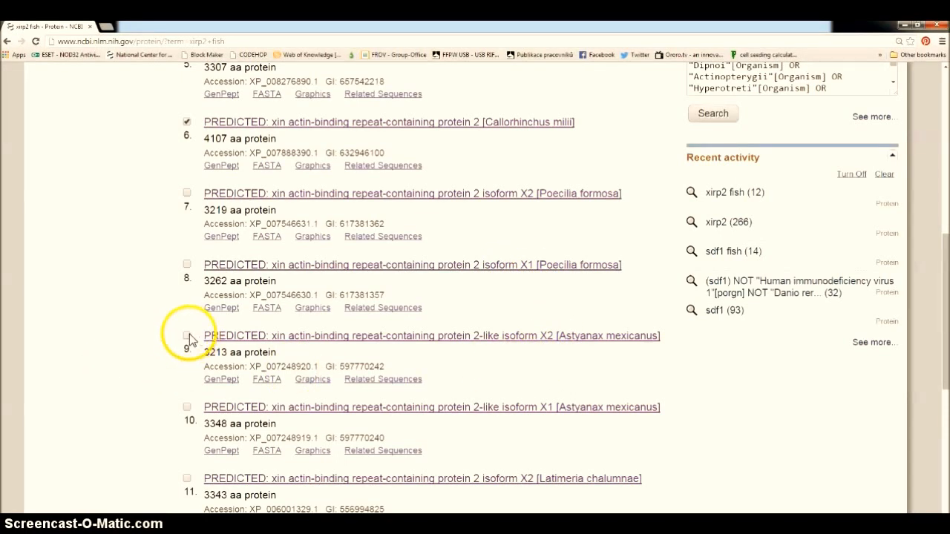
left_click(186, 264)
scroll(376, 338, "down", 2)
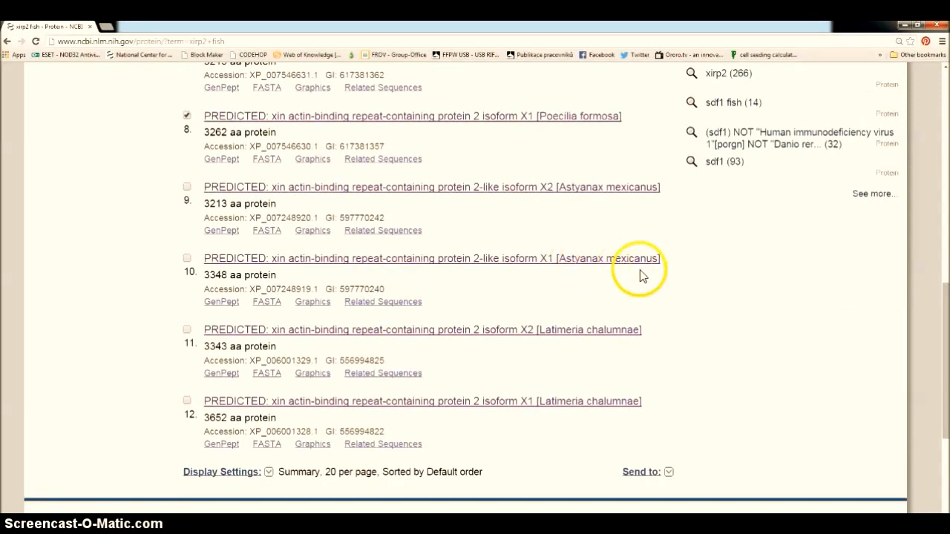
left_click(186, 256)
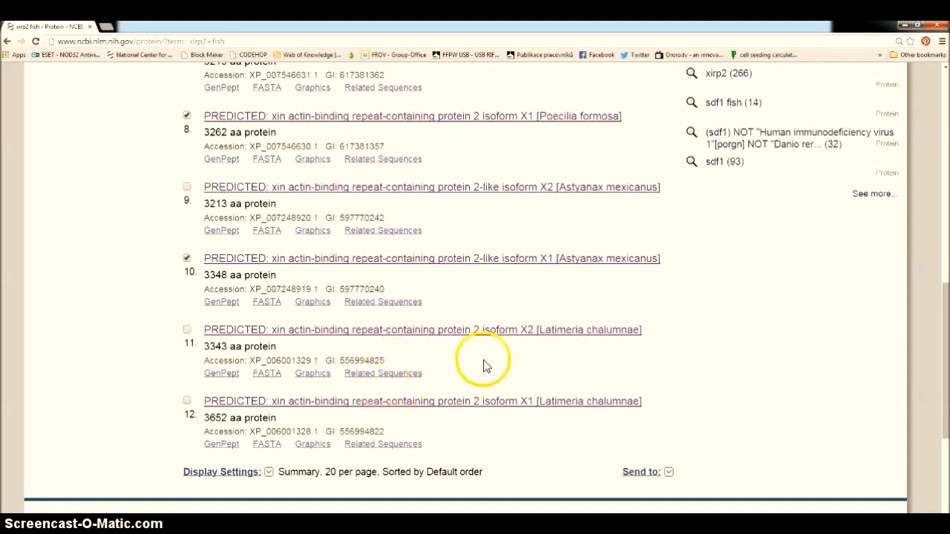
left_click(187, 401)
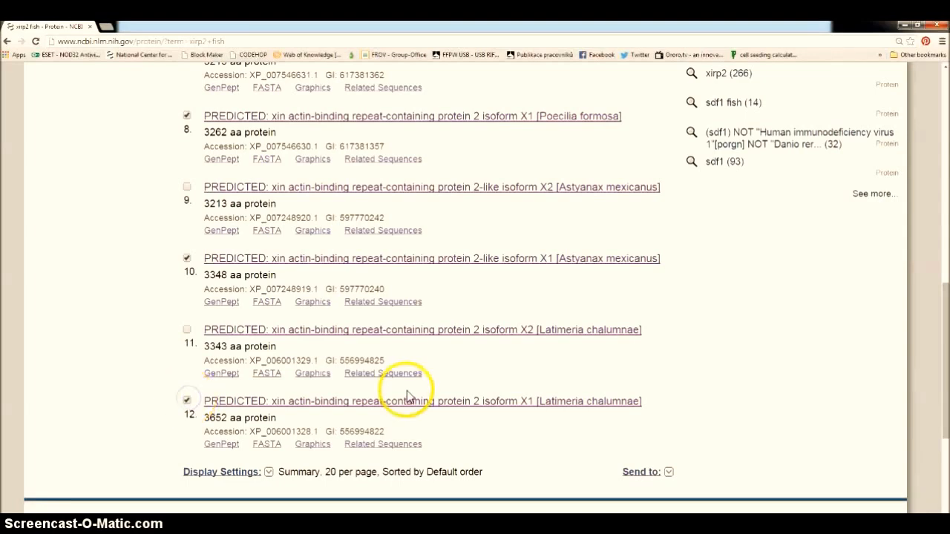
Step: Display the selected protein records in FASTA (text) format, keeping 20 items per page and the default order
scroll(405, 393, "down", 1)
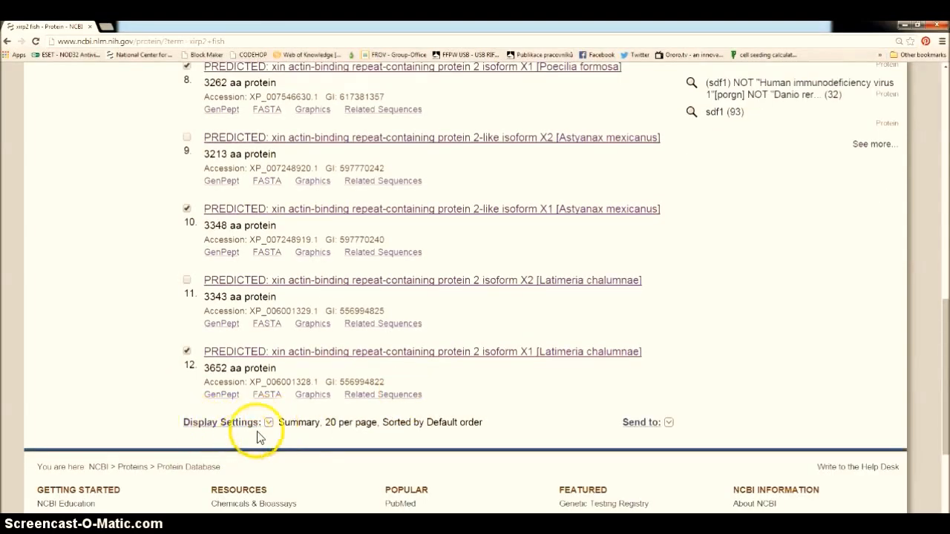
scroll(507, 348, "up", 5)
scroll(505, 348, "up", 9)
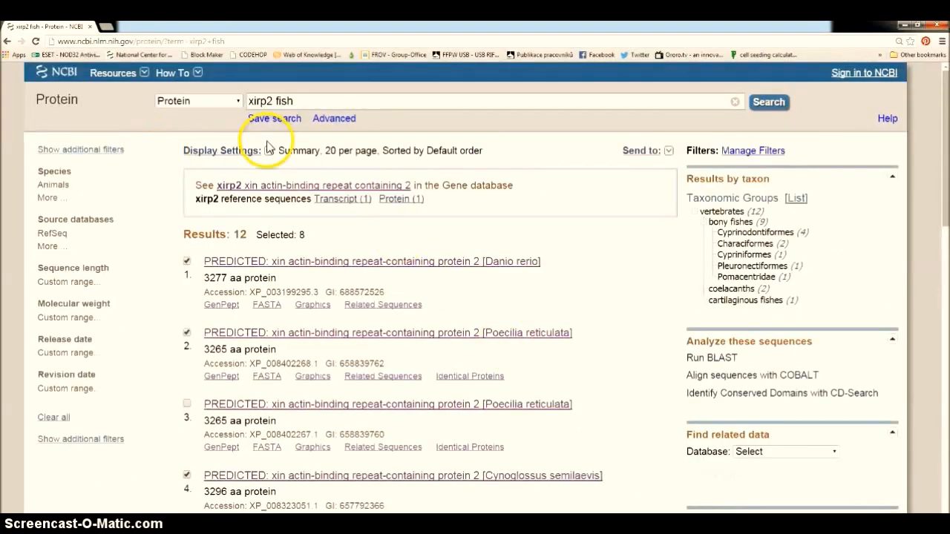
scroll(371, 281, "down", 14)
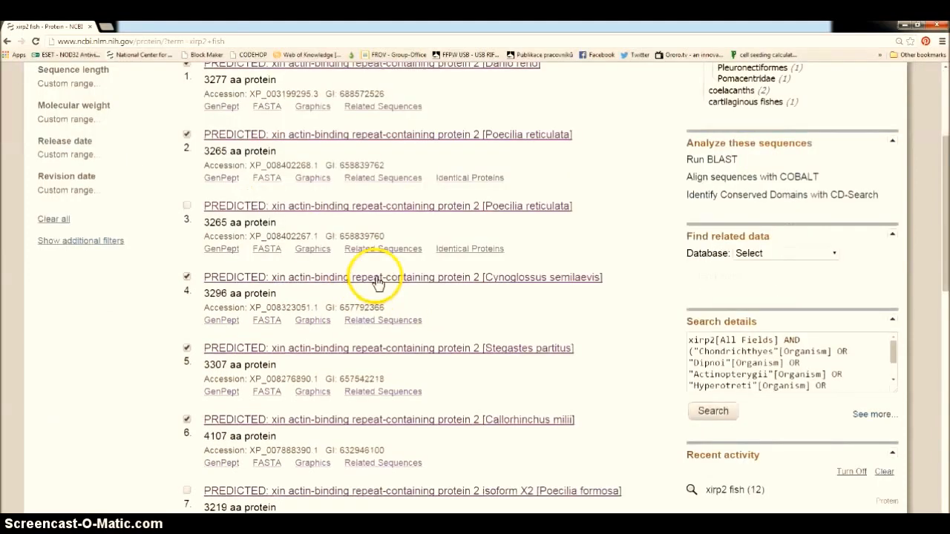
left_click(267, 323)
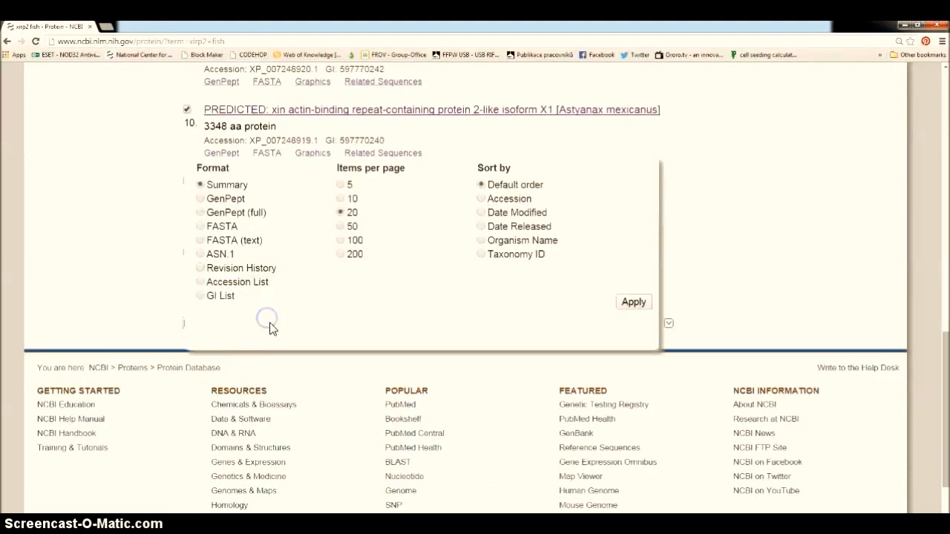
left_click(232, 243)
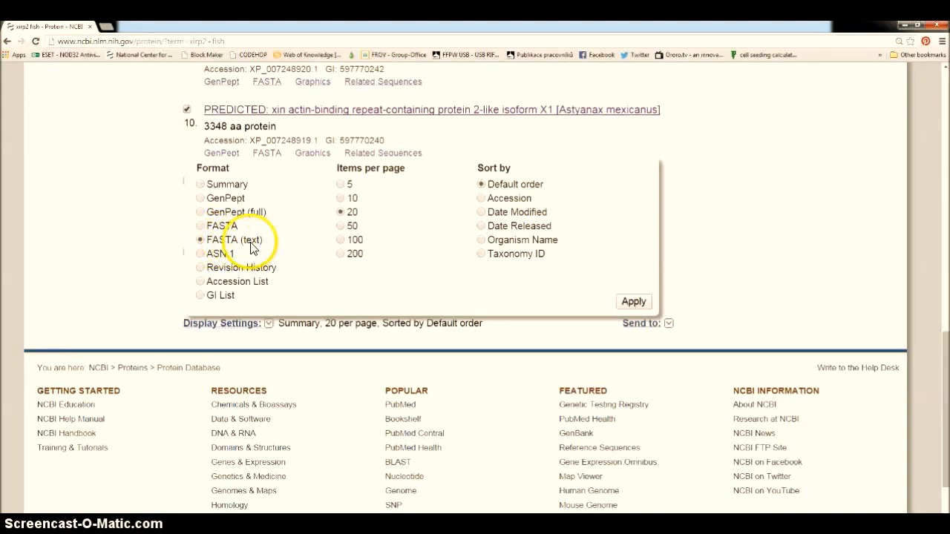
left_click(634, 302)
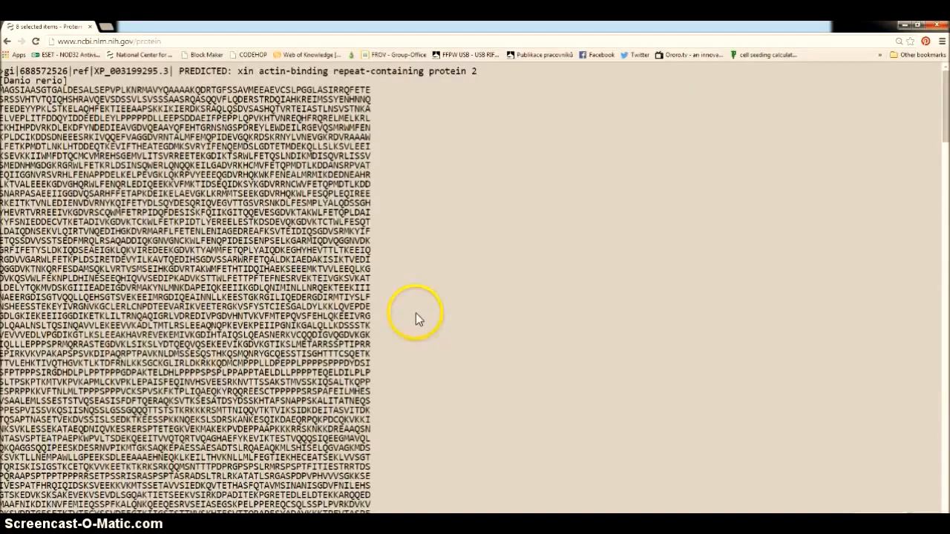
Step: Copy the entire FASTA text of the displayed protein records and bring up the desktop
scroll(416, 298, "down", 20)
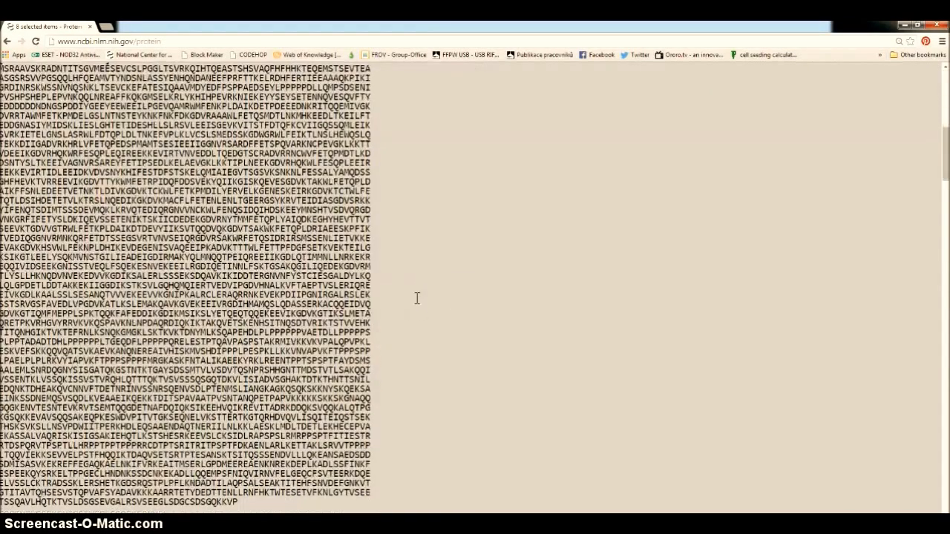
scroll(416, 297, "down", 20)
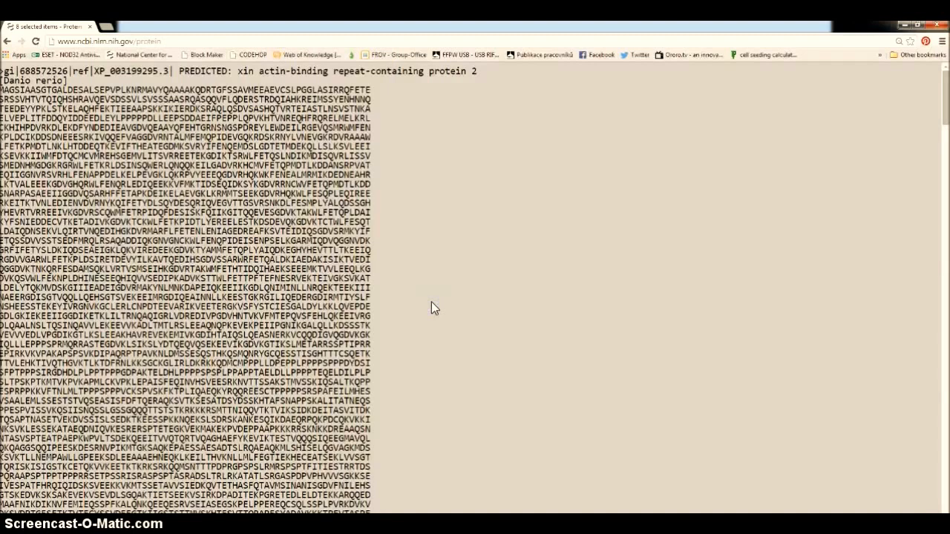
right_click(405, 317)
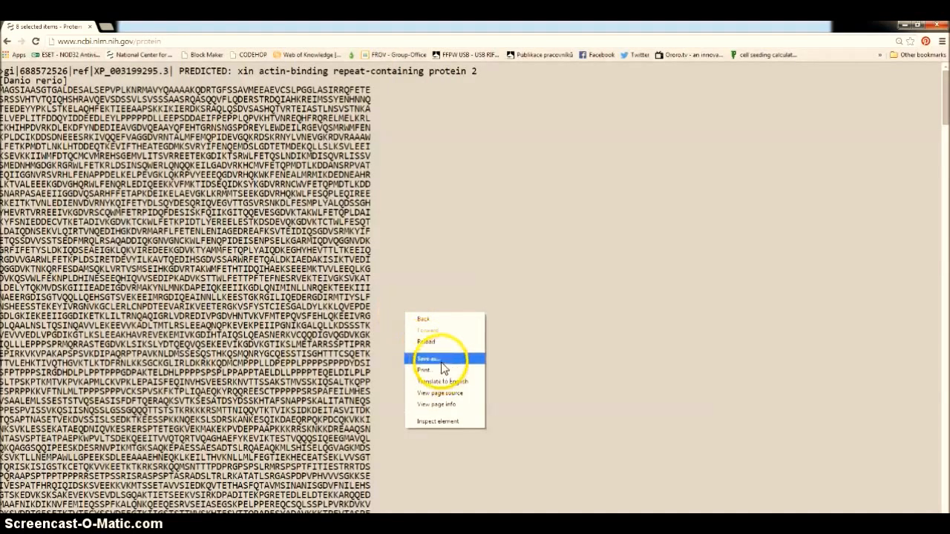
left_click(576, 267)
key("ctrl+a")
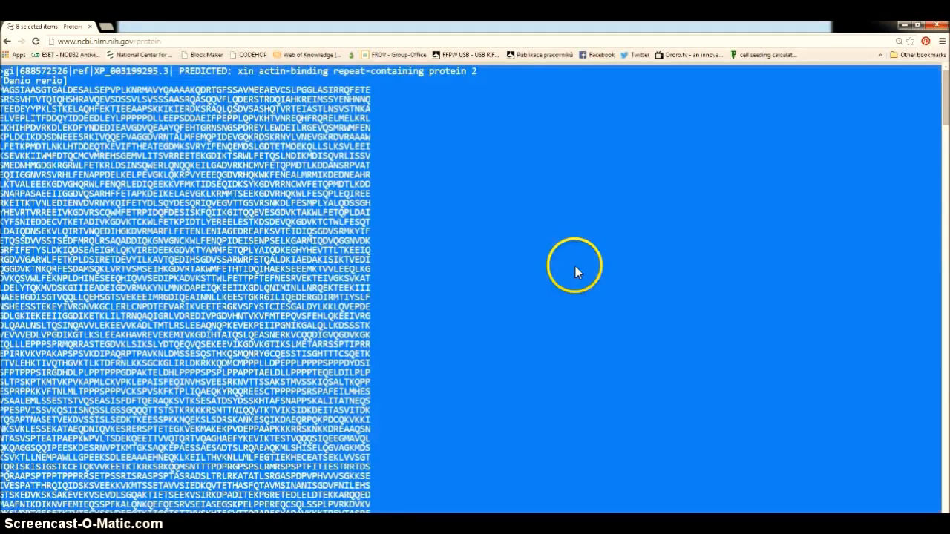
right_click(562, 233)
left_click(611, 238)
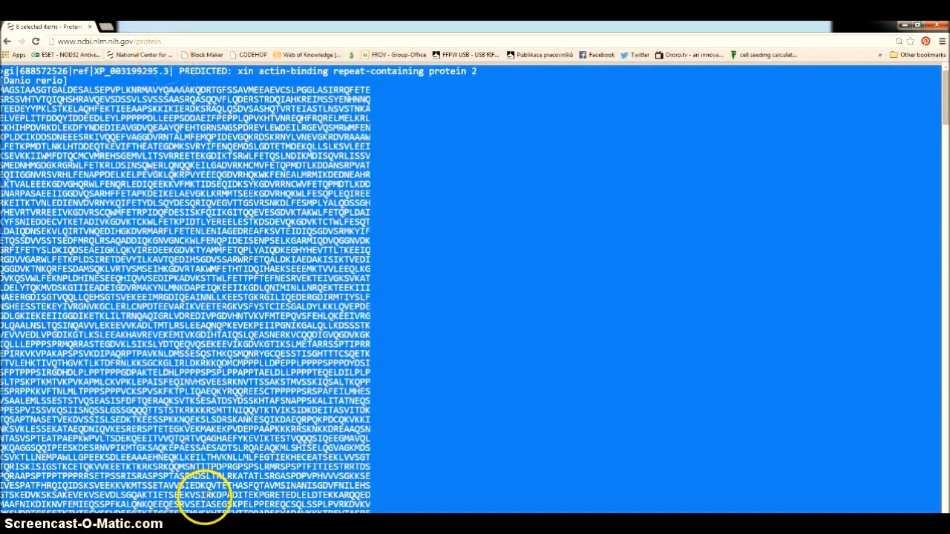
right_click(372, 520)
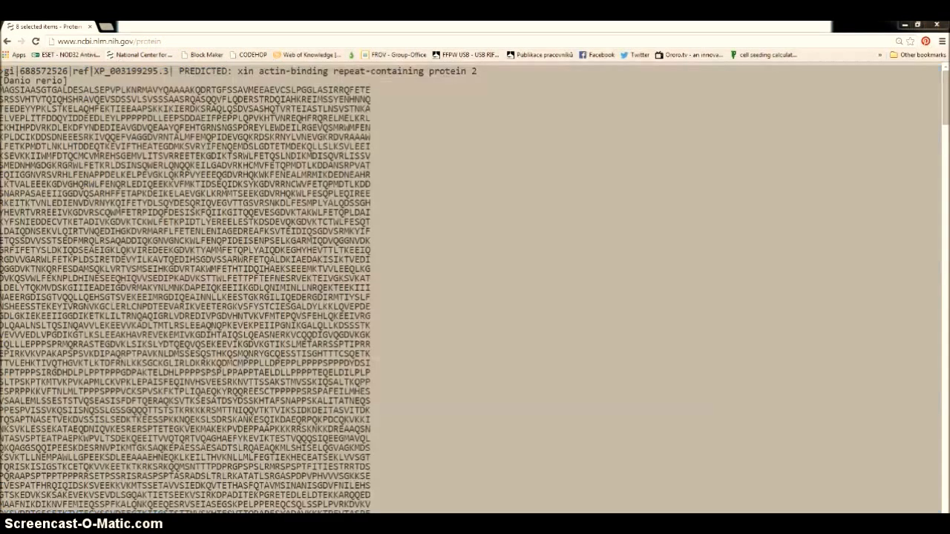
left_click(408, 500)
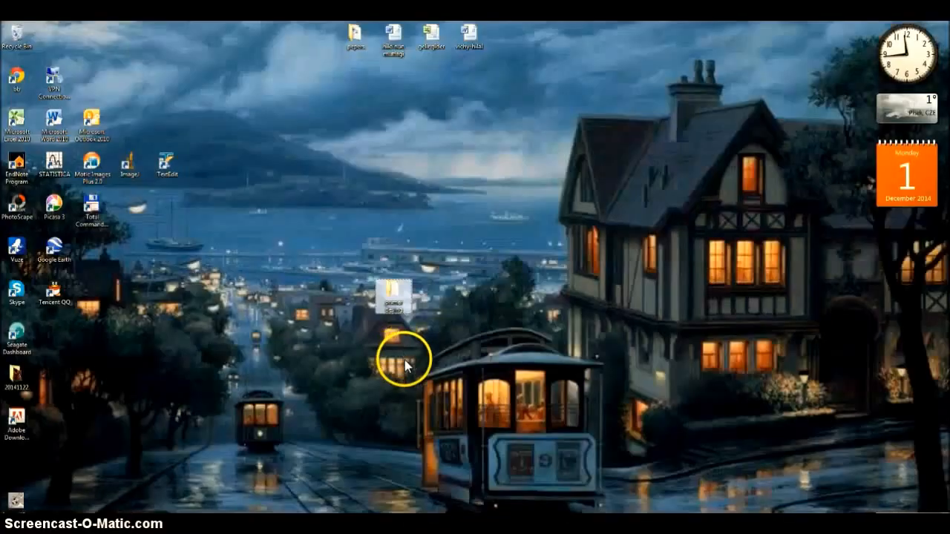
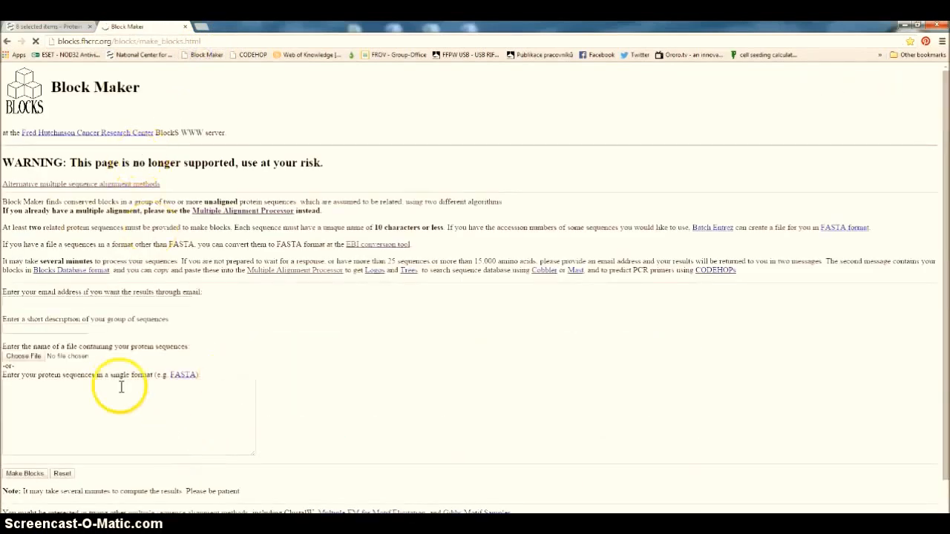
Step: Paste the copied FASTA sequences into Block Maker's protein sequence field and check the pasted text
left_click(102, 400)
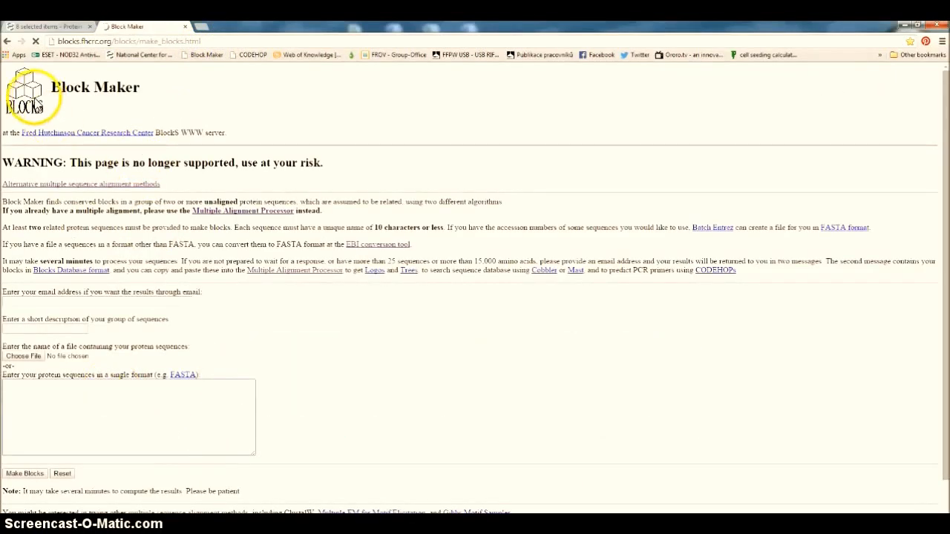
left_click(68, 400)
right_click(78, 411)
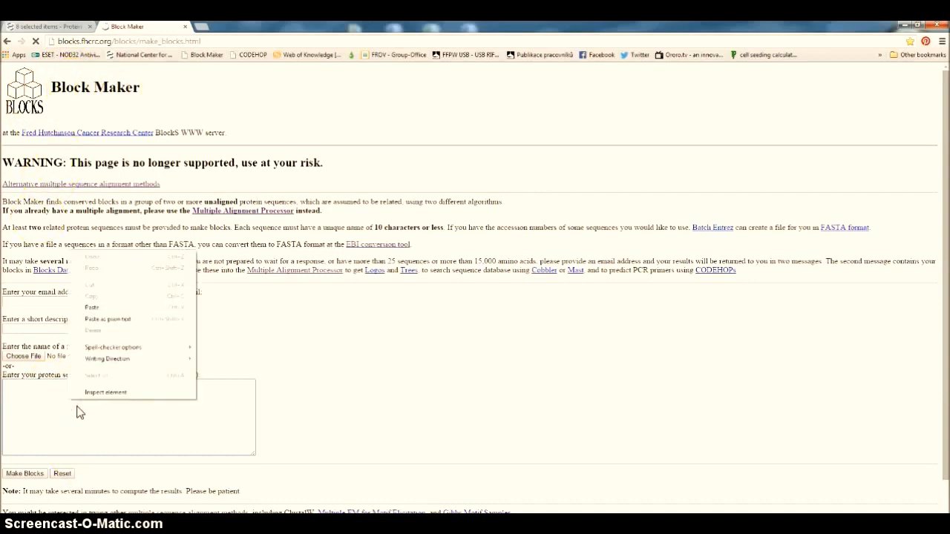
left_click(90, 306)
scroll(140, 423, "down", 5)
left_click_drag(250, 430, 250, 398)
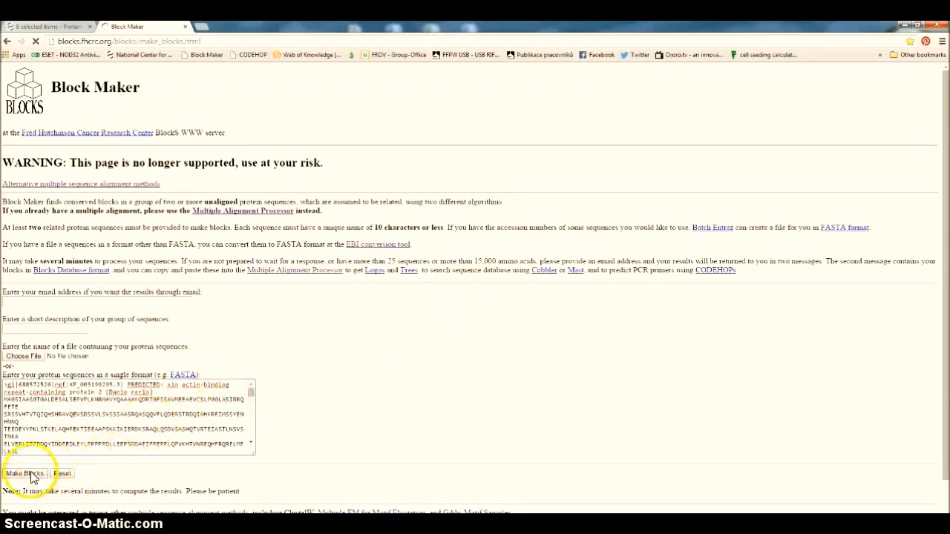
Step: Fill in the e-mail address for the results and enter "xirp2 fish" as the description of the sequence group
left_click(61, 299)
left_click(62, 300)
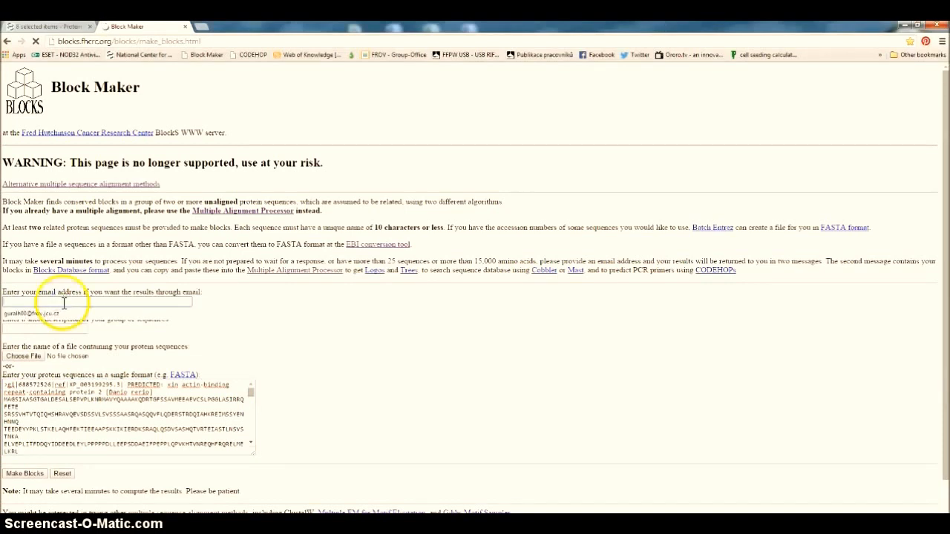
left_click(39, 313)
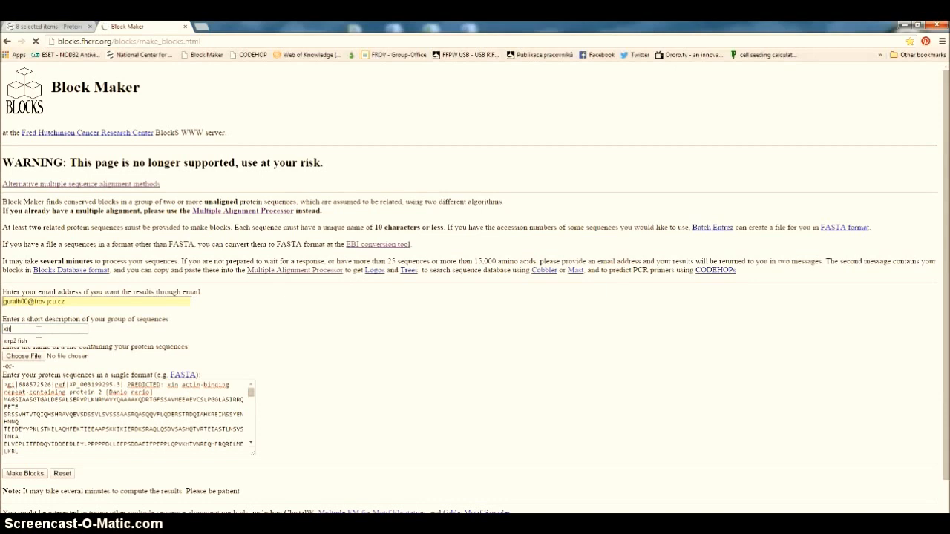
left_click(17, 340)
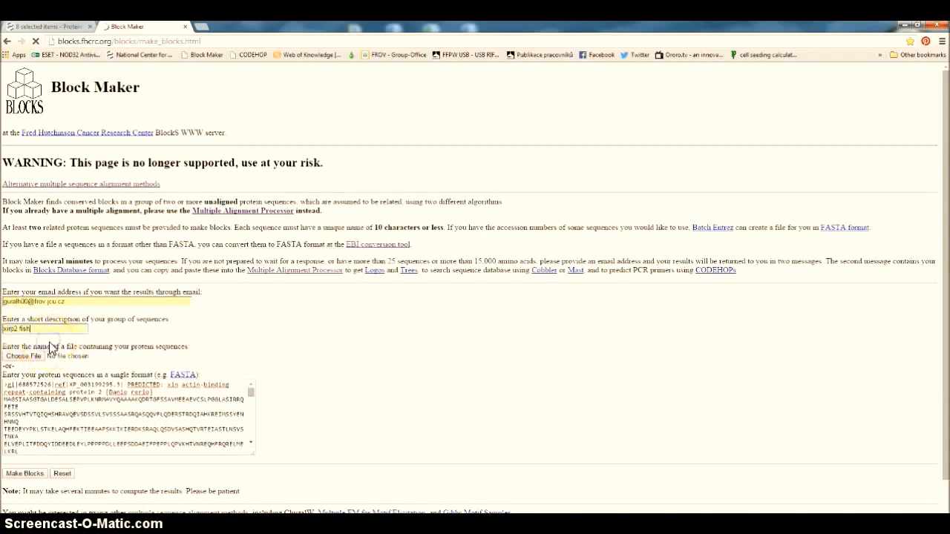
Step: Submit the sequences to make blocks, check the linked Block Maker results page and return to the submission notice
left_click(33, 475)
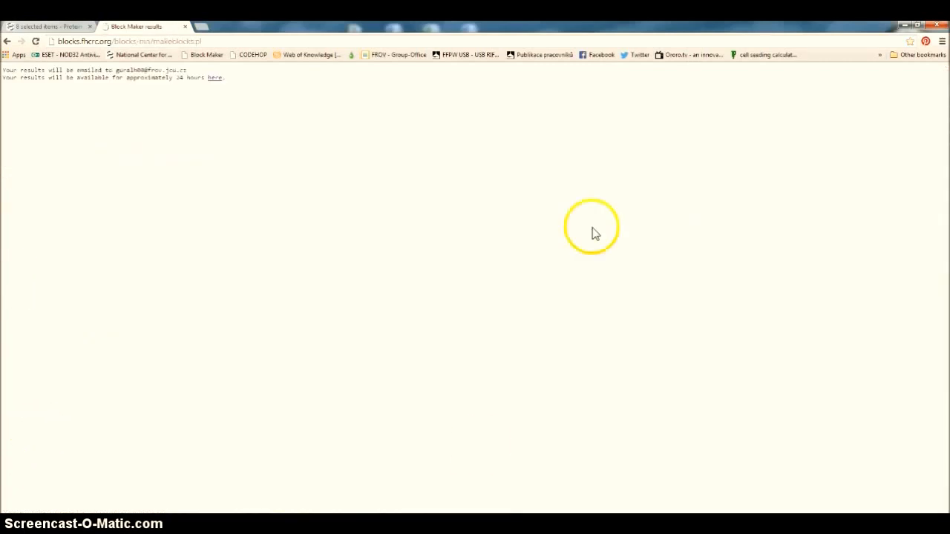
left_click(214, 79)
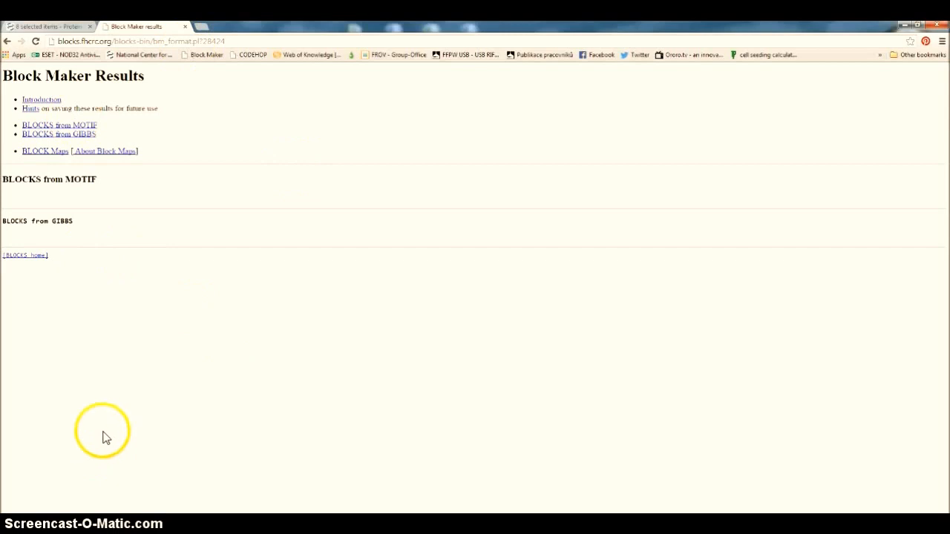
left_click(6, 41)
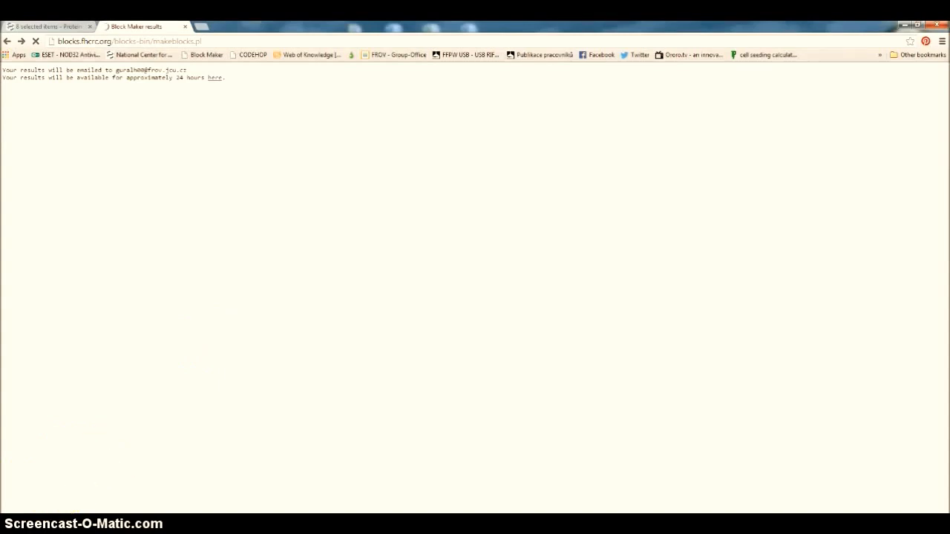
Step: Switch to Outlook, copy all xirp2fish blocks of the MOTIF section from the "BlockMaker Searchable Formats" message, and return to the browser
key("super")
left_click(70, 333)
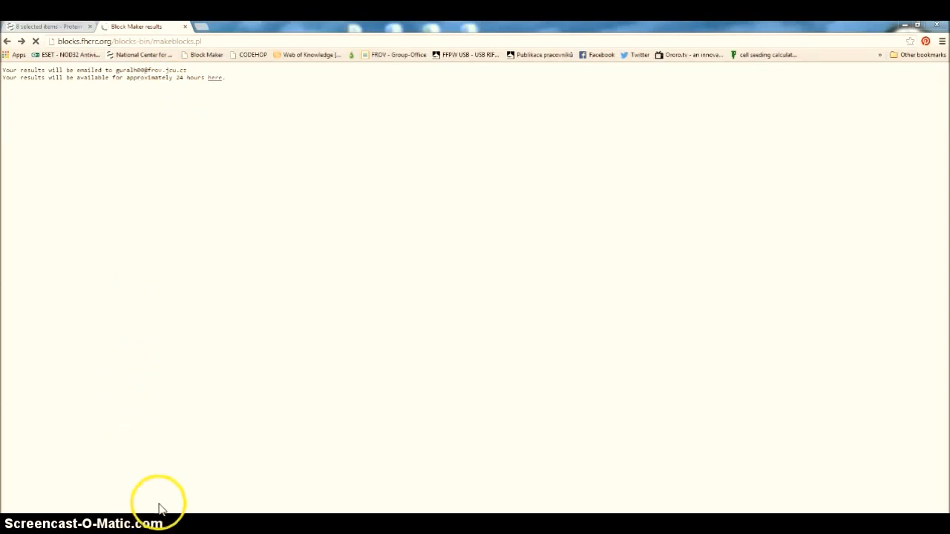
left_click(136, 193)
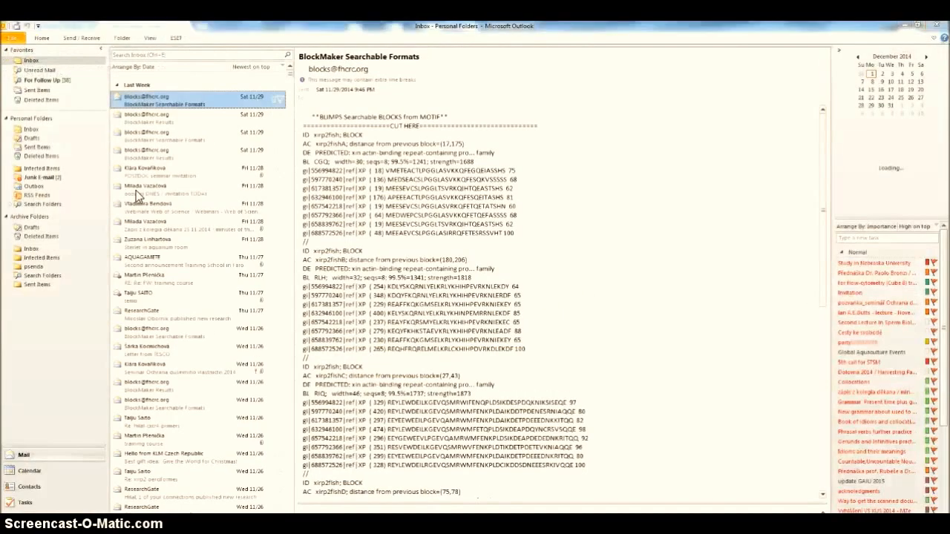
left_click(349, 154)
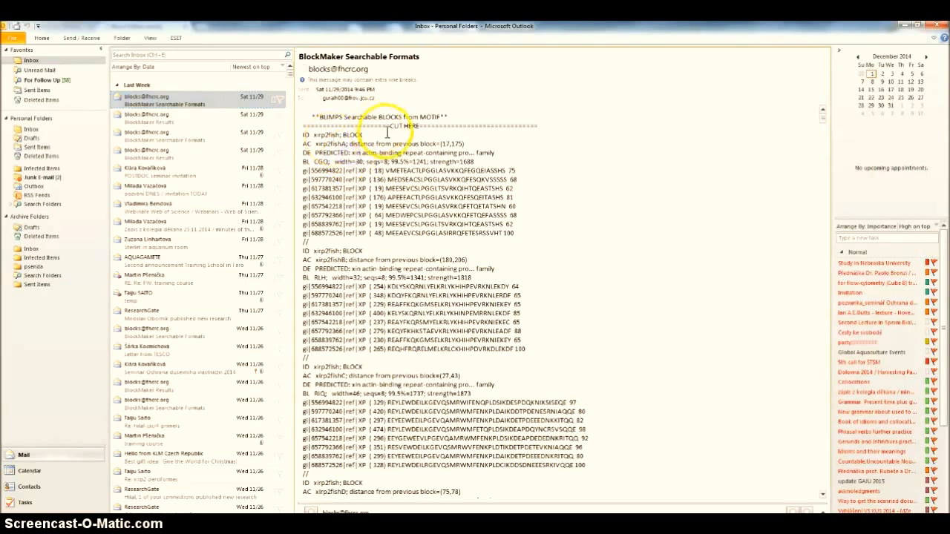
left_click_drag(304, 136, 319, 321)
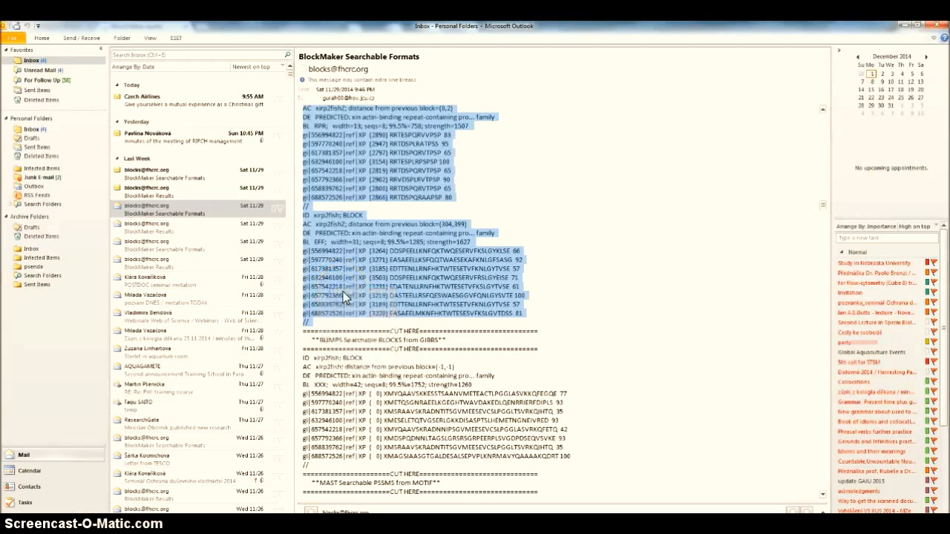
left_click(918, 24)
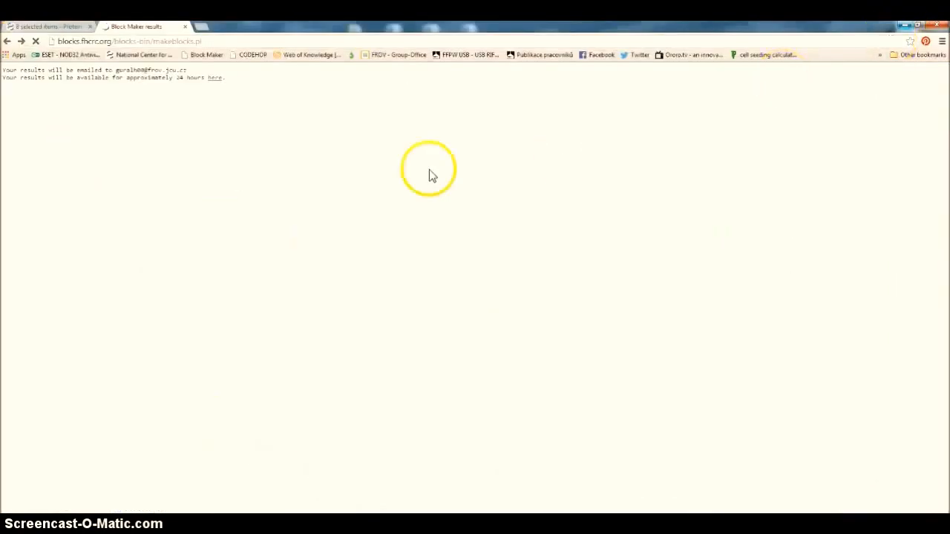
Step: Open CODEHOP in a new browser tab and paste the copied MOTIF blocks into its block field
left_click(202, 26)
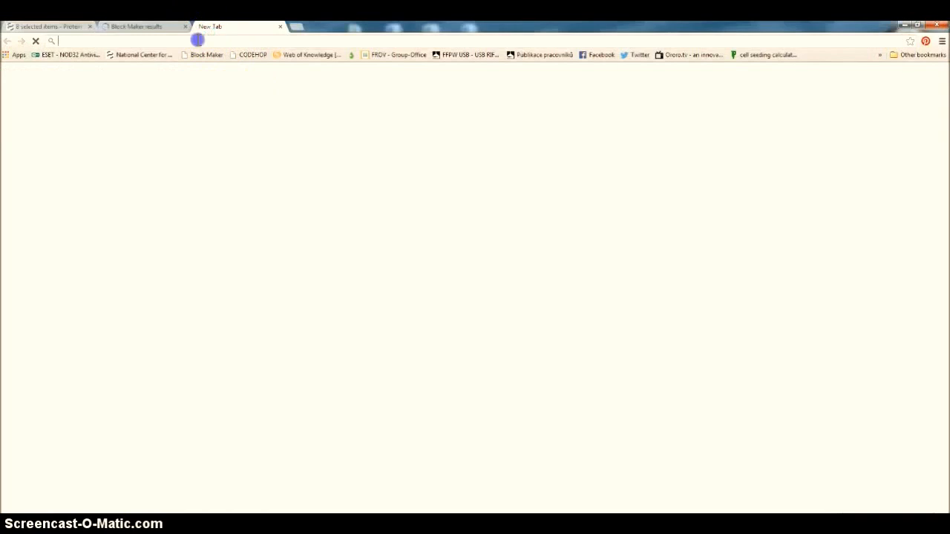
left_click(256, 56)
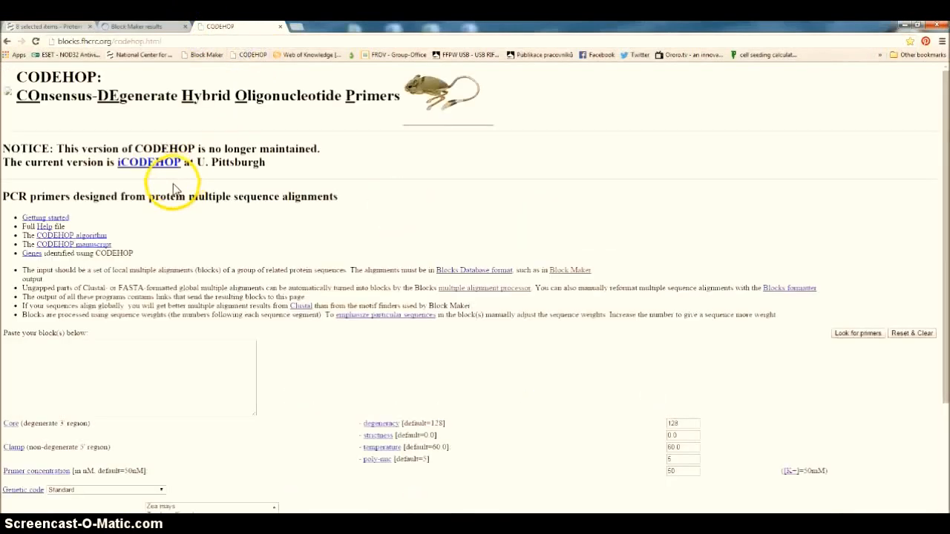
left_click(52, 357)
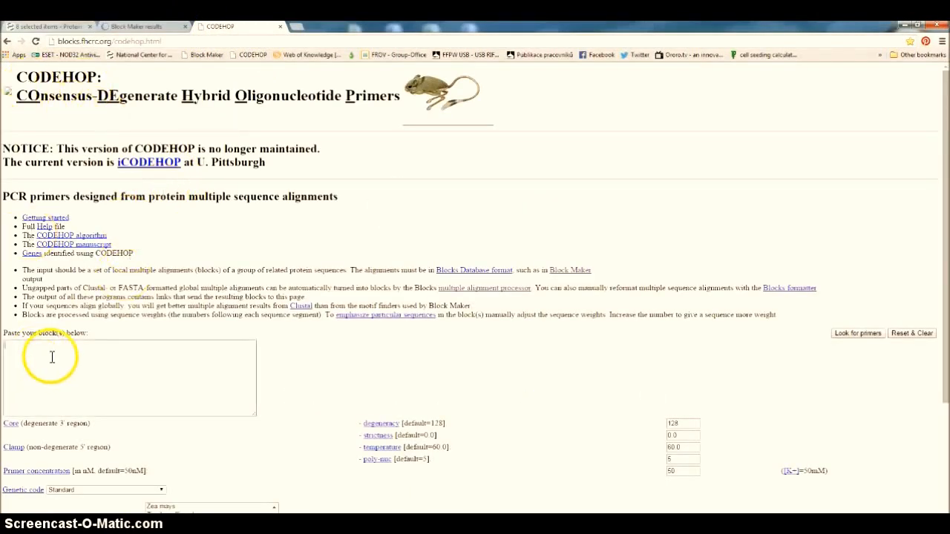
right_click(51, 358)
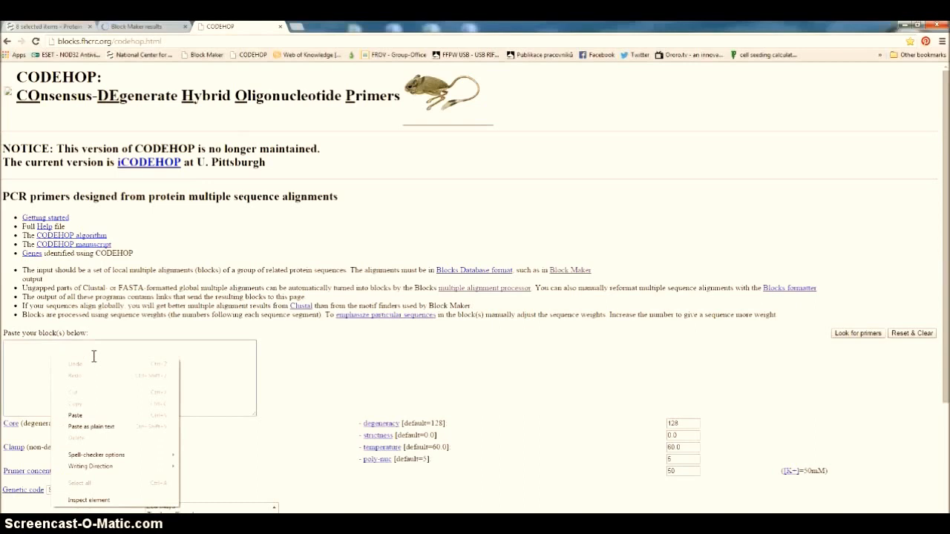
left_click(85, 415)
left_click(252, 384)
left_click_drag(253, 385, 253, 355)
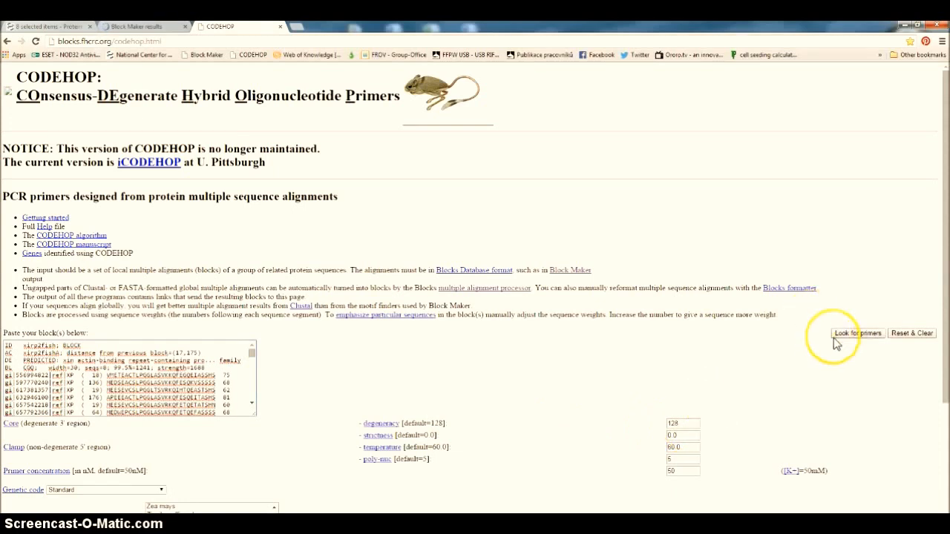
Step: Run the primer search with the default settings, including core degeneracy 128, strictness 0.0 and clamp temperature 60.0
left_click(689, 423)
left_click(683, 428)
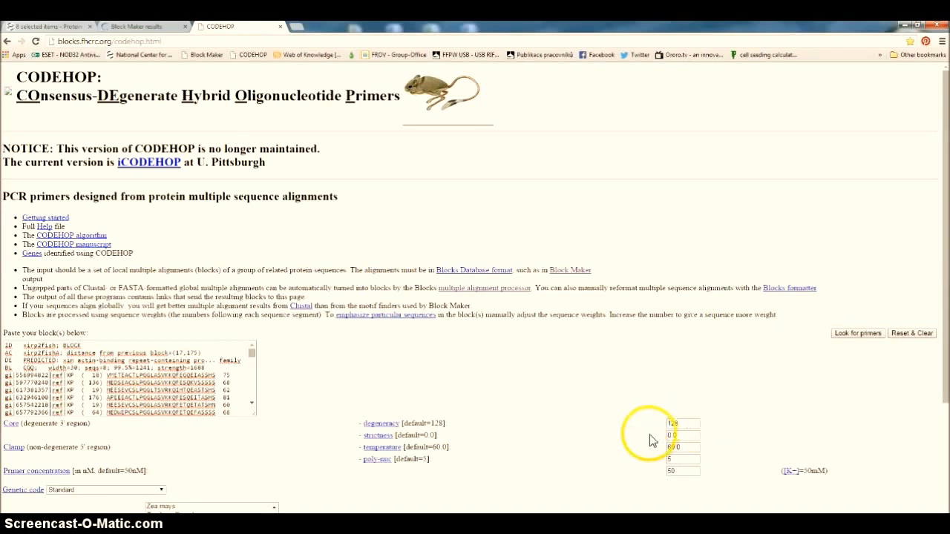
left_click(847, 333)
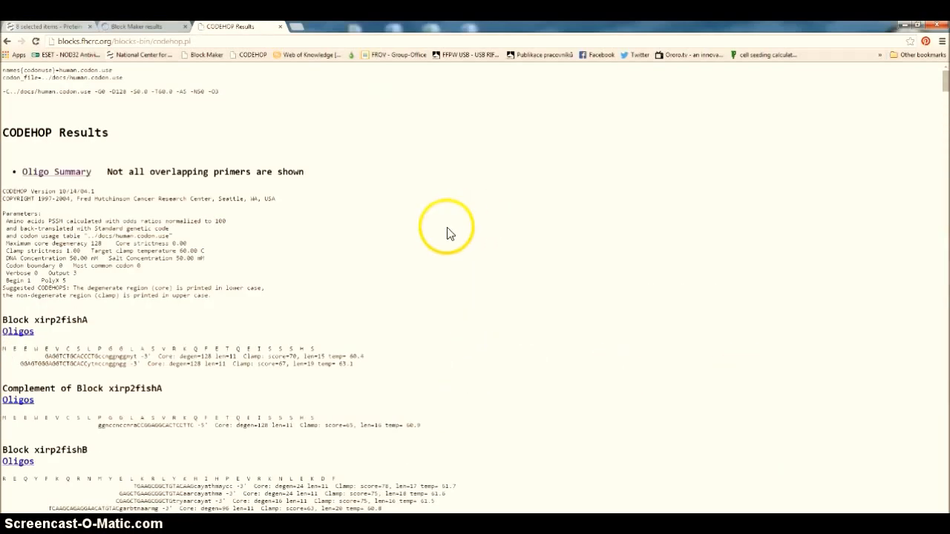
Step: Examine the suggested primers for blocks xirp2fishA through xirp2fishE and their complements in the CODEHOP results
scroll(435, 246, "down", 1)
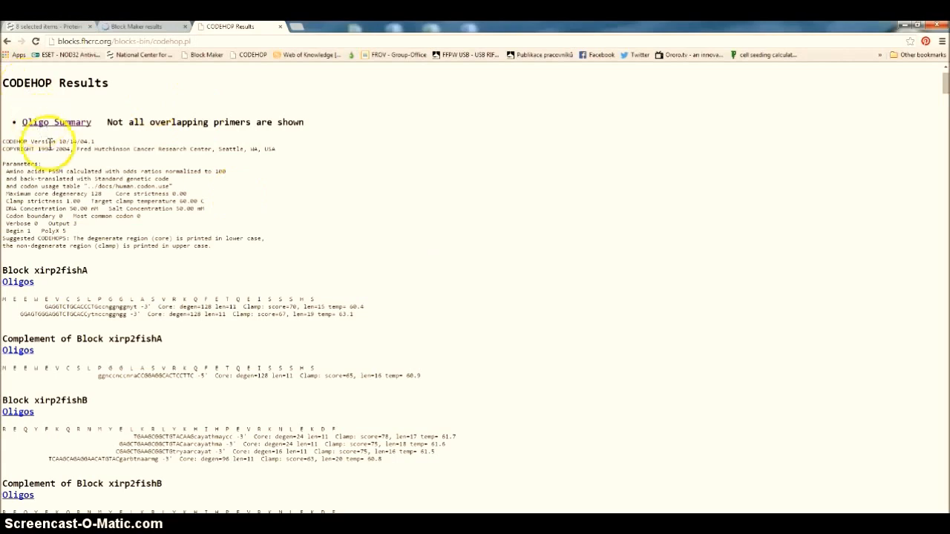
scroll(245, 237, "down", 2)
scroll(245, 238, "up", 1)
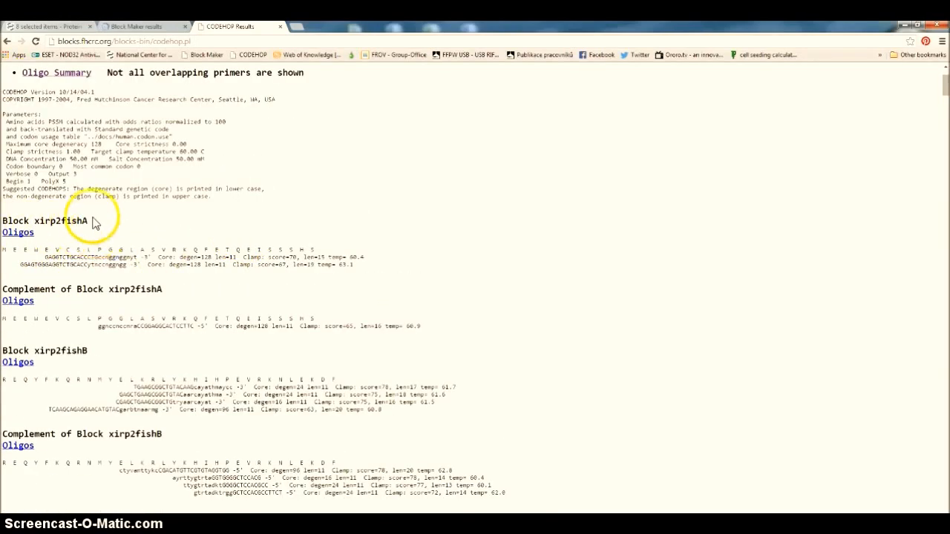
left_click_drag(91, 219, 82, 220)
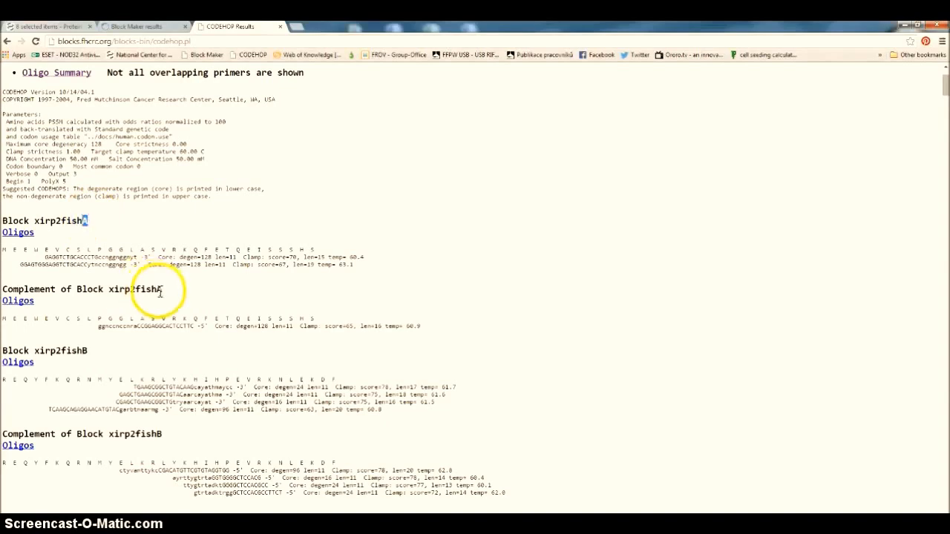
left_click_drag(89, 351, 83, 350)
scroll(160, 370, "down", 1)
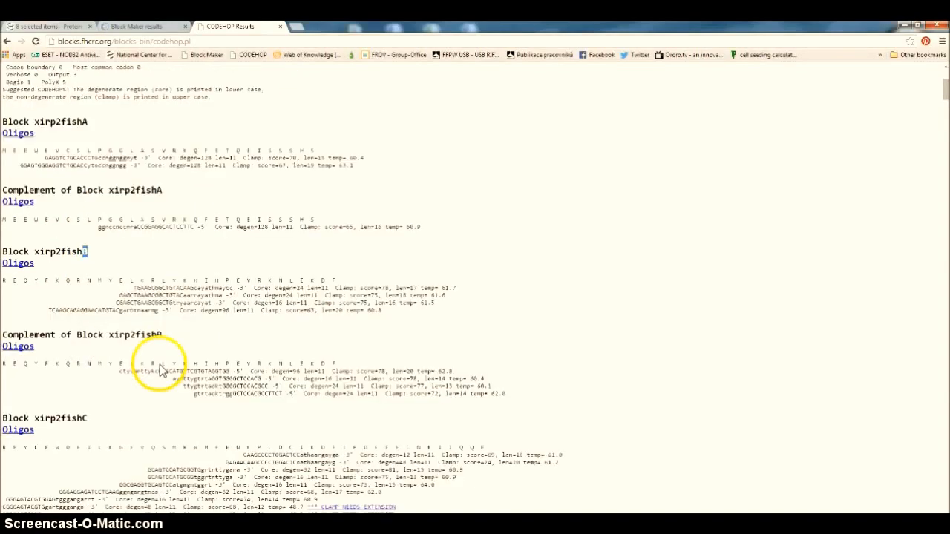
left_click_drag(90, 418, 82, 418)
scroll(111, 386, "down", 1)
scroll(124, 364, "down", 3)
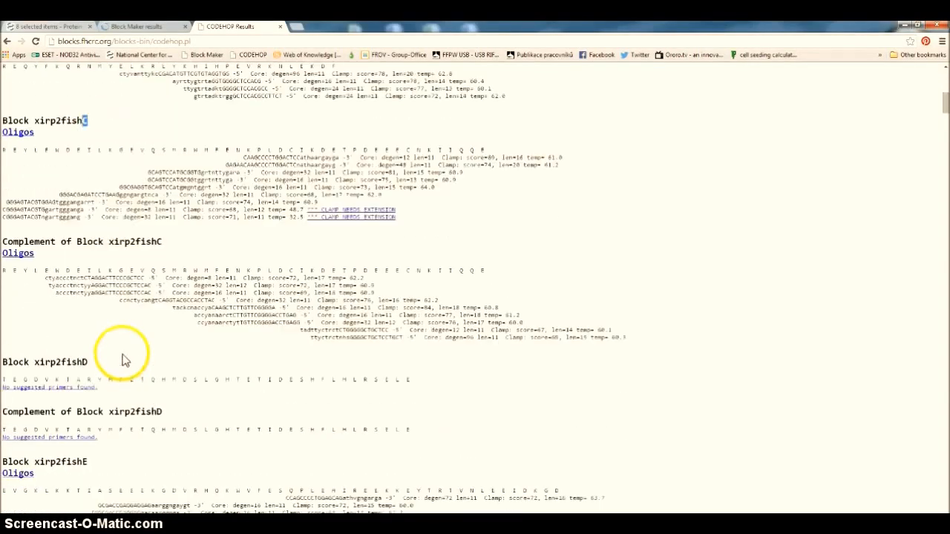
scroll(186, 334, "up", 4)
scroll(184, 321, "up", 2)
scroll(183, 315, "down", 2)
scroll(183, 315, "down", 1)
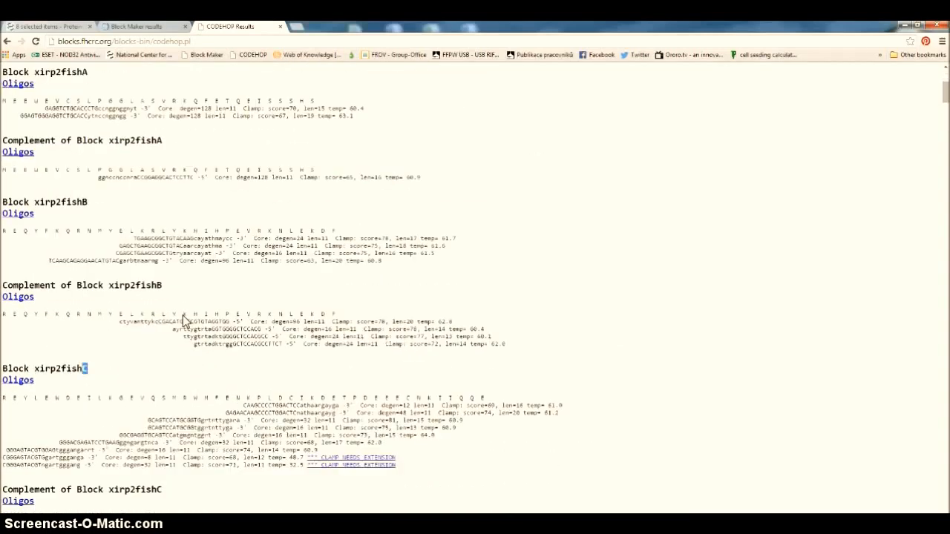
Step: Examine the suggested primers and their core degeneracy and clamp values for blocks xirp2fishA through xirp2fishQ and their complements
scroll(183, 316, "up", 2)
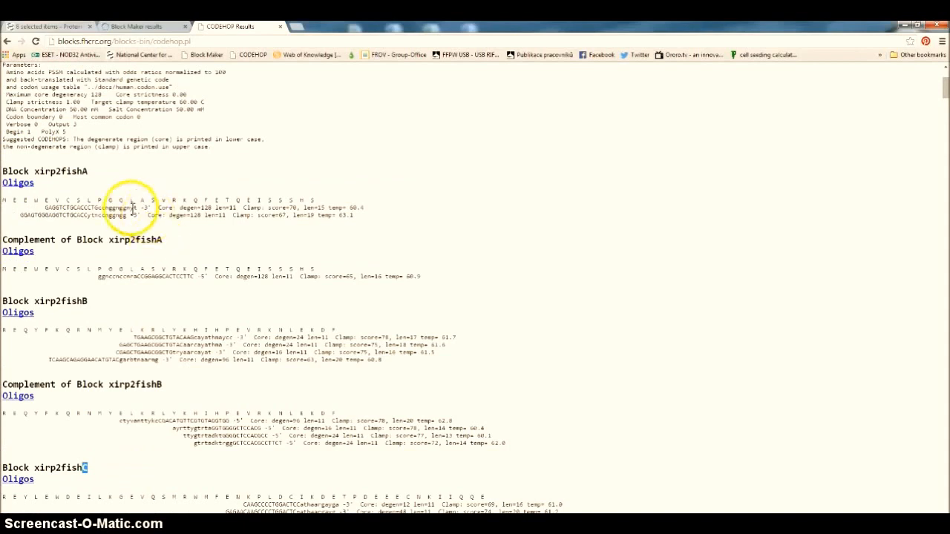
scroll(274, 312, "down", 2)
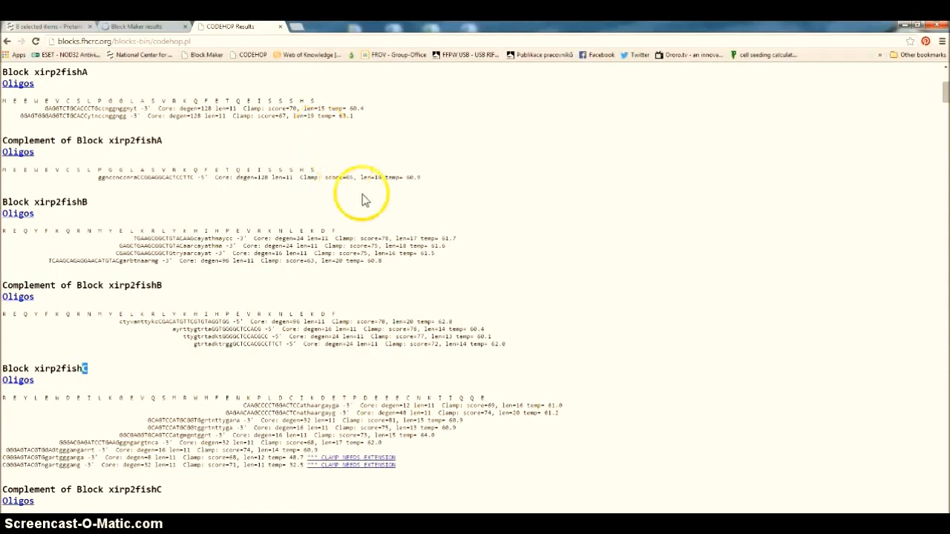
scroll(358, 210, "down", 1)
scroll(360, 212, "down", 1)
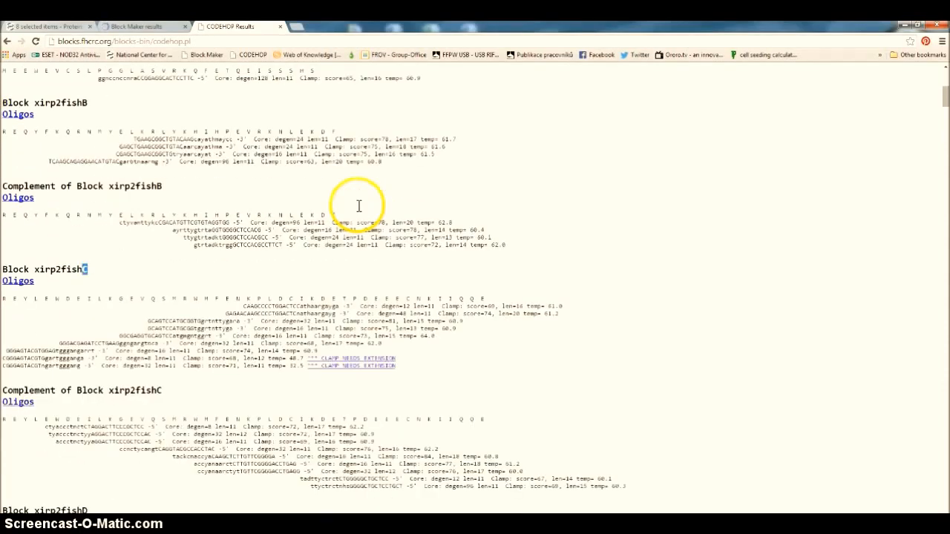
scroll(358, 211, "down", 2)
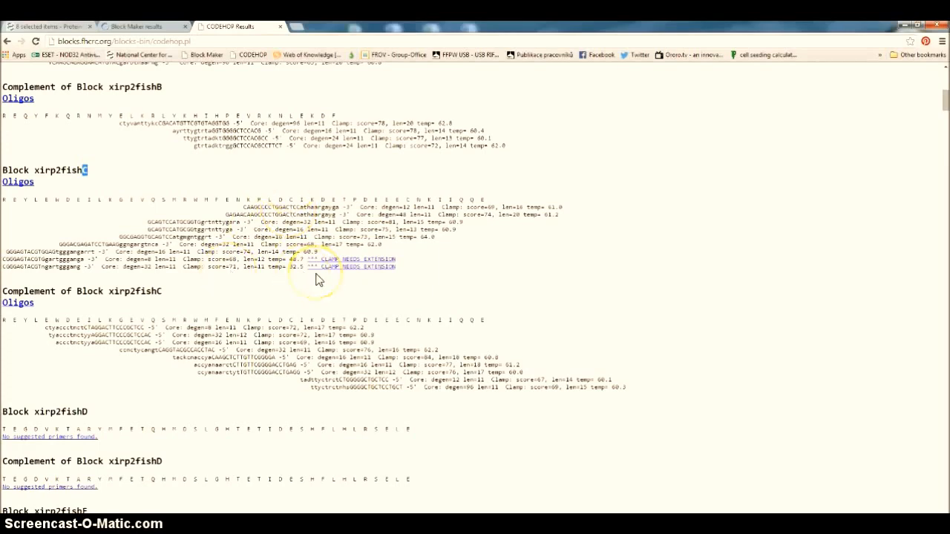
scroll(349, 273, "down", 4)
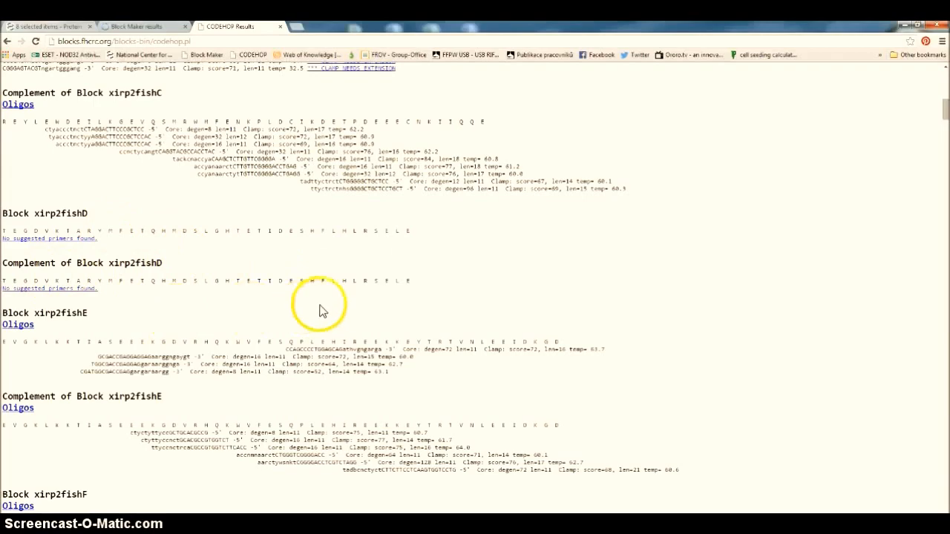
scroll(320, 311, "down", 6)
scroll(311, 307, "down", 4)
scroll(311, 297, "down", 8)
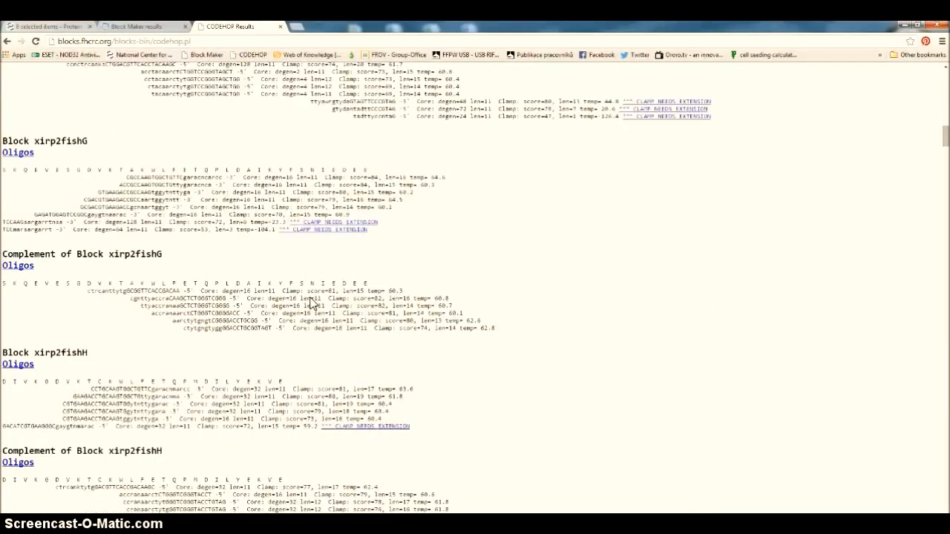
scroll(311, 292, "down", 6)
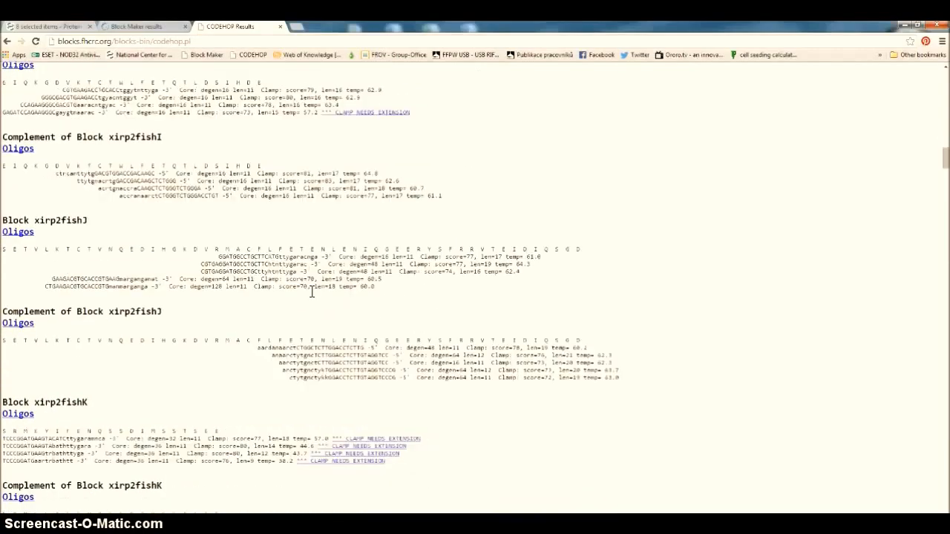
scroll(312, 292, "down", 6)
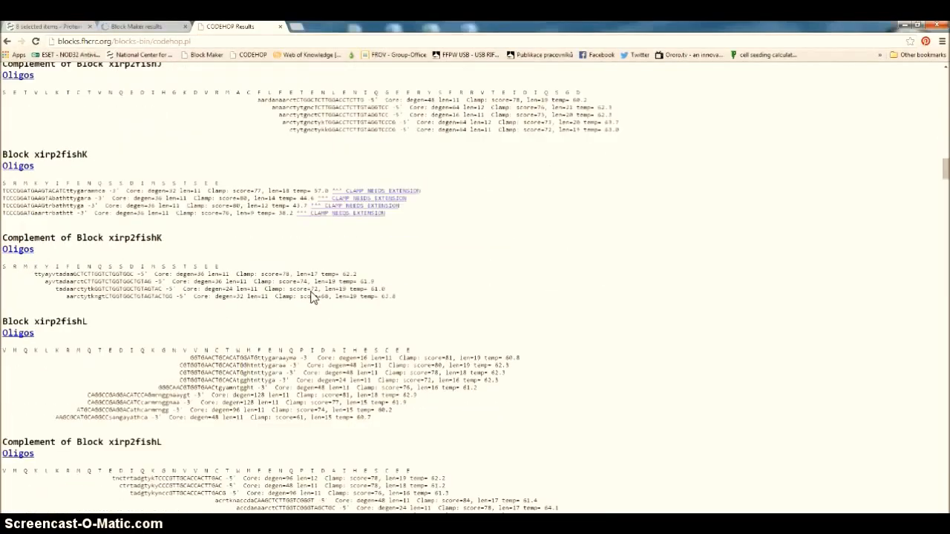
scroll(311, 293, "down", 2)
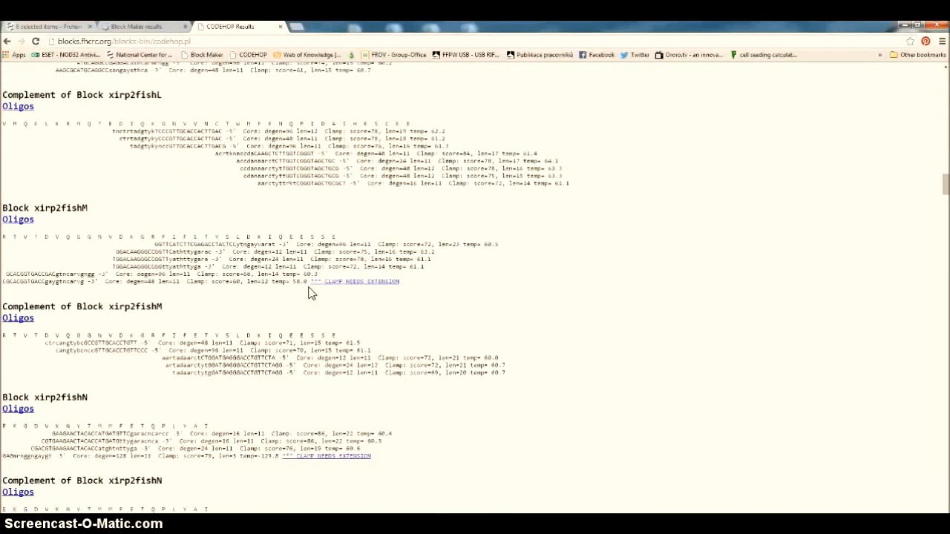
scroll(265, 253, "down", 5)
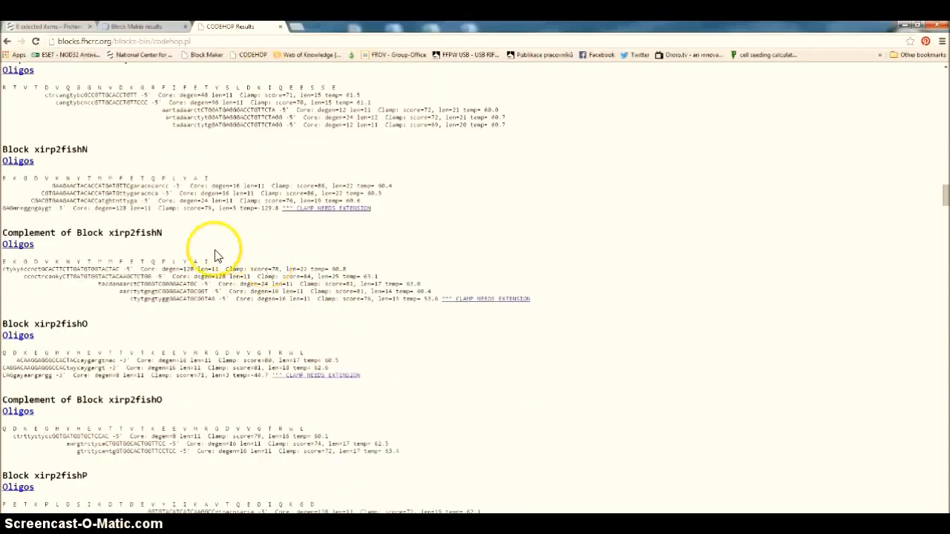
scroll(234, 290, "down", 2)
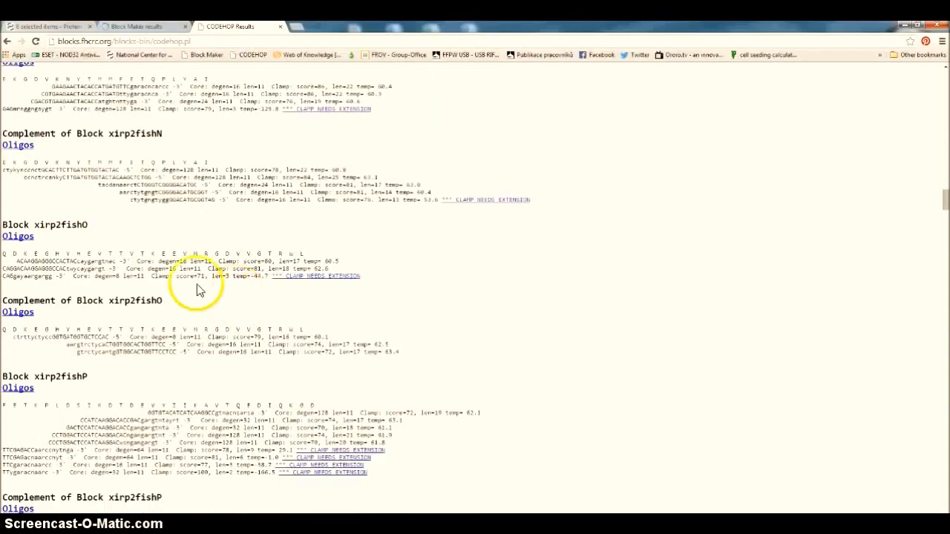
scroll(238, 290, "down", 3)
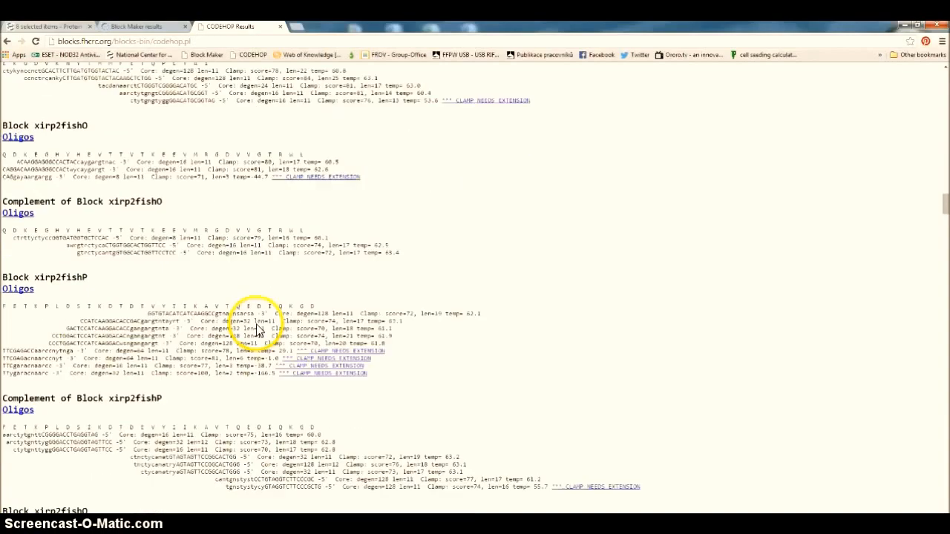
scroll(220, 348, "down", 2)
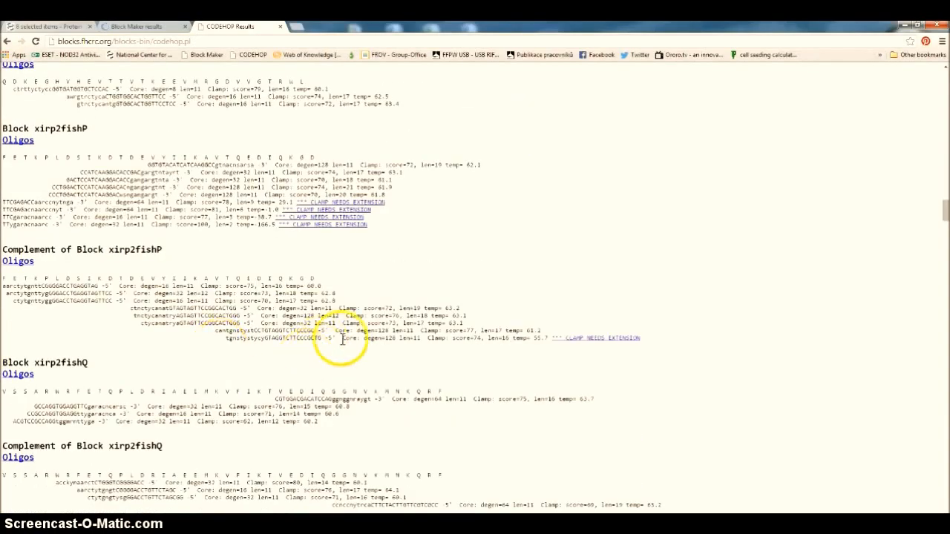
Step: Go back through the CODEHOP results to the parameters and review the primers of blocks xirp2fishA, xirp2fishB and xirp2fishC again
scroll(371, 312, "up", 5)
scroll(385, 297, "up", 10)
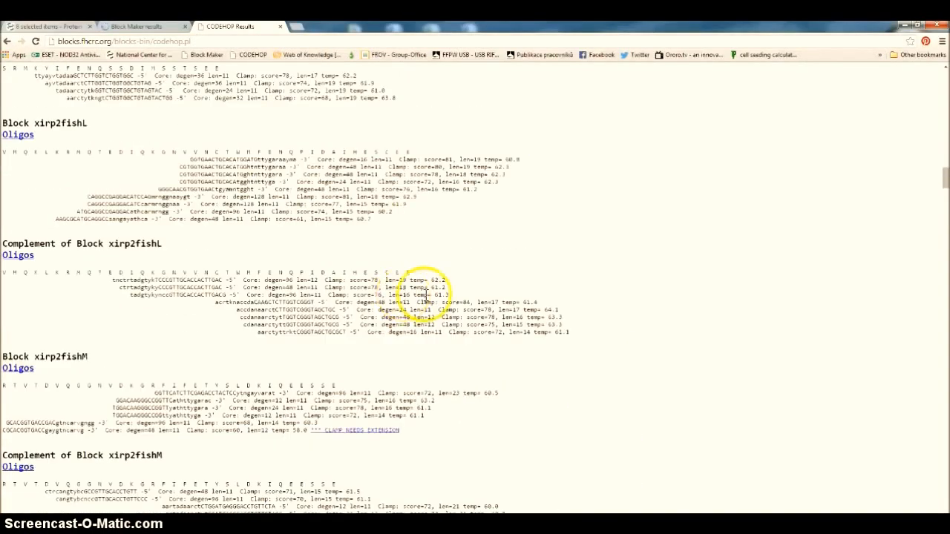
scroll(426, 334, "up", 11)
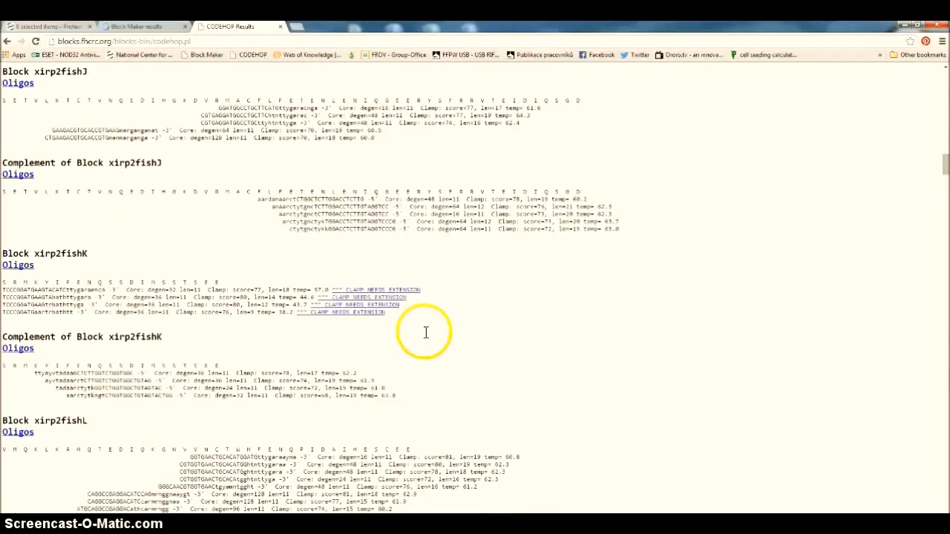
scroll(423, 330, "up", 8)
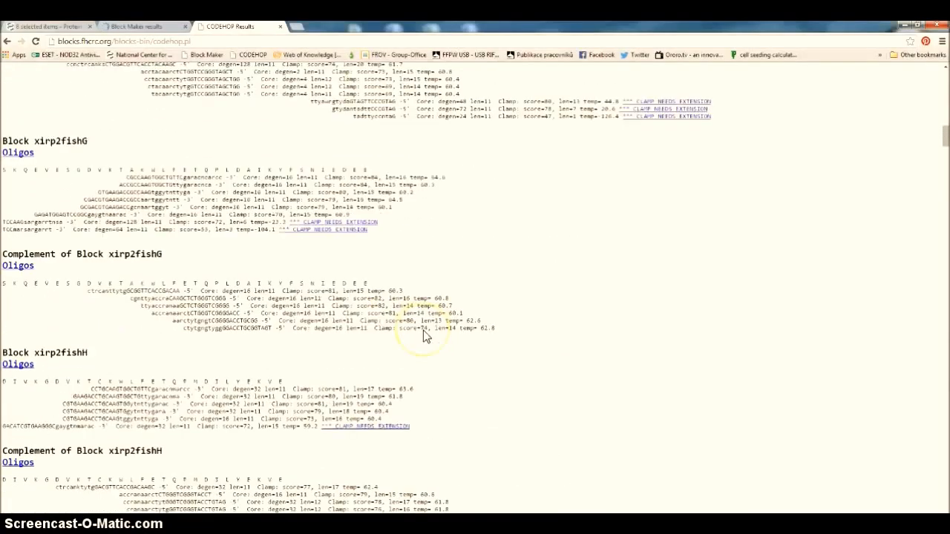
scroll(423, 332, "up", 12)
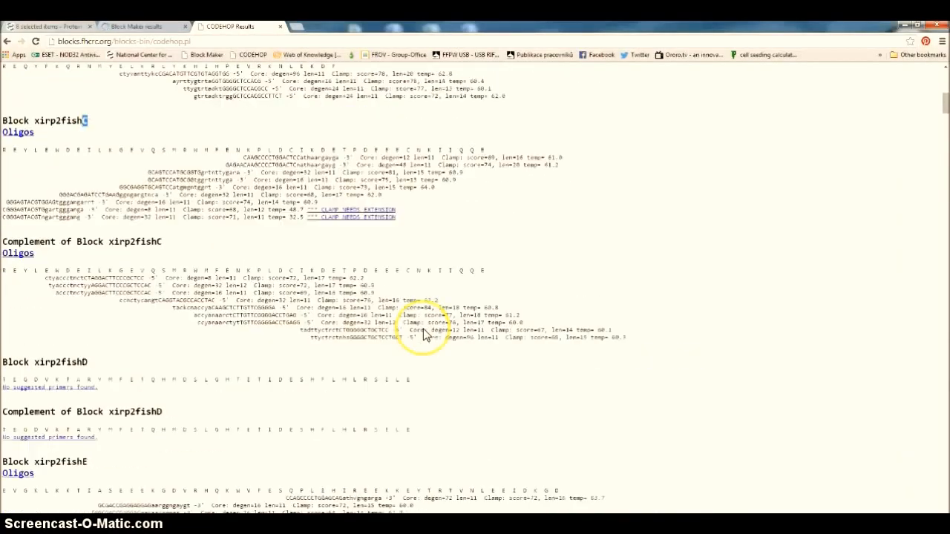
scroll(423, 334, "down", 4)
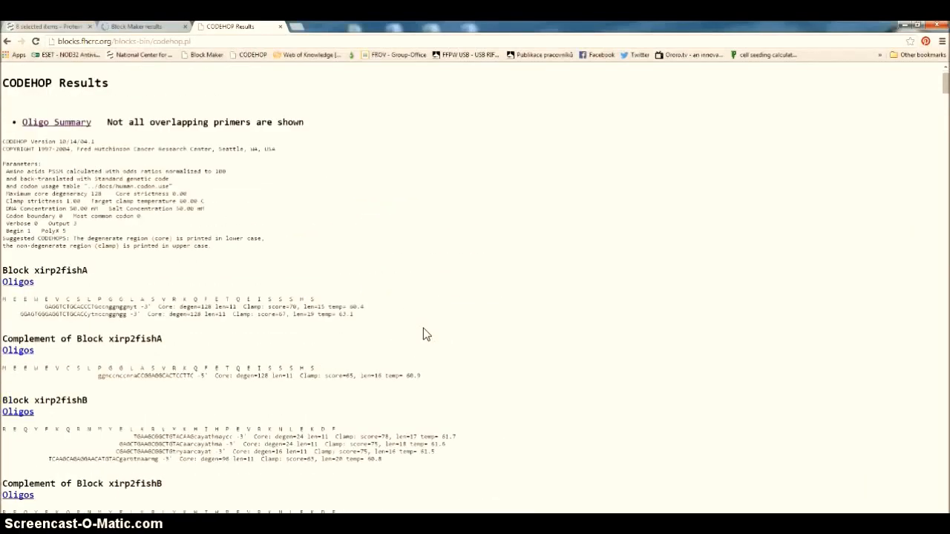
left_click(457, 253)
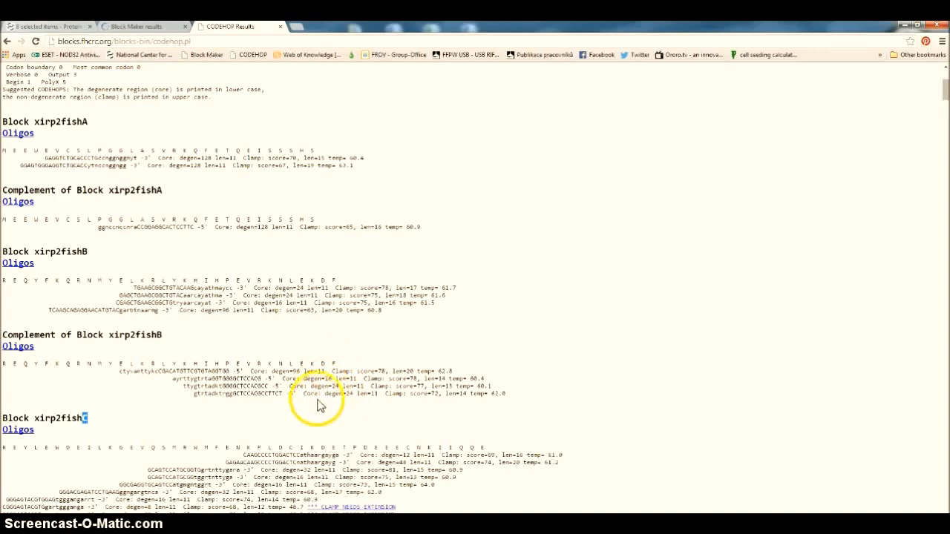
scroll(152, 308, "down", 2)
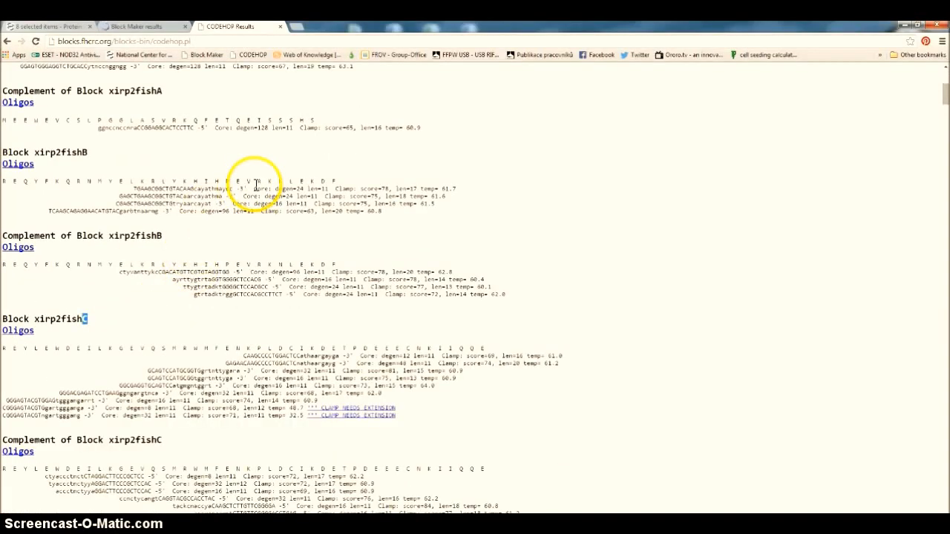
Step: Close the Block Maker results page and the extra Primer desing window, and bring the primer desing folder to the front
left_click(137, 26)
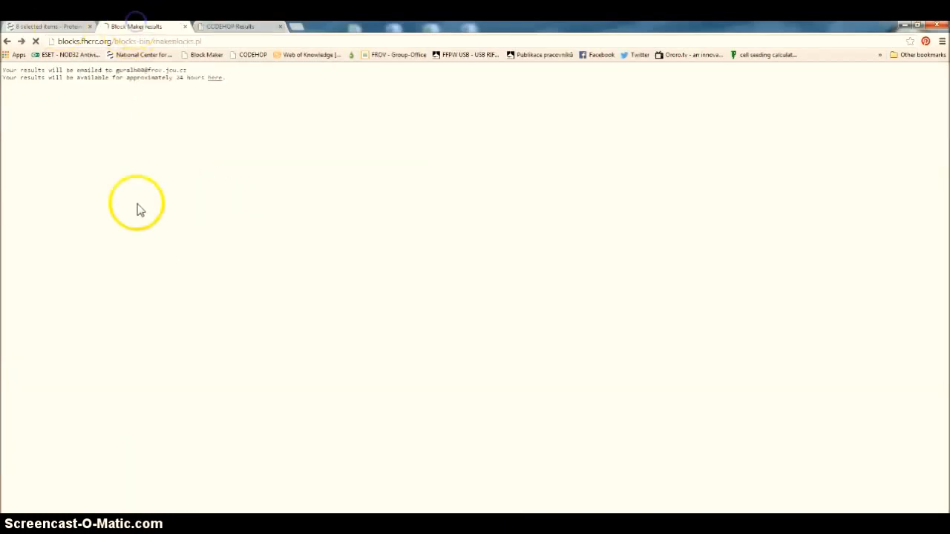
left_click(186, 28)
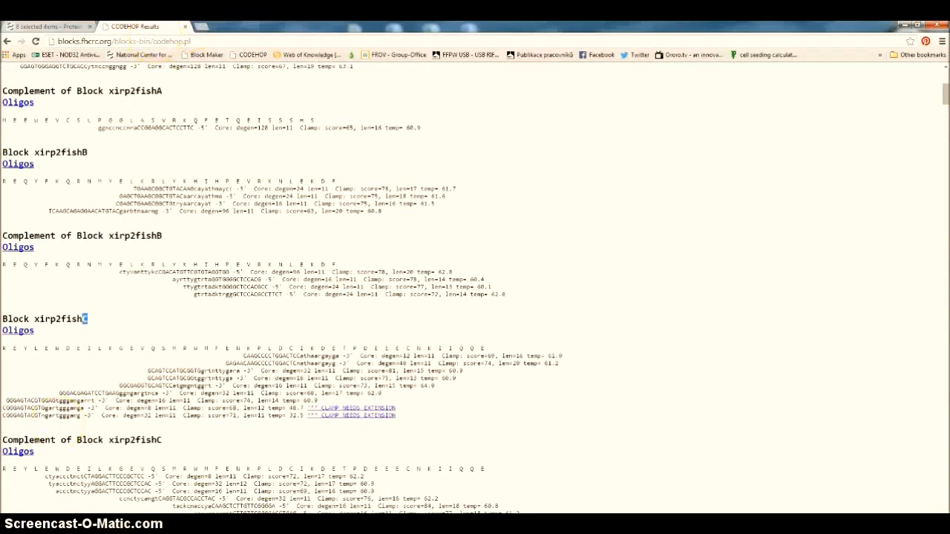
mouse_move(171, 525)
left_click(325, 464)
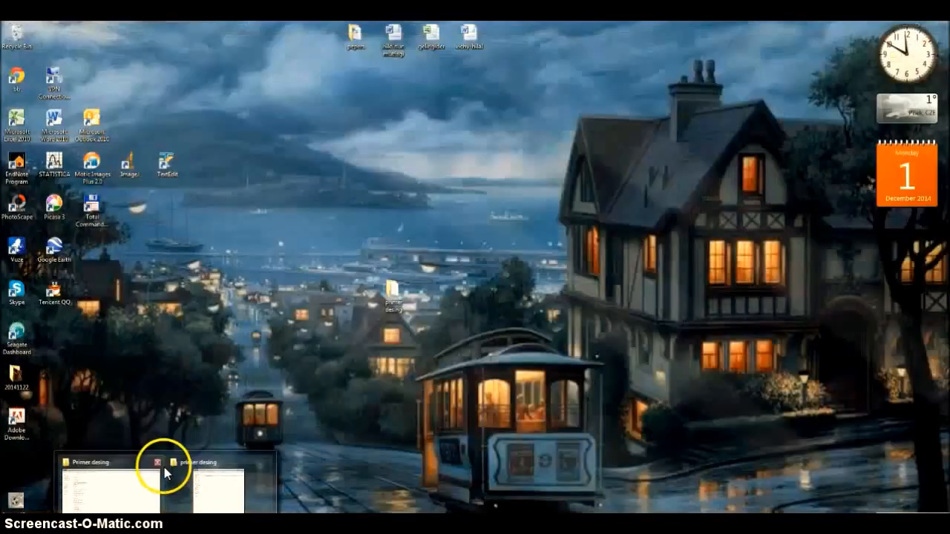
left_click(158, 463)
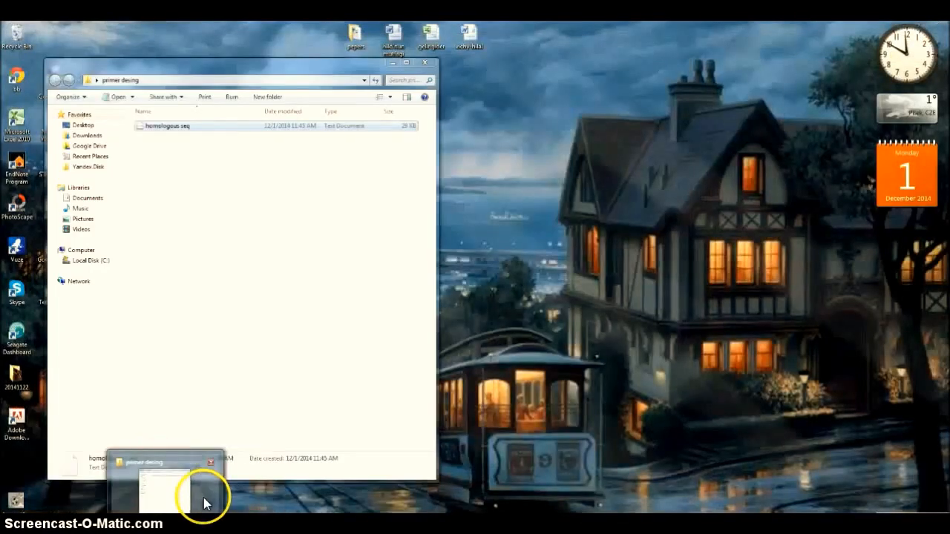
left_click(153, 494)
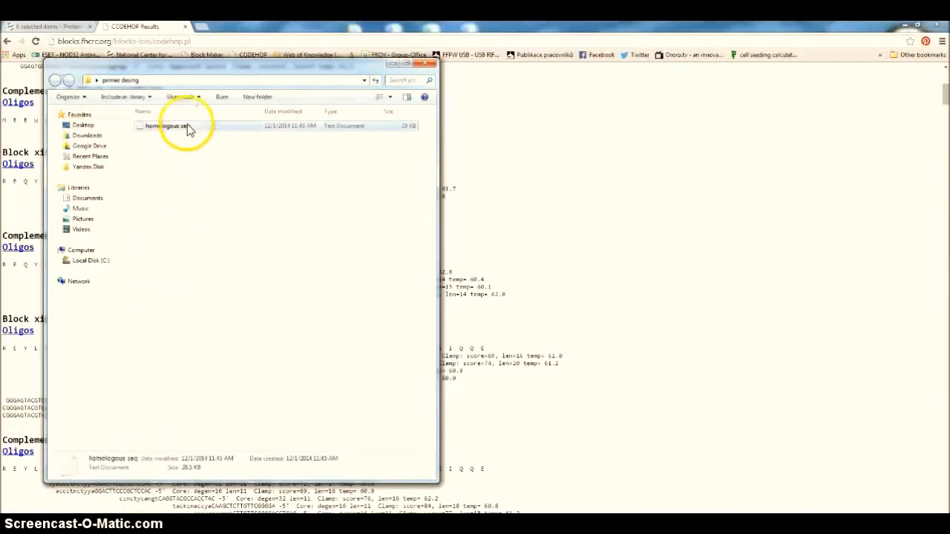
Step: Open the homologous seq text file to check its protein sequences, and close it again
double_click(187, 129)
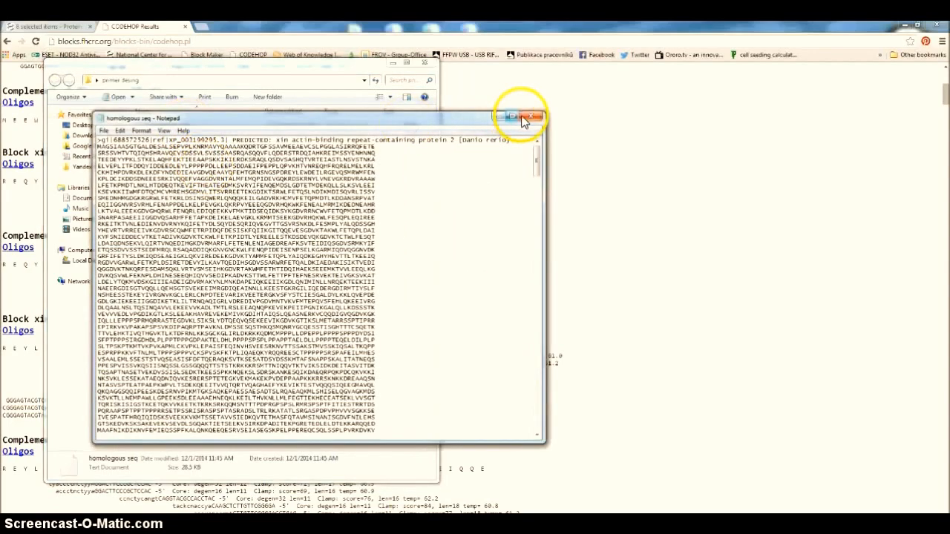
left_click(532, 118)
left_click(200, 170)
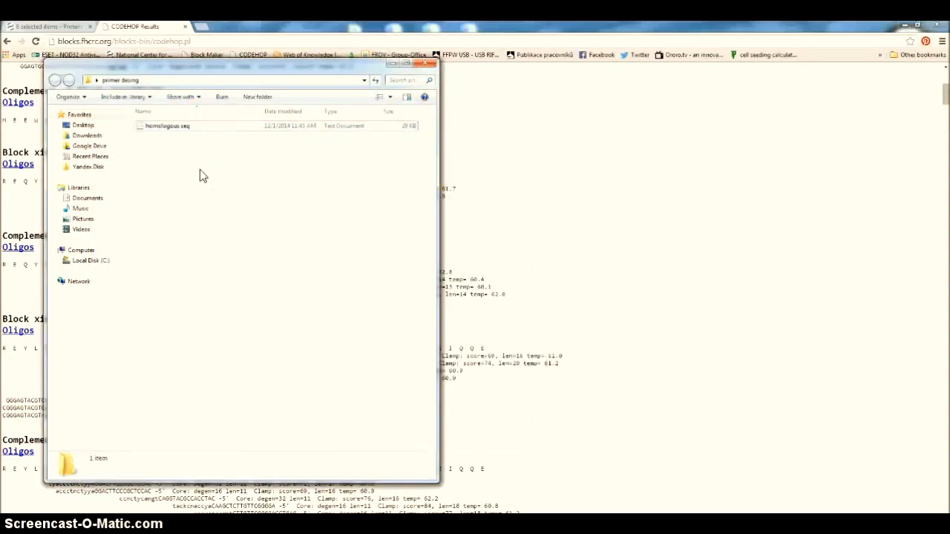
Step: Create a new text document named blocks in the primer desing folder
right_click(172, 217)
mouse_move(208, 349)
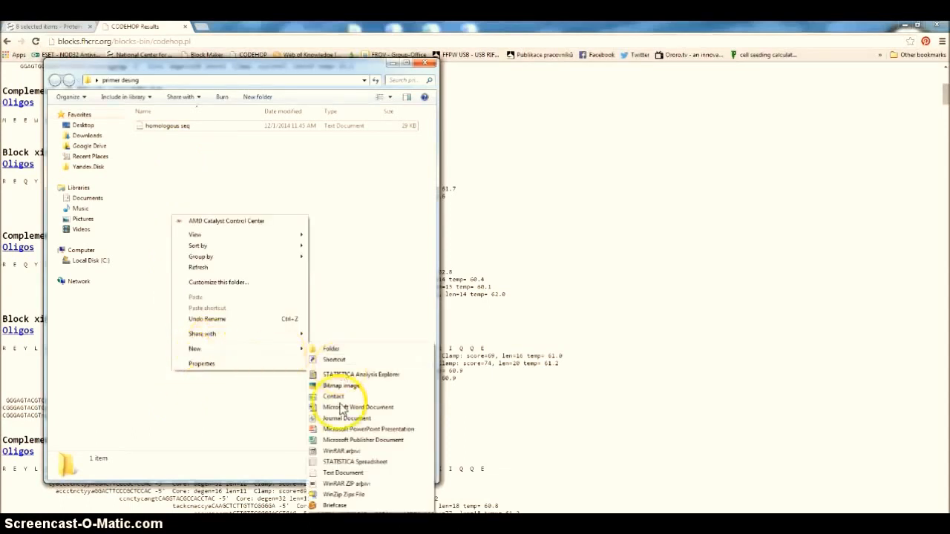
left_click(343, 478)
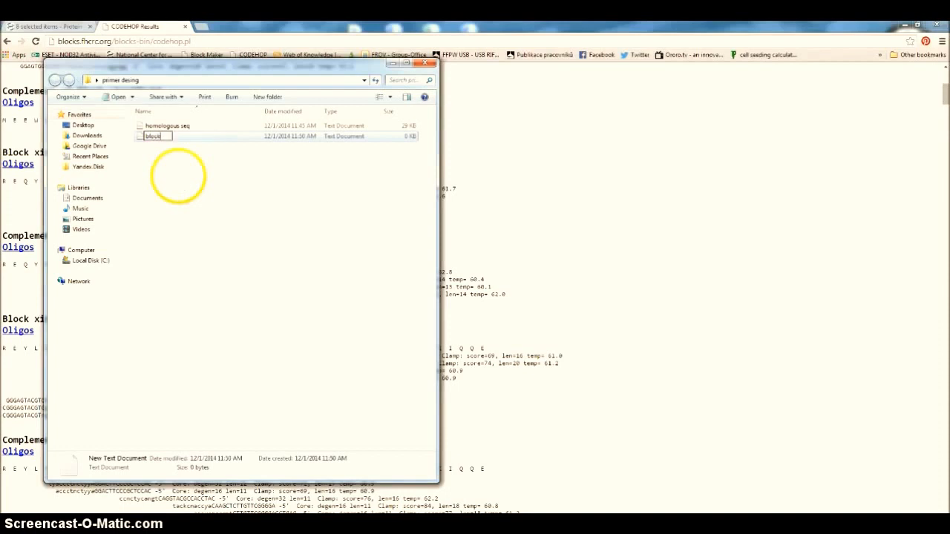
key("Return")
Step: Open the blocks text file, paste the copied xirp2fish blocks into it and look through the pasted entries
key("Return")
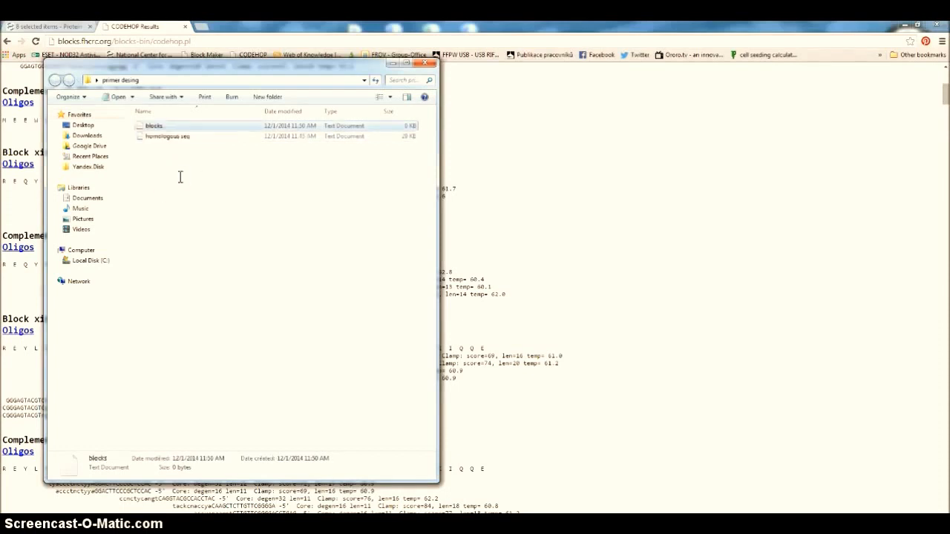
left_click(191, 37)
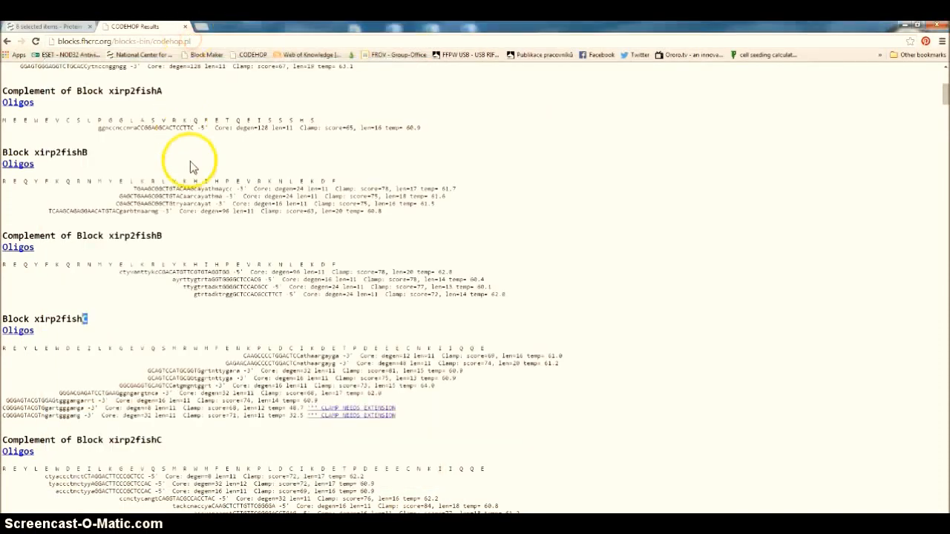
left_click(316, 527)
right_click(253, 241)
left_click(275, 282)
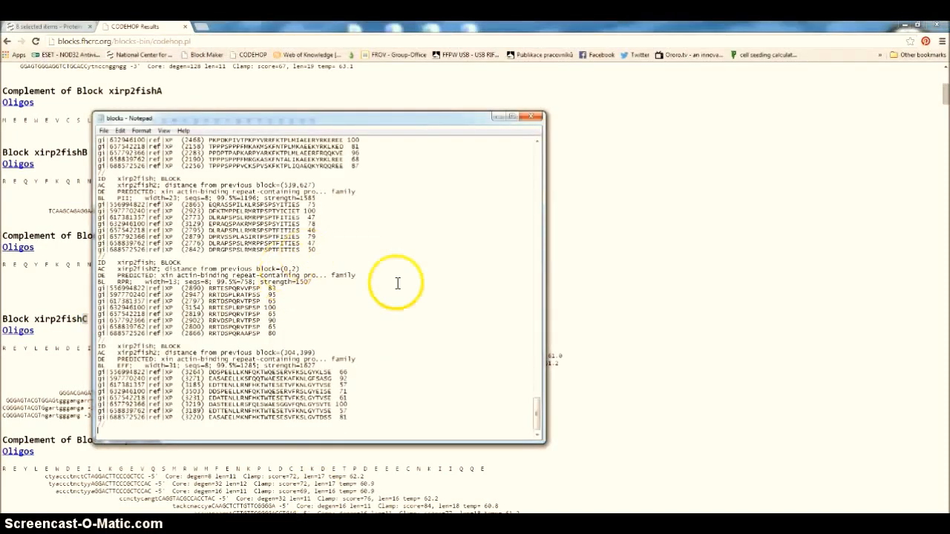
scroll(386, 290, "up", 5)
scroll(401, 231, "up", 15)
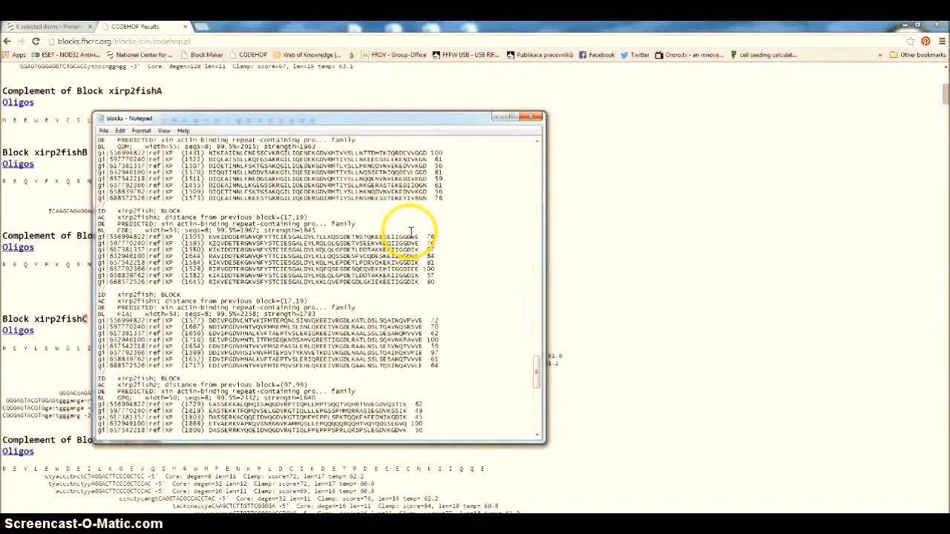
scroll(414, 236, "up", 15)
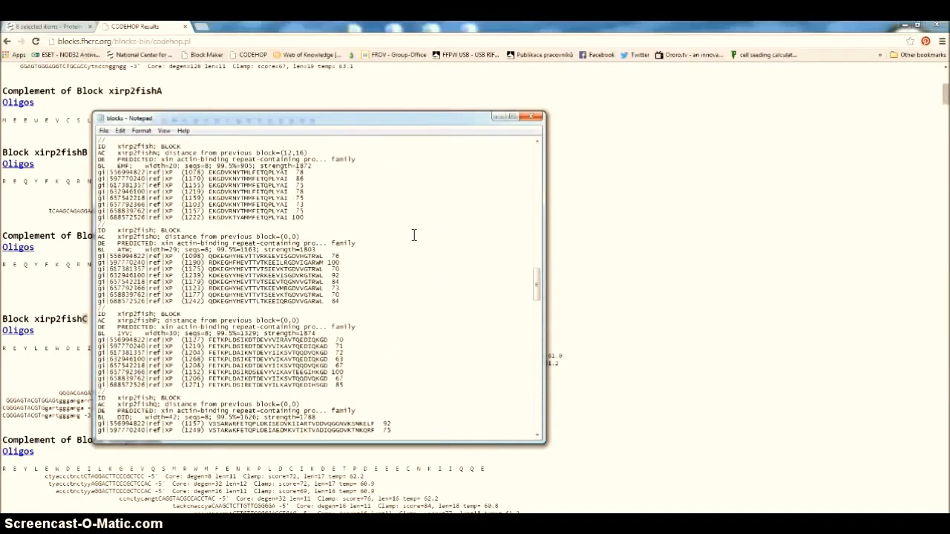
scroll(415, 235, "up", 6)
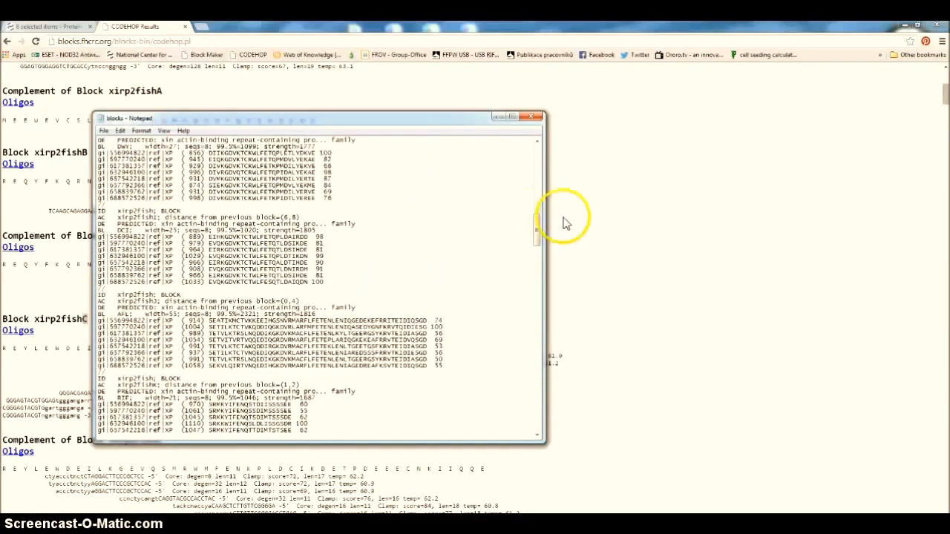
Step: Return to the beginning of the blocks file and examine the start positions of the block xirp2fishB sequences
left_click_drag(539, 223, 540, 159)
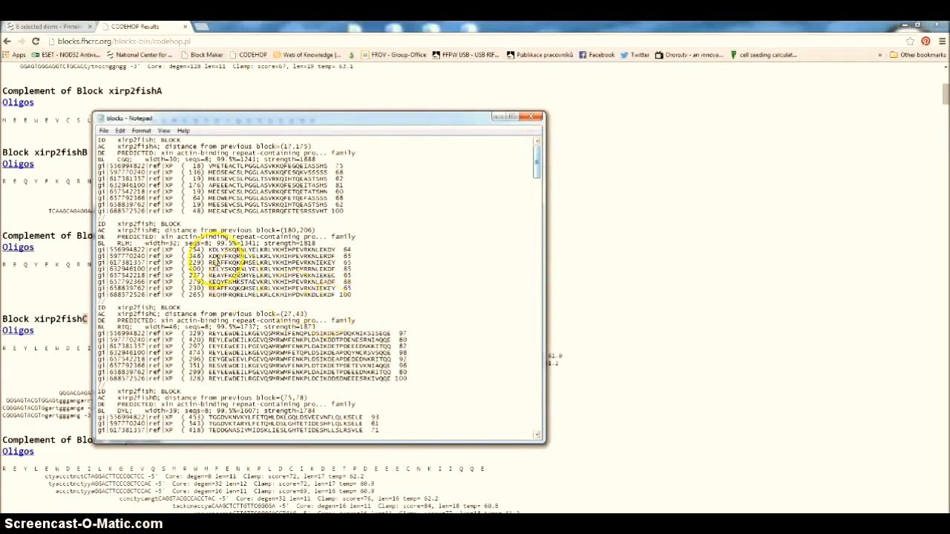
left_click_drag(189, 249, 205, 256)
left_click(198, 257)
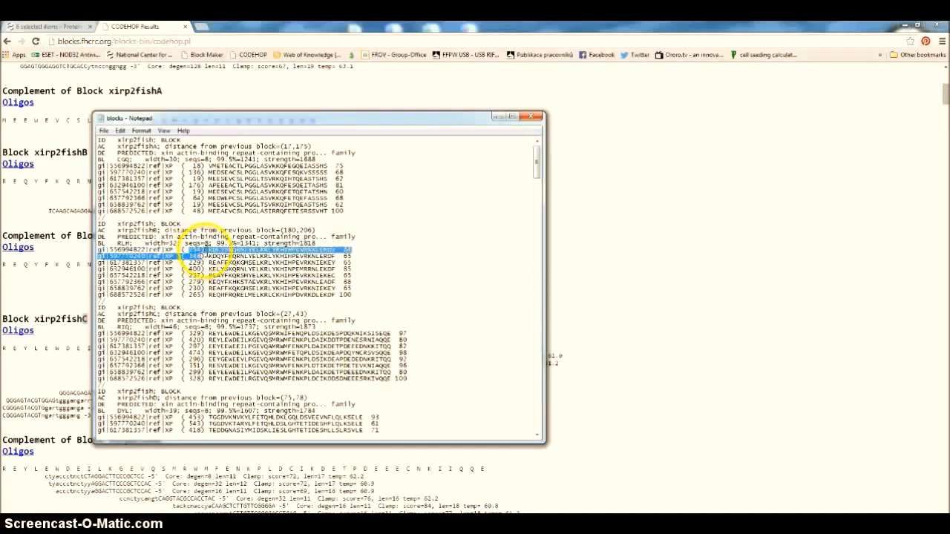
Step: Arrange the CODEHOP results window and the blocks text file side by side
left_click_drag(267, 130, 663, 131)
right_click(467, 527)
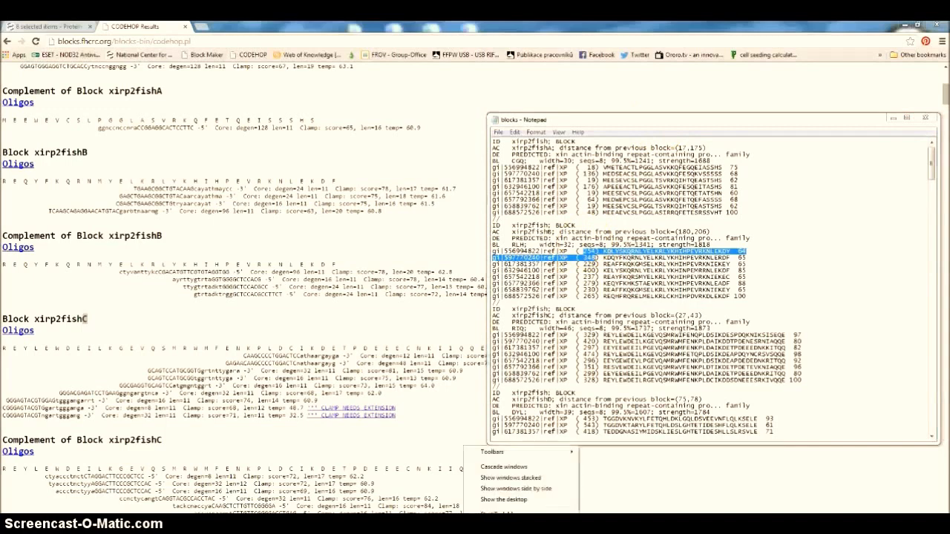
right_click(415, 527)
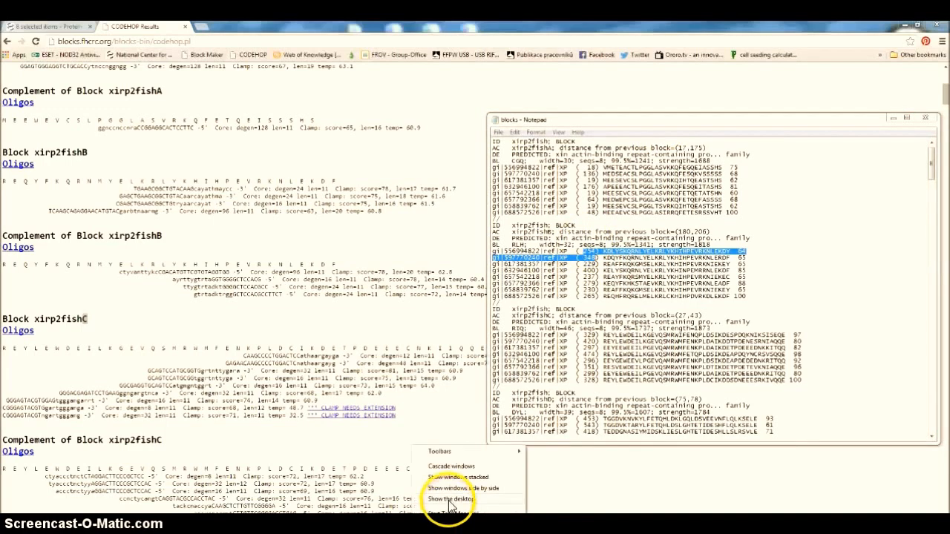
left_click(451, 500)
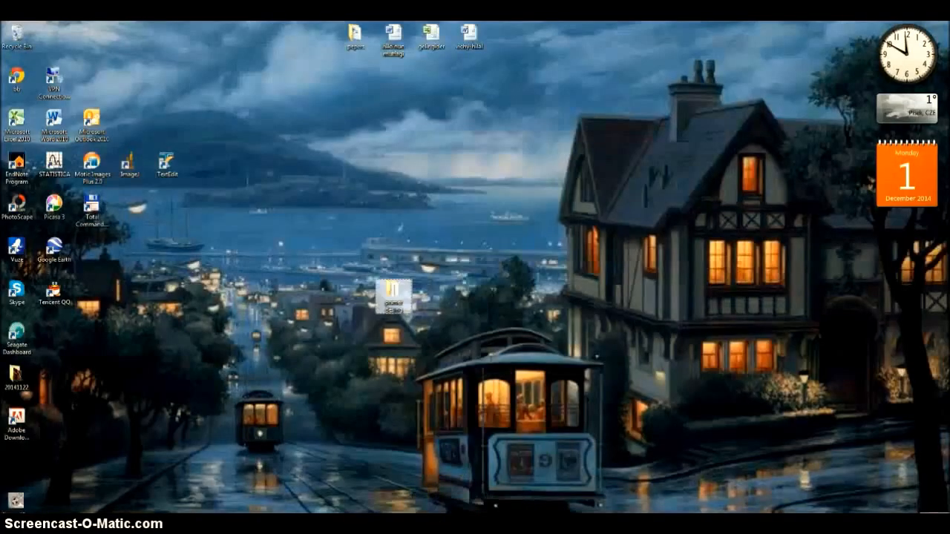
key("super+d")
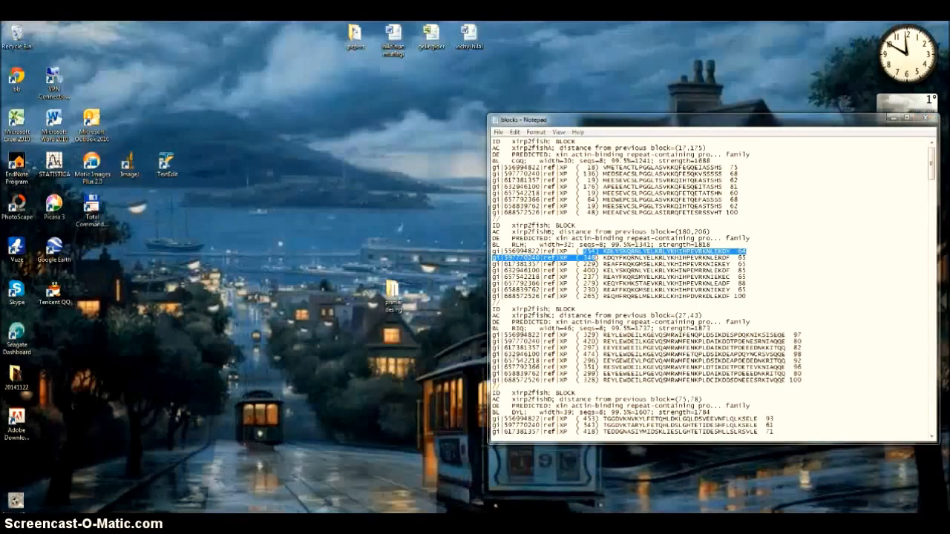
key("alt+Tab")
right_click(406, 526)
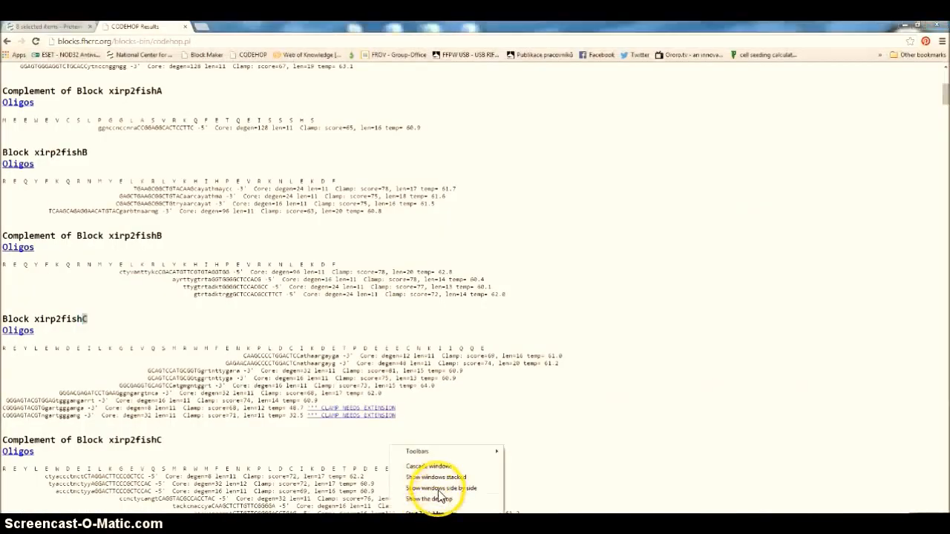
left_click(438, 488)
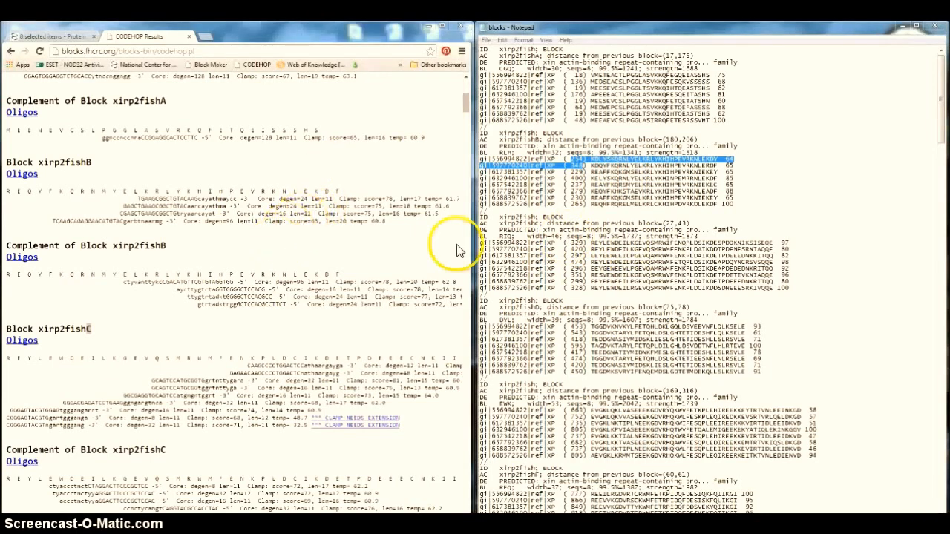
Step: Compare the block xirp2fishB entry in the blocks file with its CODEHOP result, examining the start position of each sequence
left_click(558, 177)
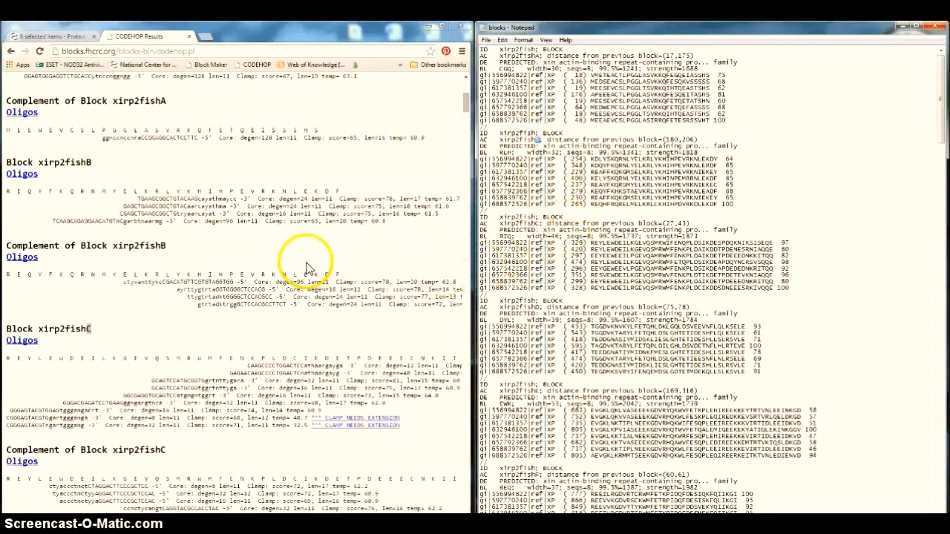
left_click(206, 215)
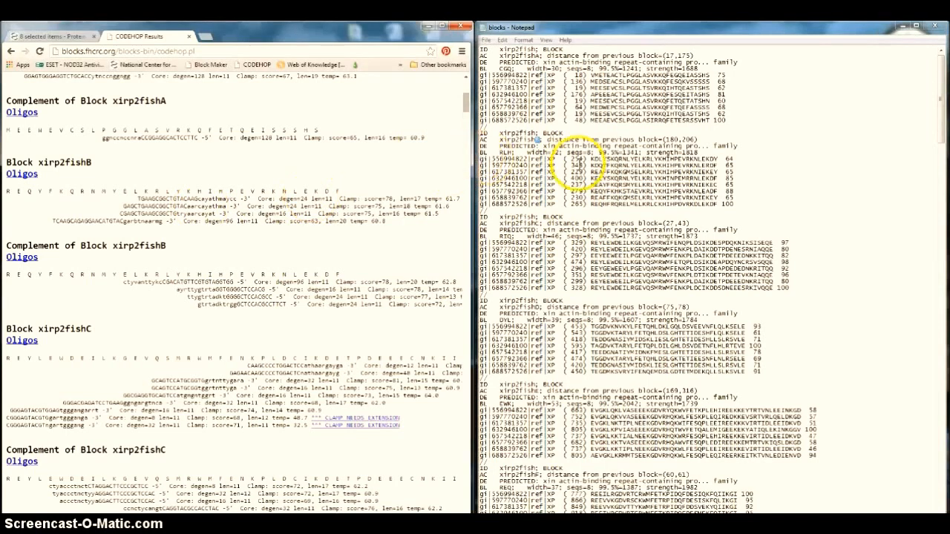
left_click(578, 159)
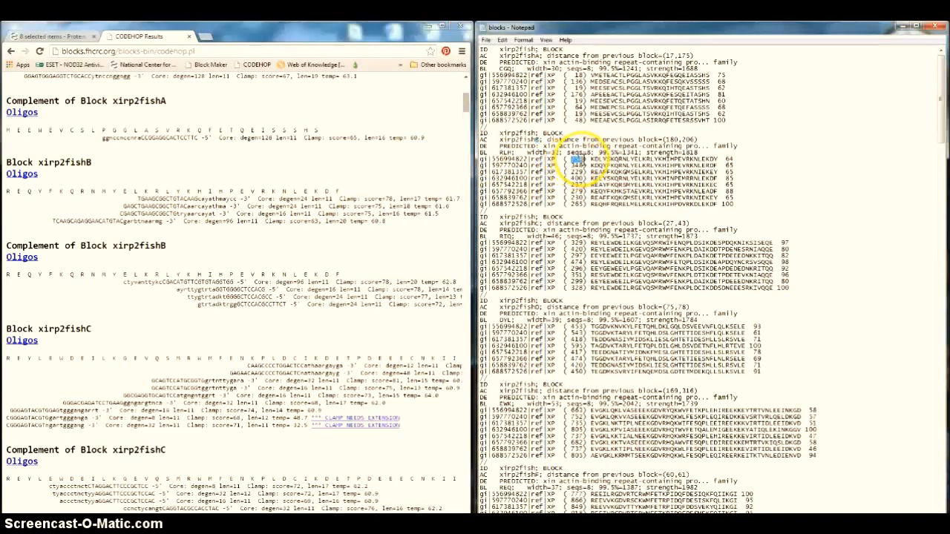
mouse_move(578, 159)
left_mouse_down()
mouse_move(588, 170)
mouse_move(571, 167)
left_mouse_up()
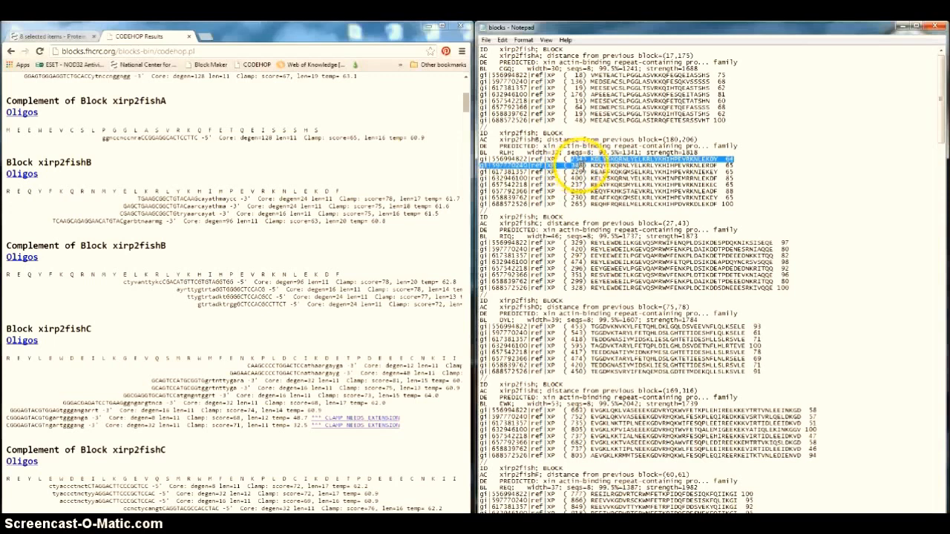
left_click(582, 165)
left_click_drag(568, 163, 562, 170)
left_click(557, 181)
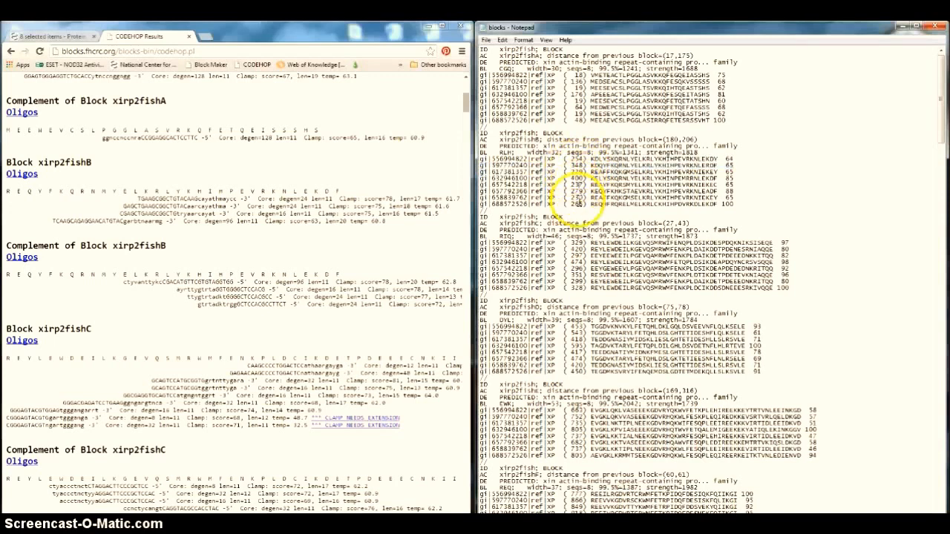
Step: Examine the numbers at the end of each sequence line in block xirp2fishB
left_click_drag(730, 158, 738, 201)
left_click(739, 205)
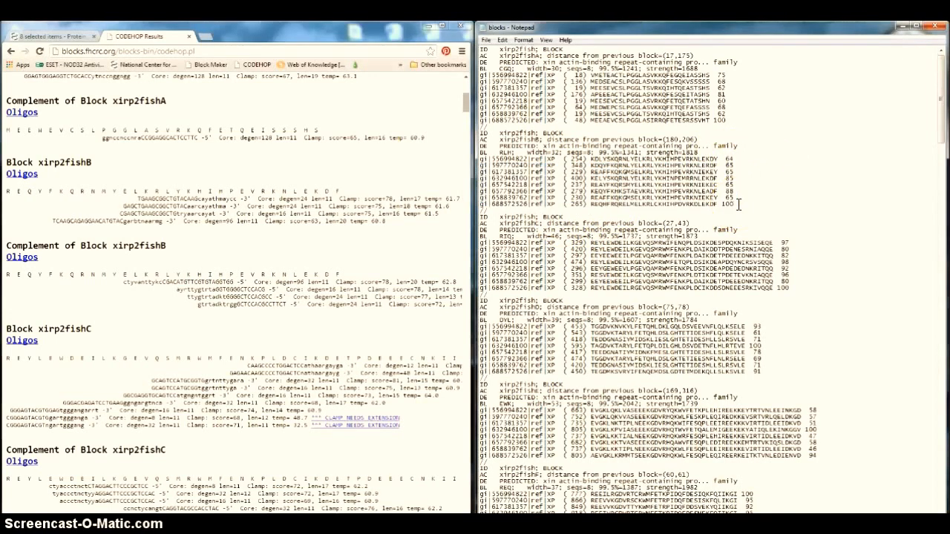
left_click_drag(739, 203, 736, 164)
left_click(737, 182)
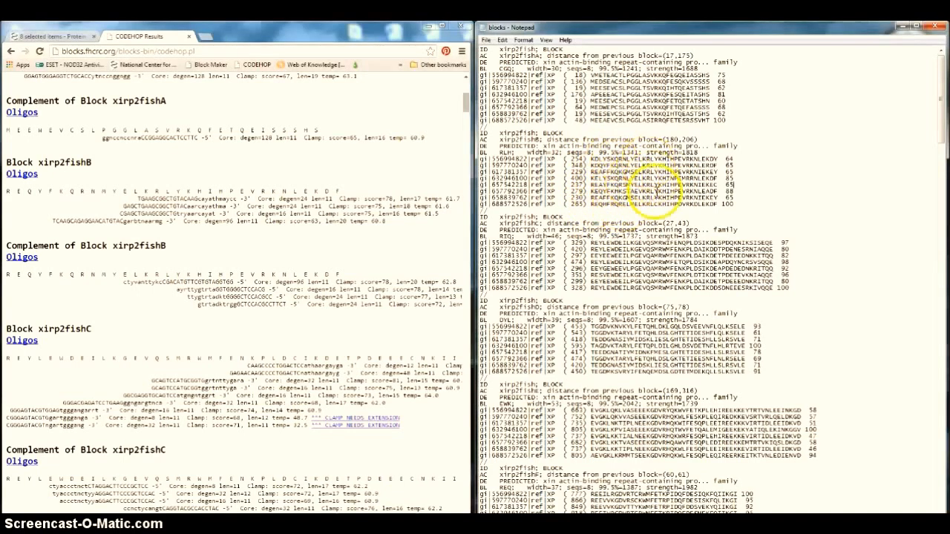
double_click(731, 159)
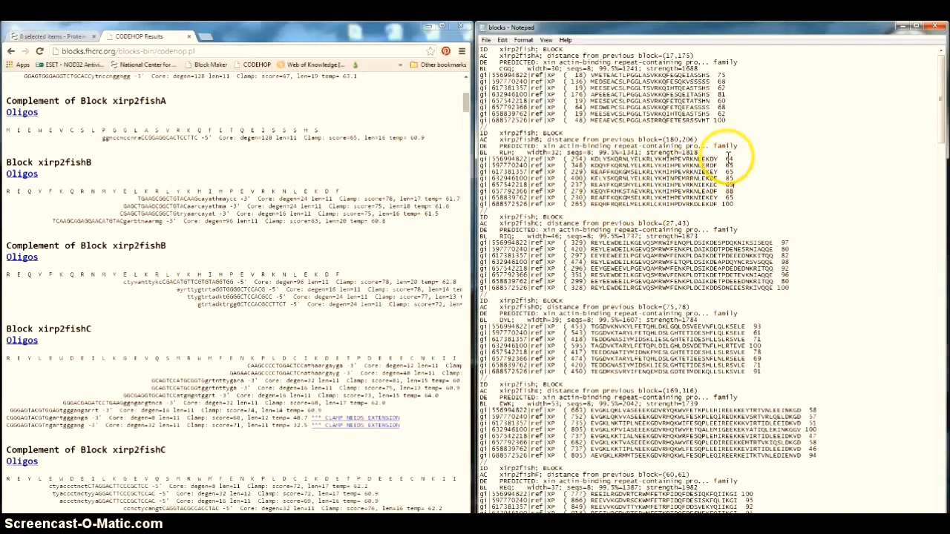
left_click_drag(733, 158, 739, 199)
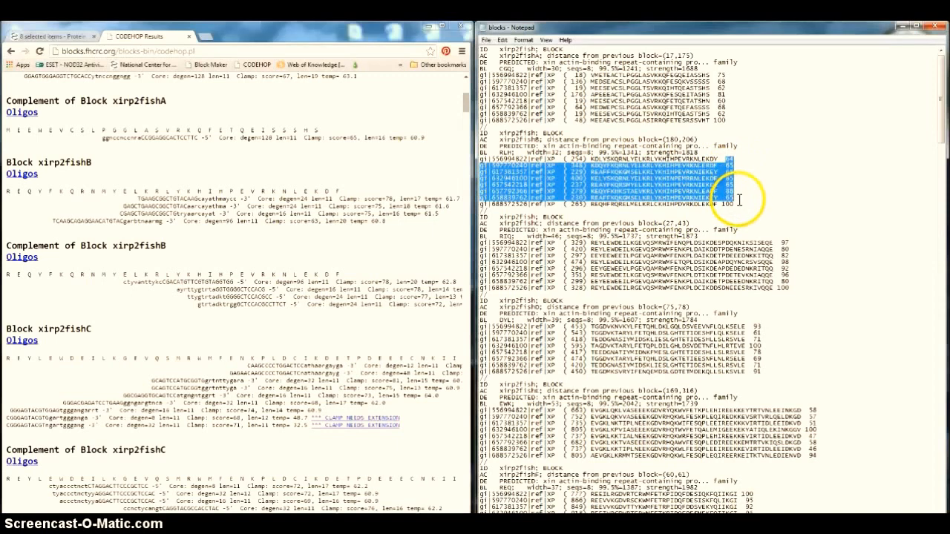
left_click(735, 191)
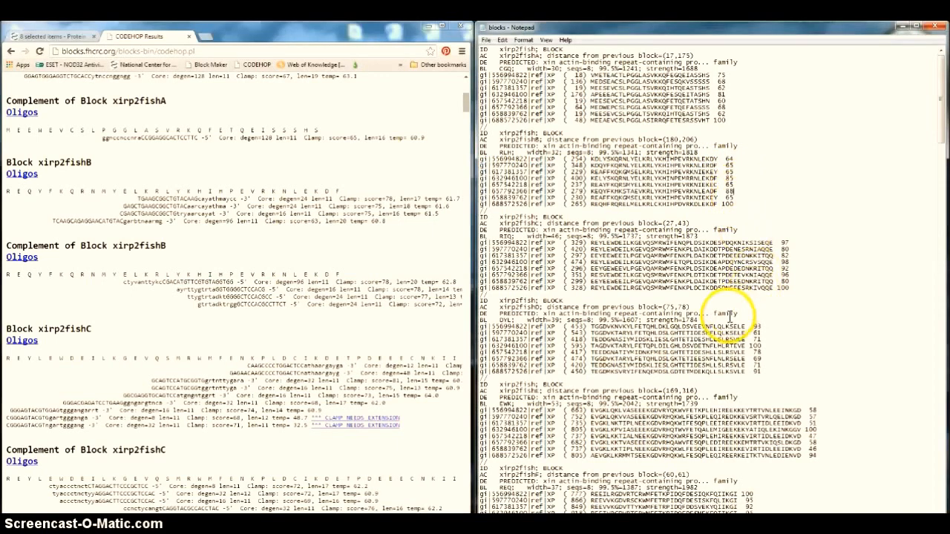
Step: Examine the numbers at the end of each sequence line in block xirp2fishC
scroll(730, 317, "down", 1)
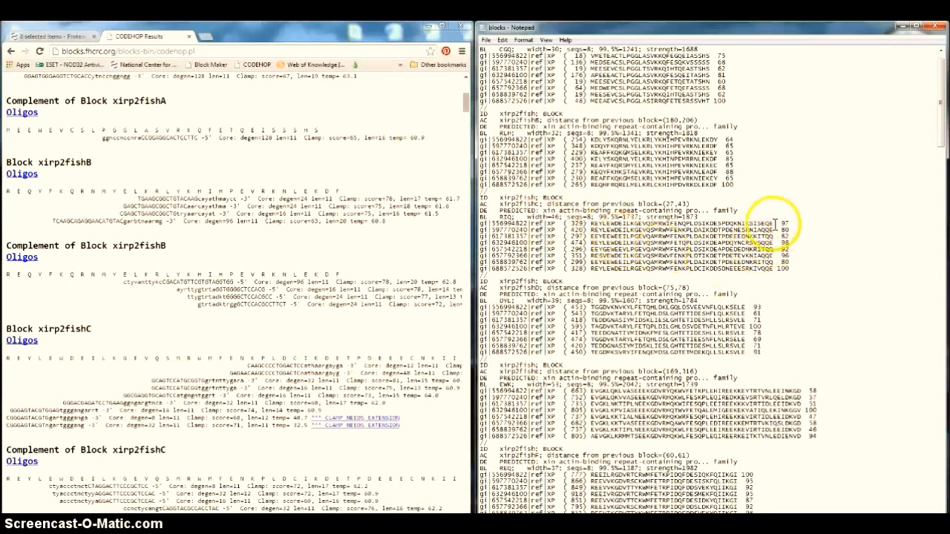
left_click_drag(777, 224, 790, 261)
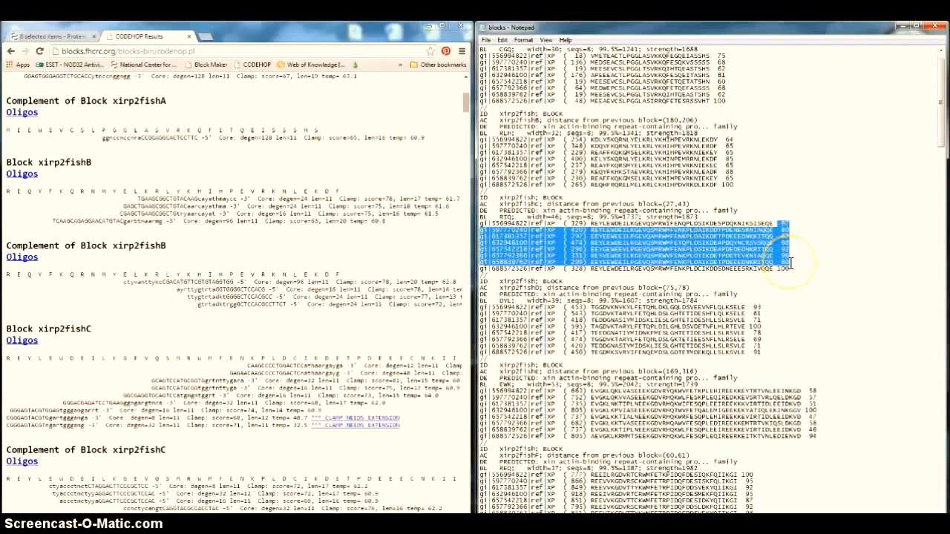
left_click(795, 256)
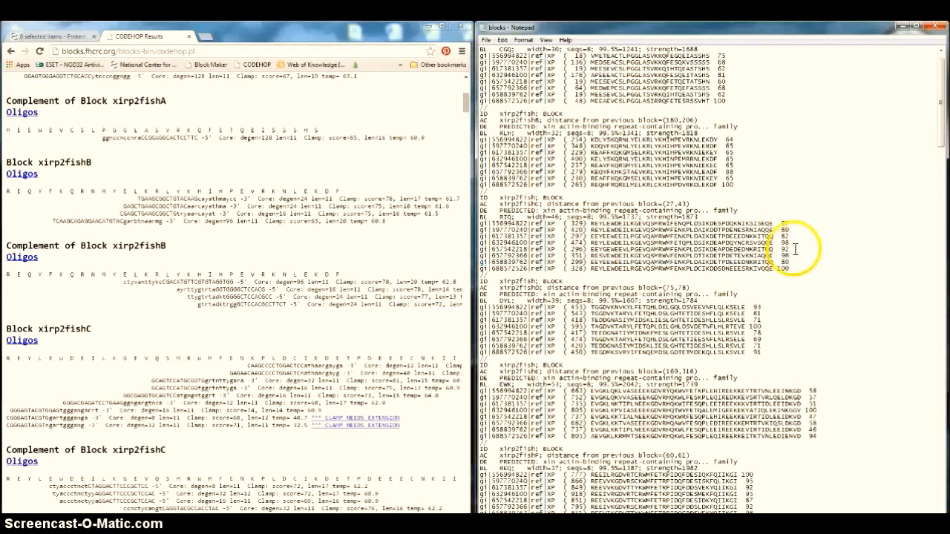
left_click_drag(791, 263, 784, 222)
left_click(784, 221)
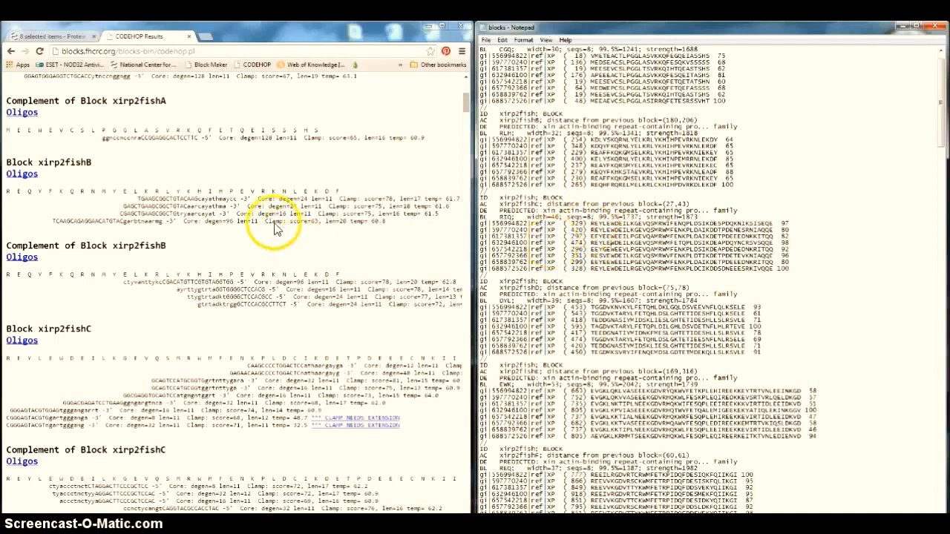
Step: Examine the primers suggested for block xirp2fishB and its complement in the CODEHOP results
left_click(264, 201)
left_click_drag(243, 197, 172, 208)
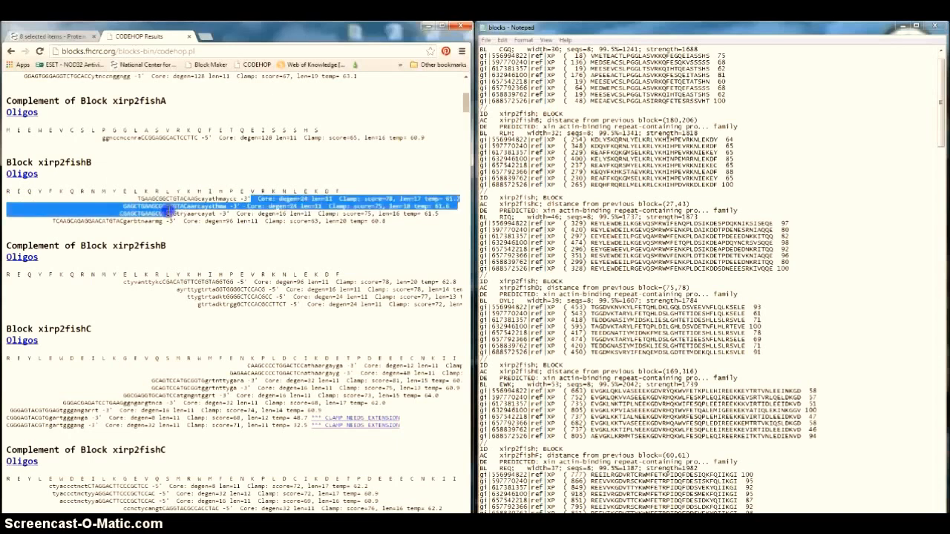
left_click_drag(246, 282, 127, 288)
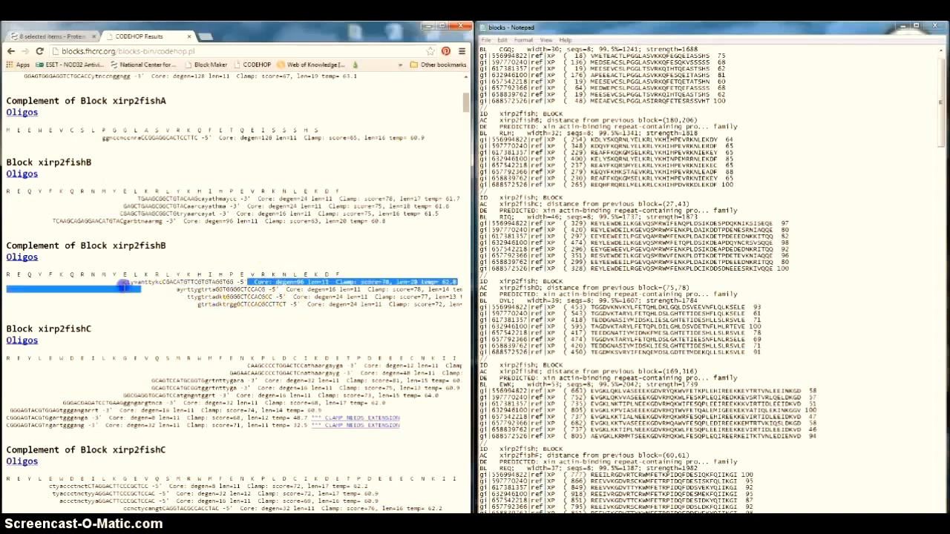
left_click(121, 284)
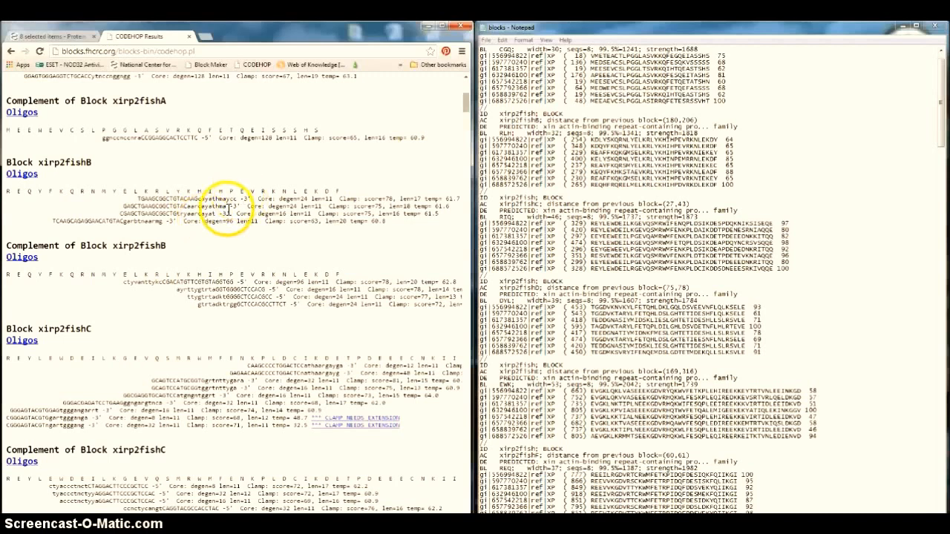
left_click(245, 290)
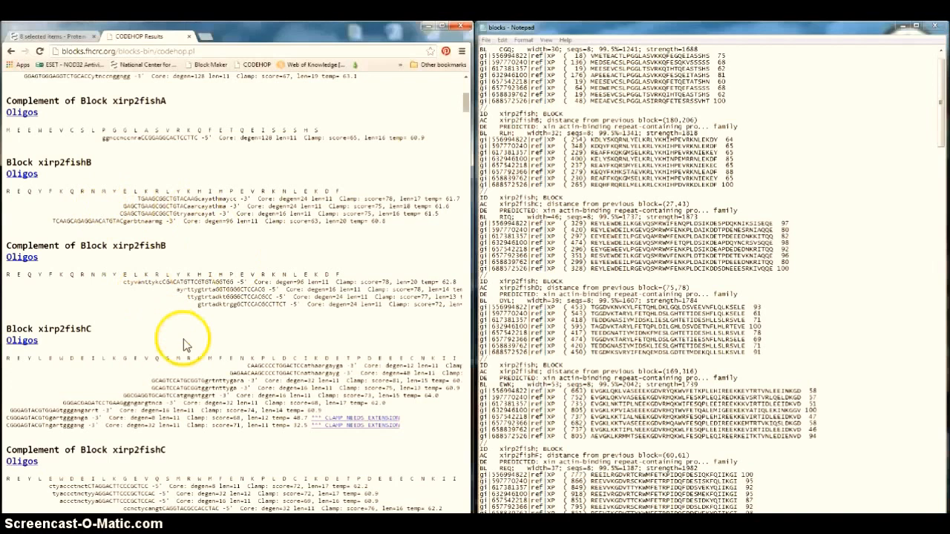
Step: Examine the primers suggested for block xirp2fishC and its complement, highlighting the first xirp2fishC primer
scroll(182, 340, "down", 2)
left_click(357, 264)
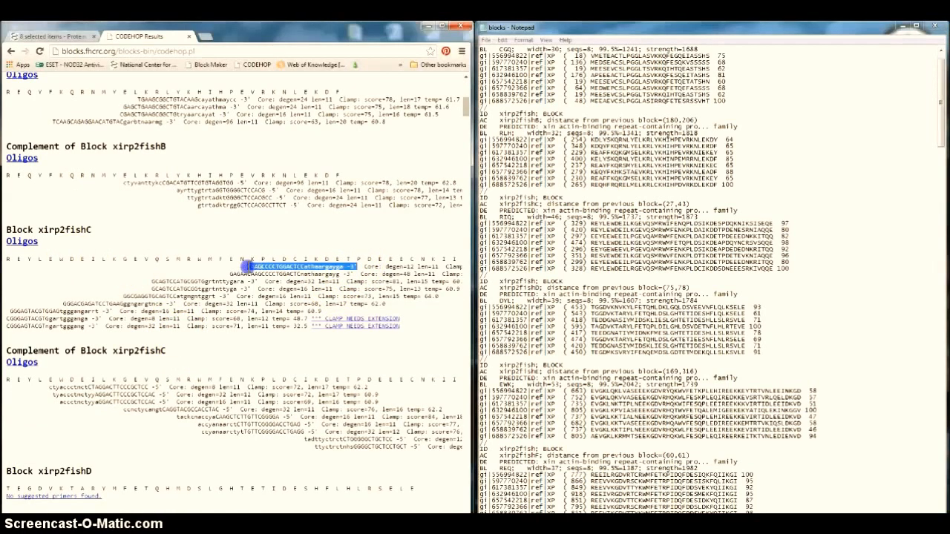
scroll(245, 349, "down", 2)
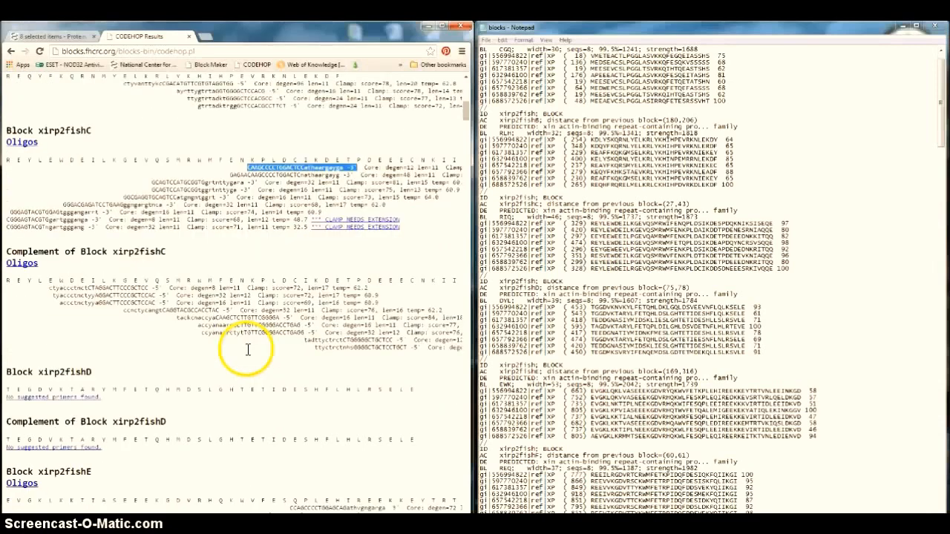
left_click(261, 302)
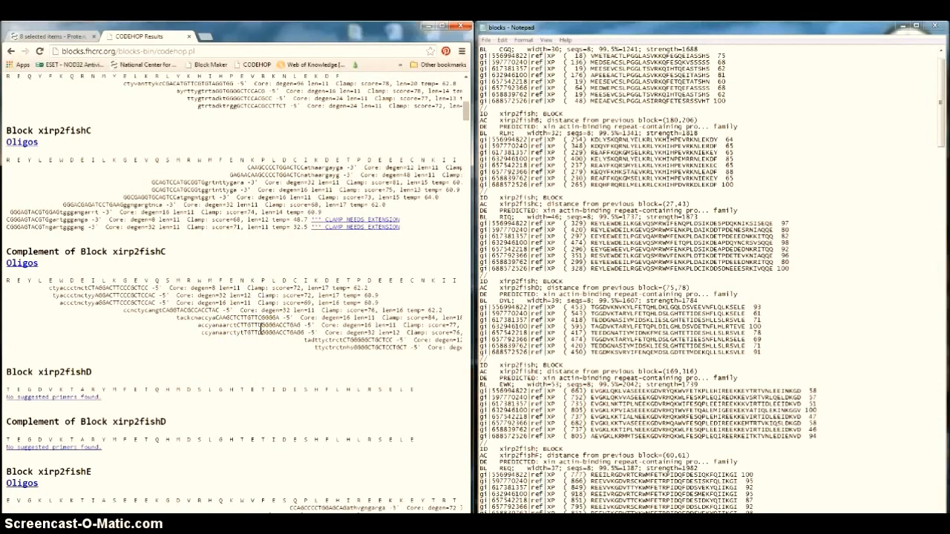
Step: Browse the suggested primers through block xirp2fishH, and return to the complement of block xirp2fishC
scroll(236, 438, "down", 5)
scroll(236, 438, "down", 9)
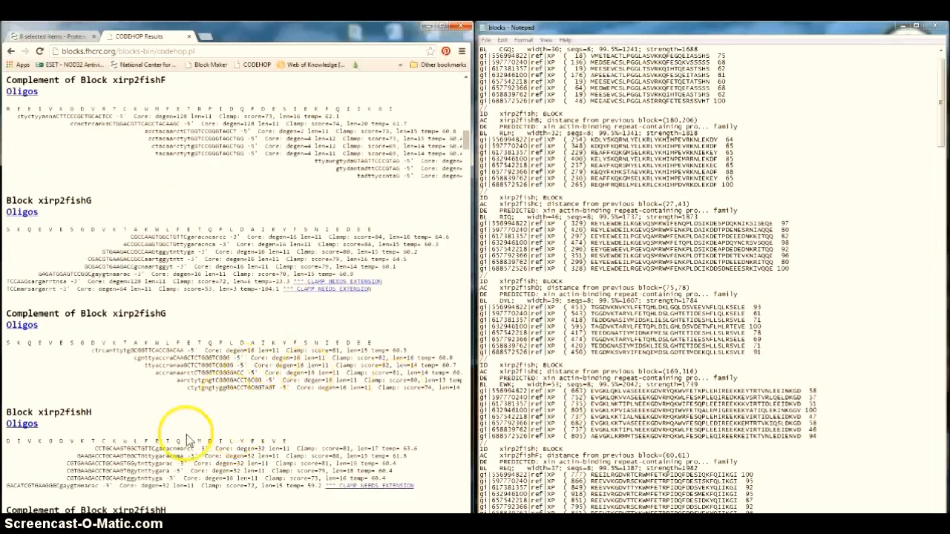
scroll(284, 418, "up", 11)
scroll(282, 418, "up", 6)
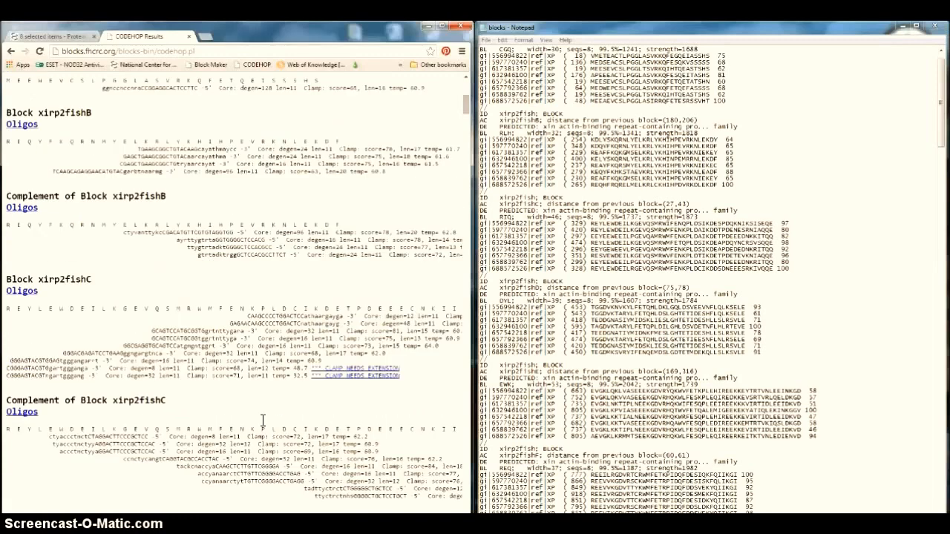
scroll(262, 421, "down", 5)
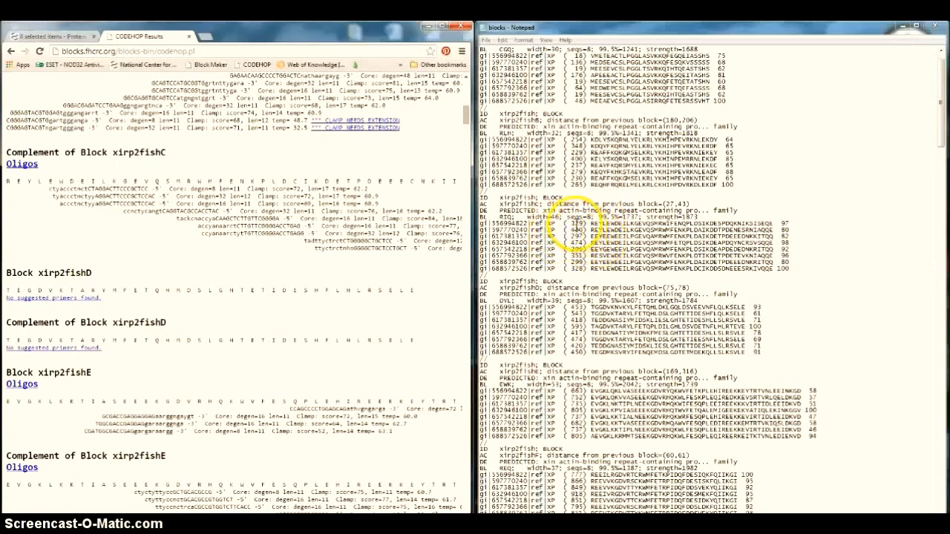
Step: Check the start positions of the block xirp2fishC sequences in the blocks file, and go back to that block's suggested primers
left_click_drag(571, 223, 576, 251)
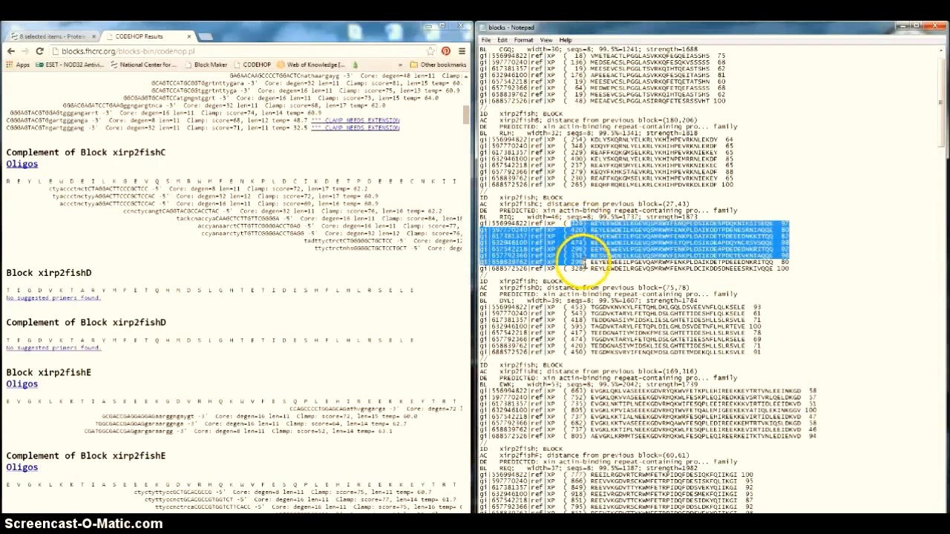
left_click(576, 243)
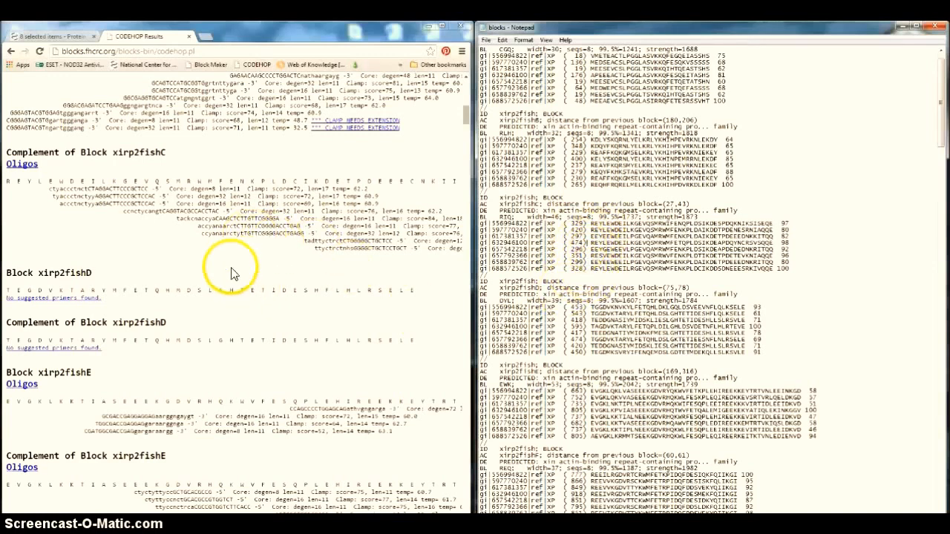
scroll(205, 214, "up", 1)
scroll(223, 214, "up", 2)
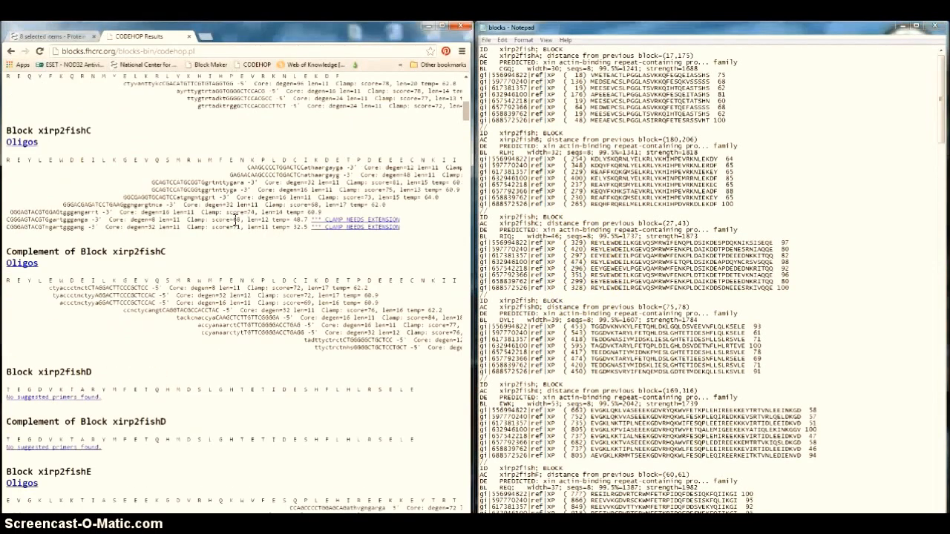
Step: Compare the core degeneracy values of the primers suggested for block xirp2fishC
left_click(407, 163)
left_click(305, 188)
left_click(304, 191)
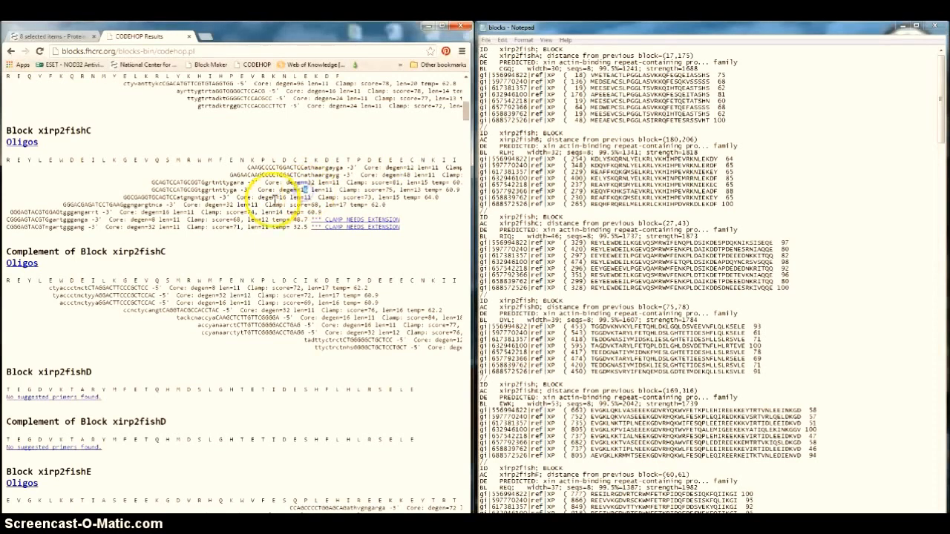
left_click_drag(291, 197, 258, 198)
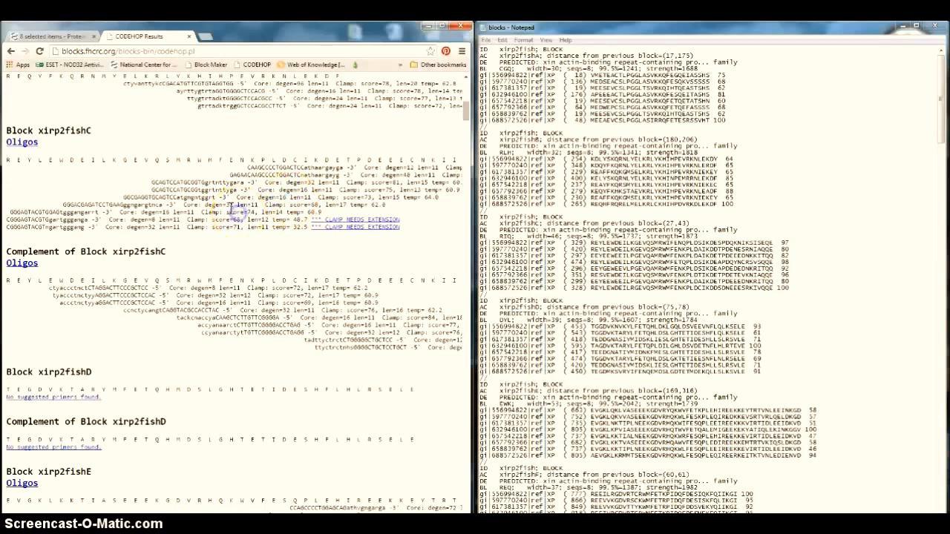
left_click(172, 213)
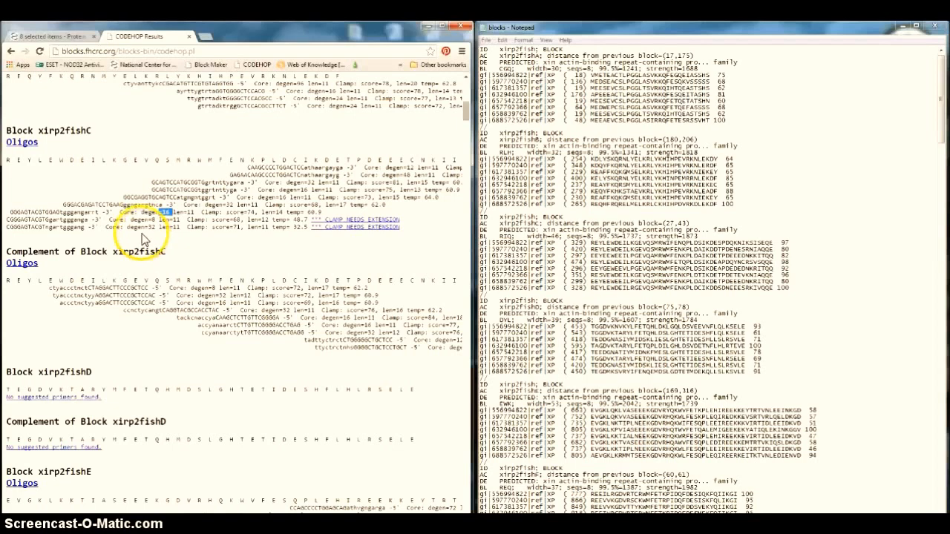
left_click(211, 218)
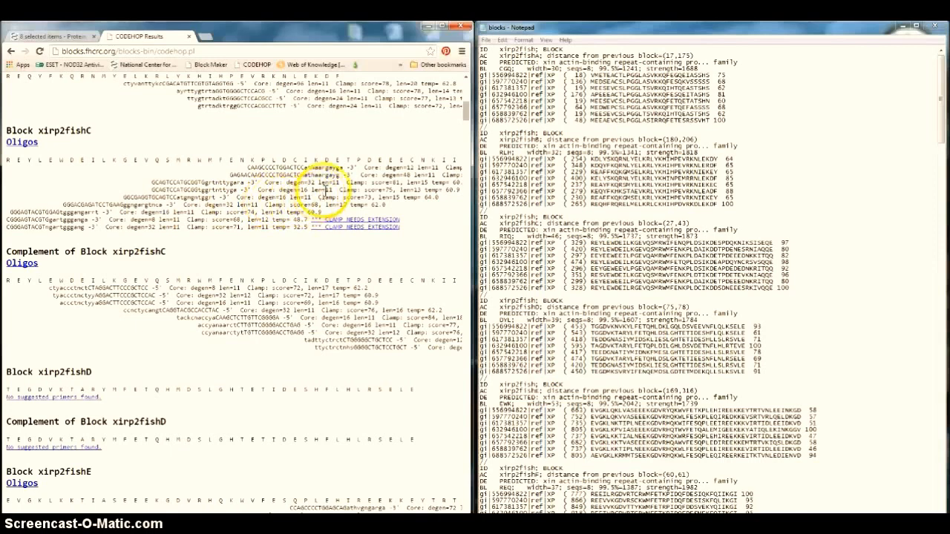
left_click(414, 164)
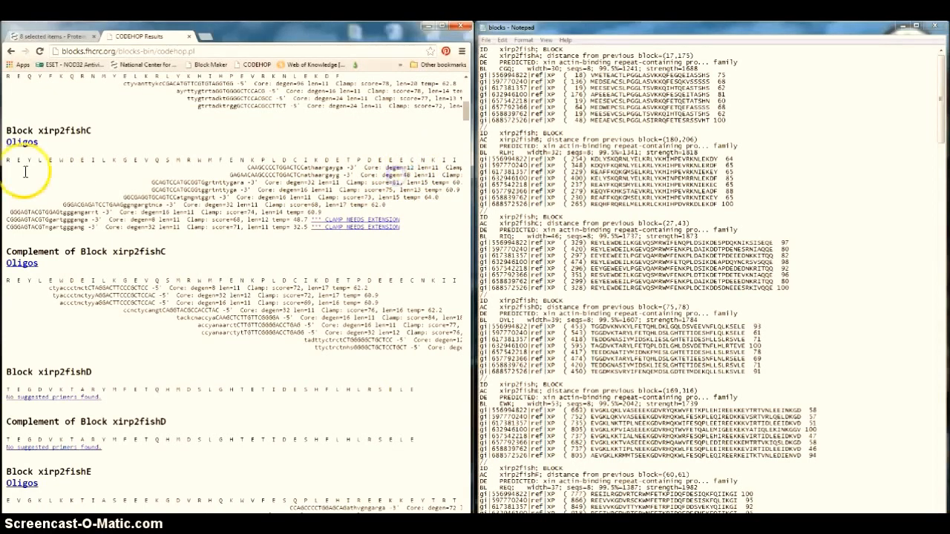
Step: Highlight the xirp2fishC consensus sequence and check where the block's first suggested primer lies along it
left_click_drag(7, 160, 403, 153)
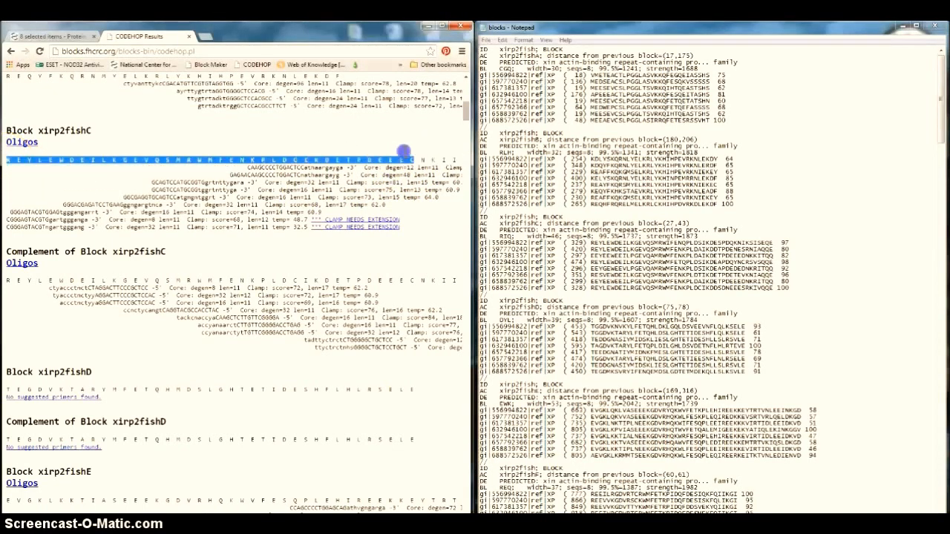
left_click(353, 170)
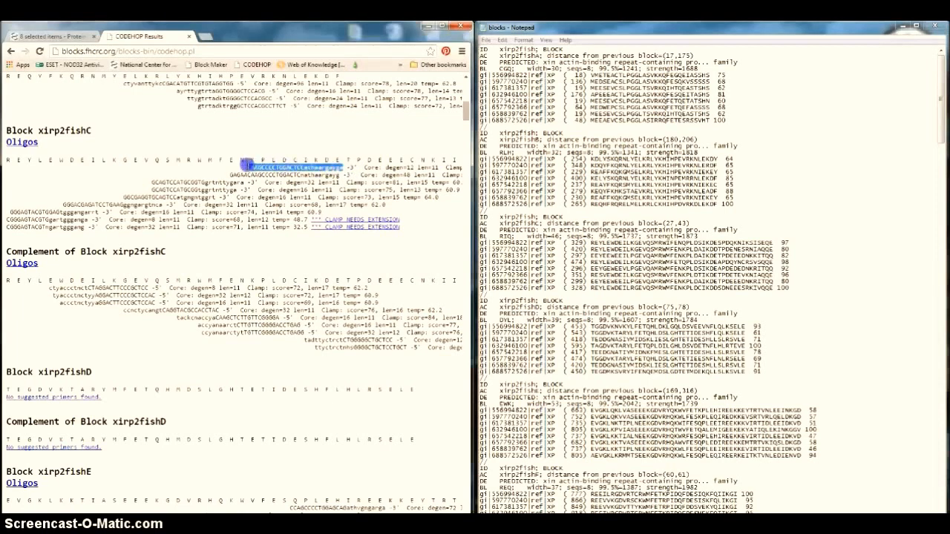
left_click_drag(244, 164, 333, 160)
left_click(337, 162)
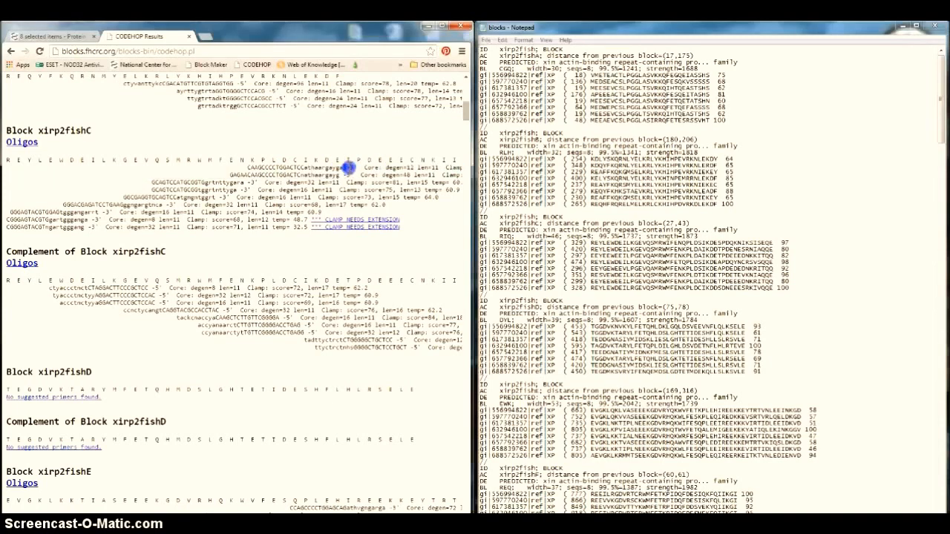
Step: Copy the full line of the first xirp2fishC primer, CAAGCCCCTGGACTCCathaargayga, including its core, clamp and temperature details
left_click_drag(247, 165, 358, 165)
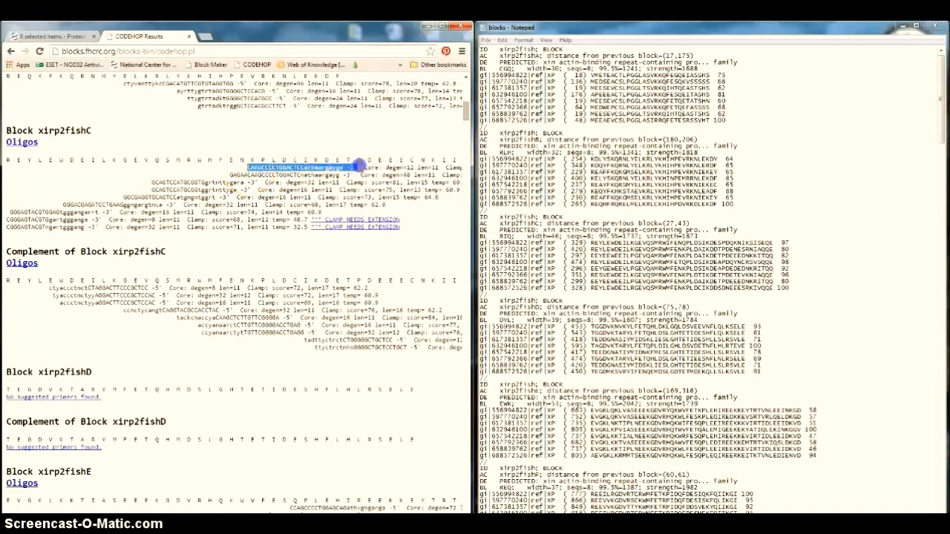
left_click_drag(460, 168, 421, 170)
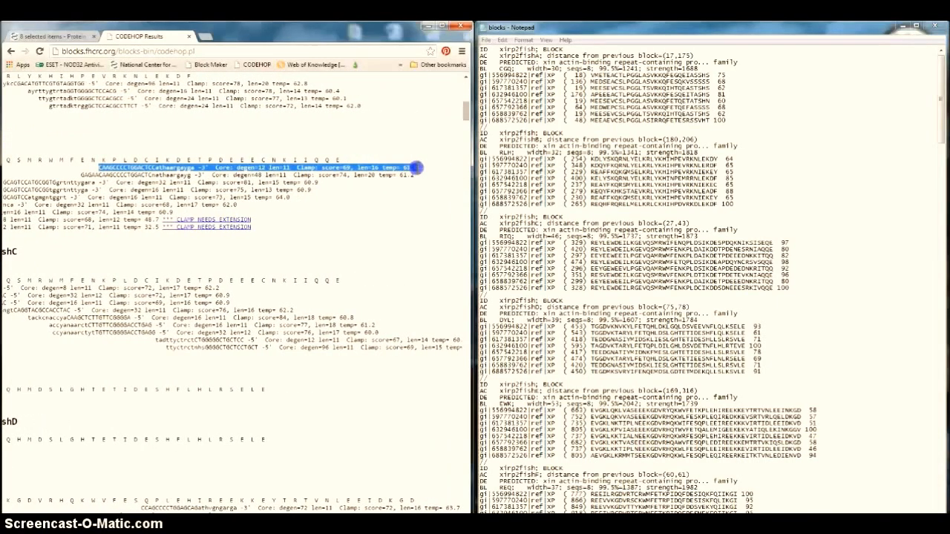
right_click(419, 170)
left_click(444, 177)
Step: Start a new blank text document in Notepad, saving the changes to the blocks file
left_click(588, 263)
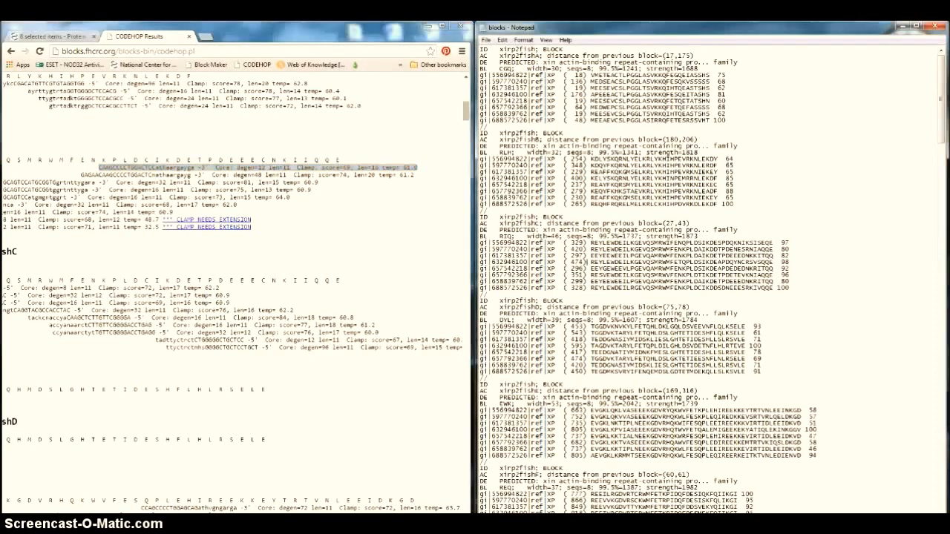
left_click(486, 39)
left_click(493, 49)
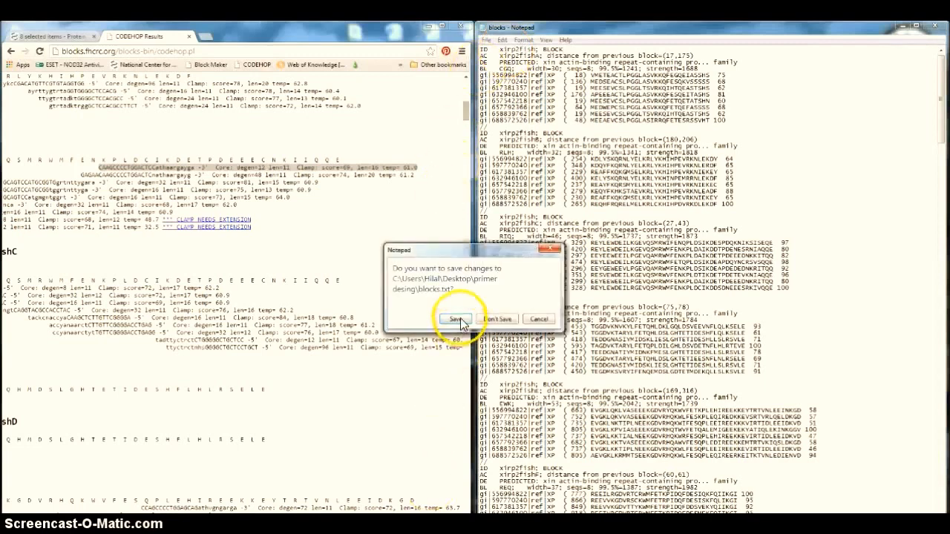
left_click(456, 319)
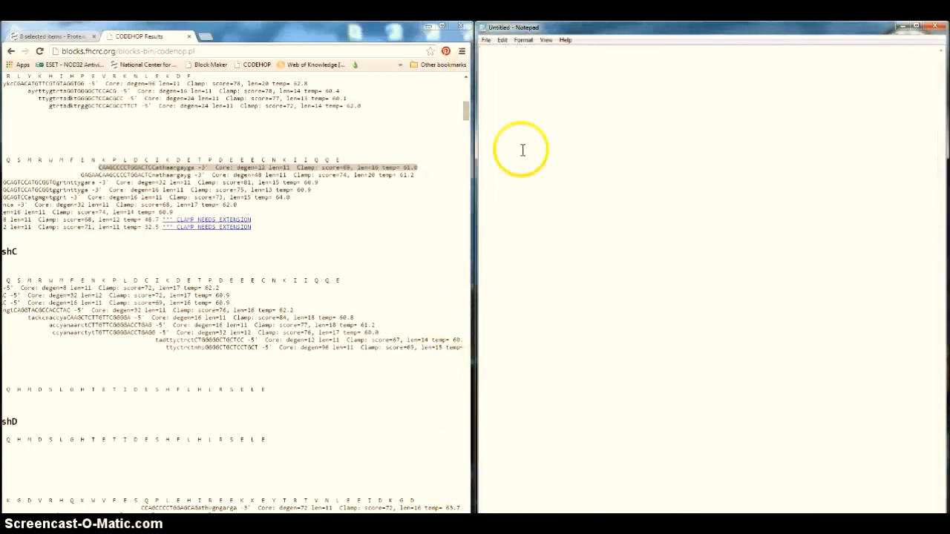
Step: Paste the copied primer line into the new document and add the heading "Block c- F" above it
right_click(508, 85)
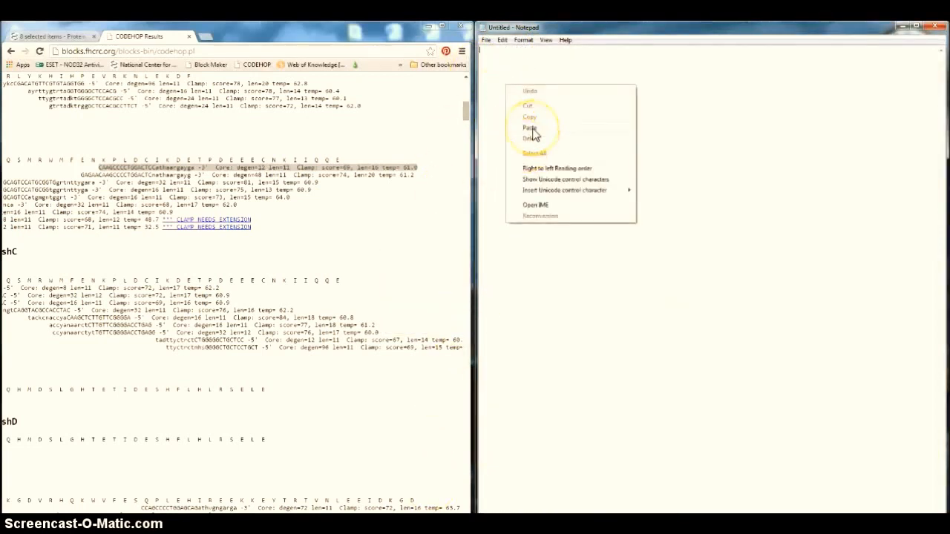
left_click(532, 130)
left_click(481, 50)
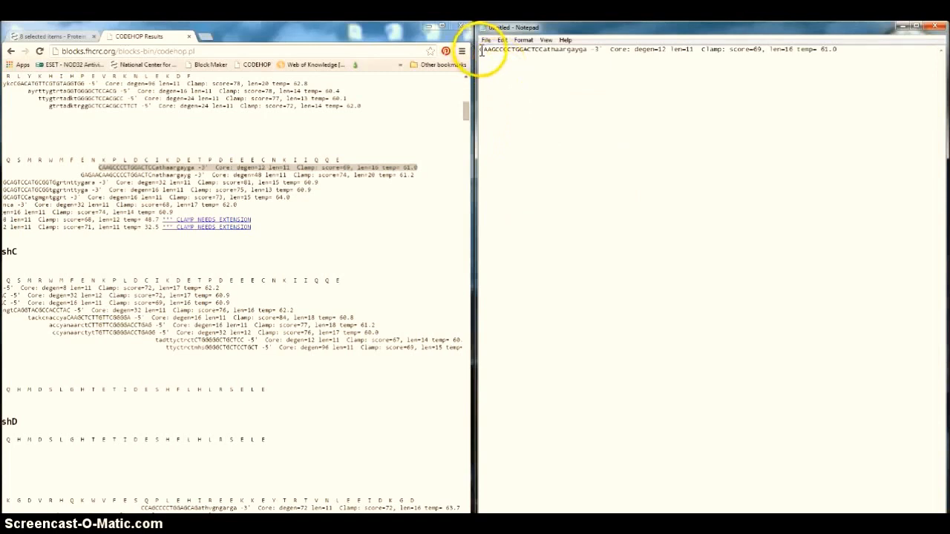
key("Return")
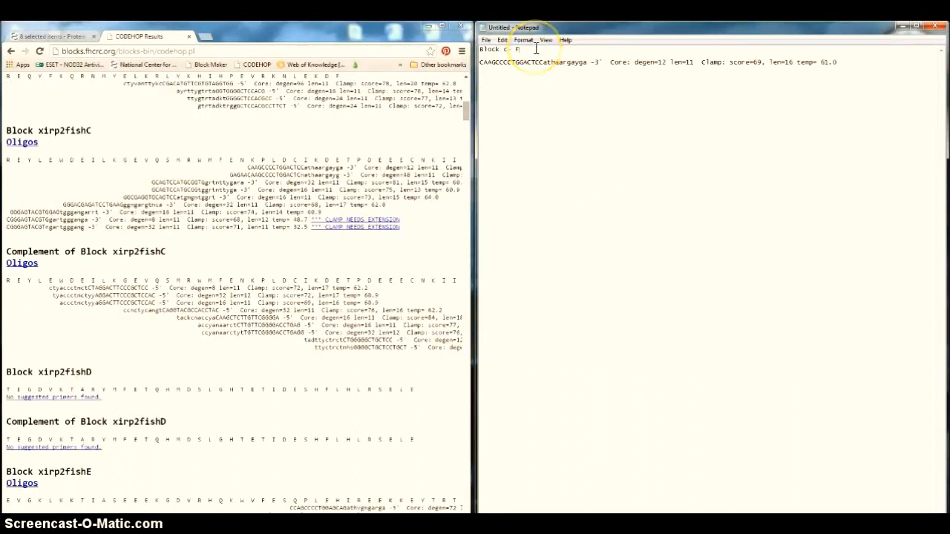
Step: Reopen the blocks text file from the primer desing folder on the desktop, and put the folder window away
left_click(385, 269)
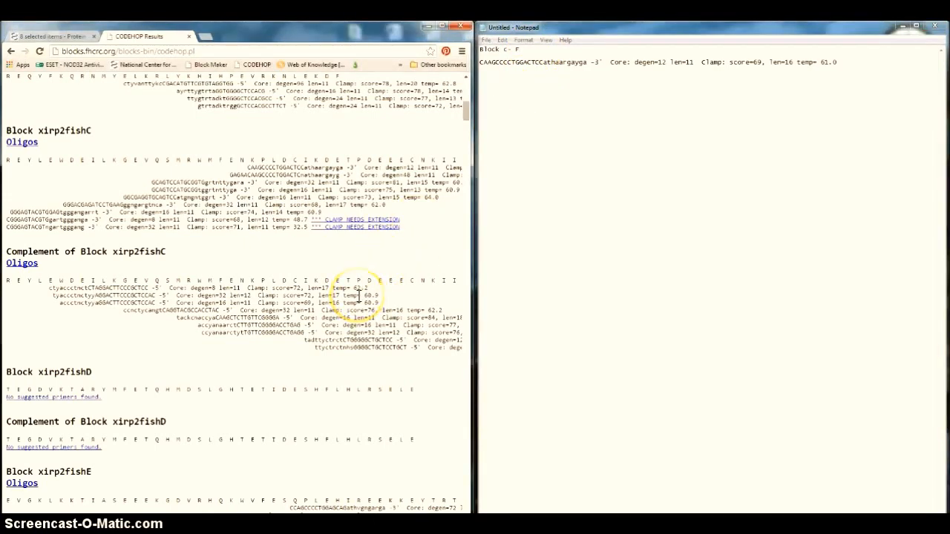
scroll(359, 296, "down", 12)
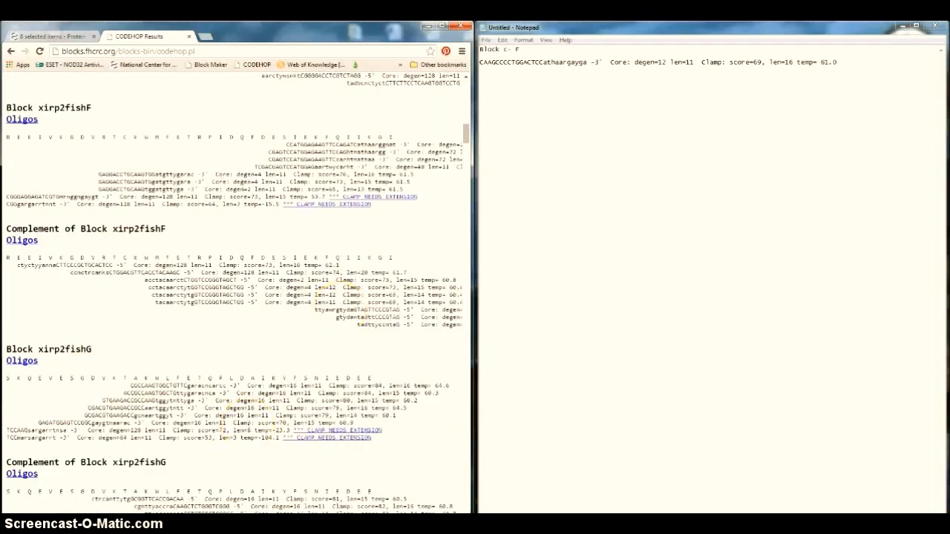
left_click(521, 49)
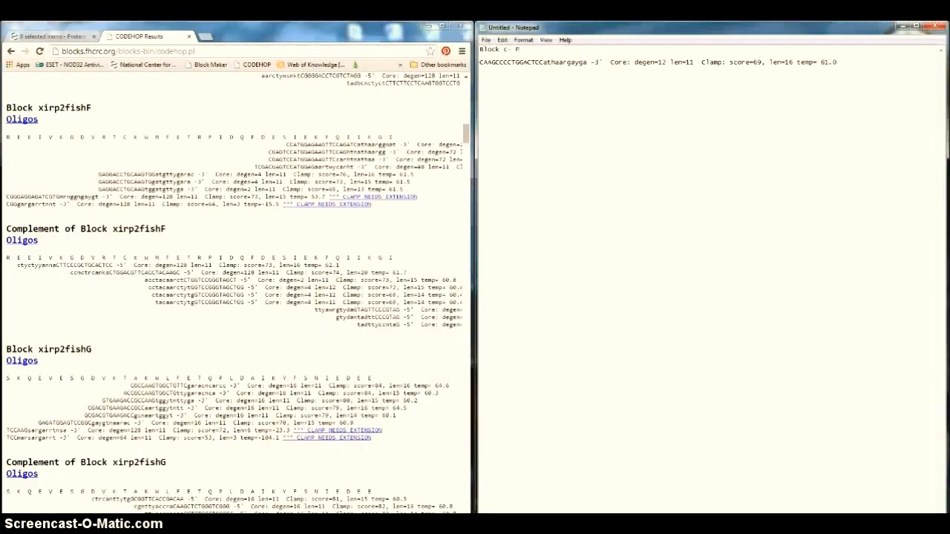
left_click(379, 524)
left_click(378, 524)
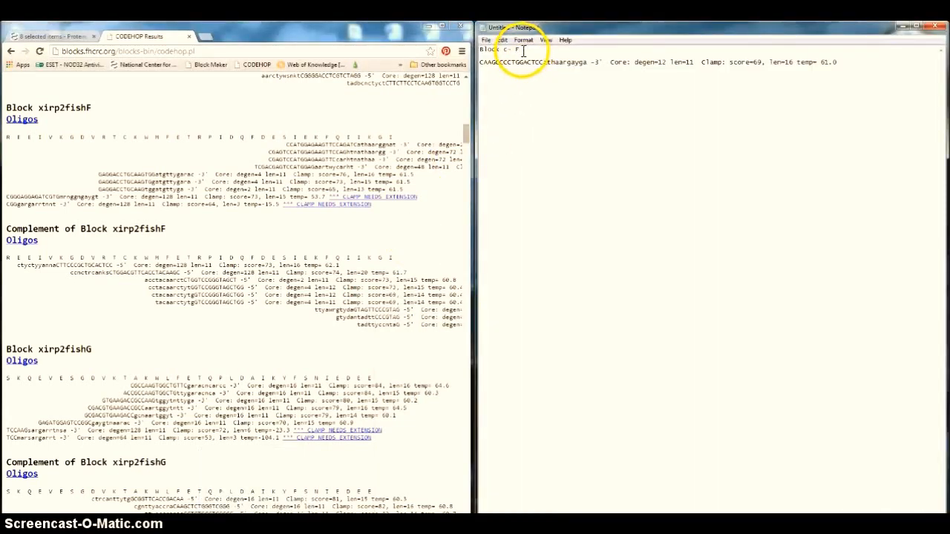
right_click(436, 524)
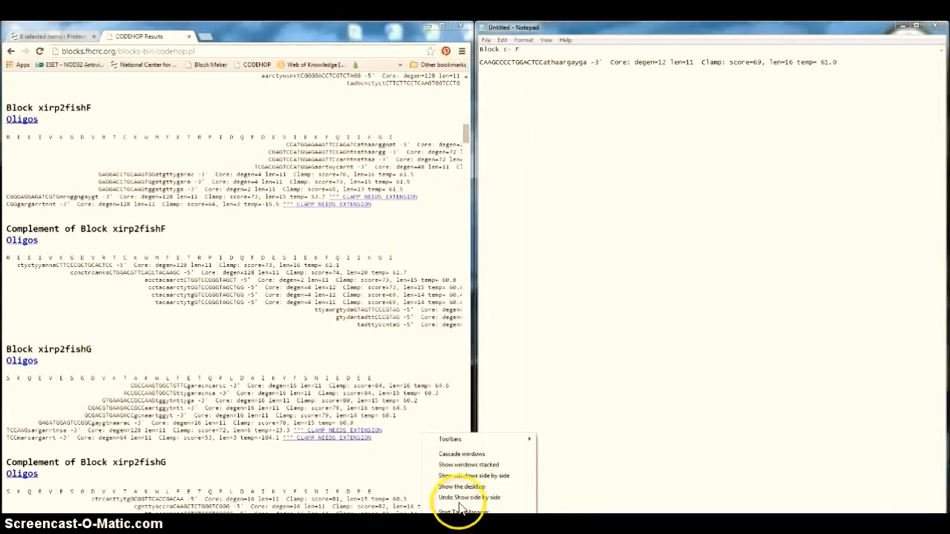
left_click(462, 488)
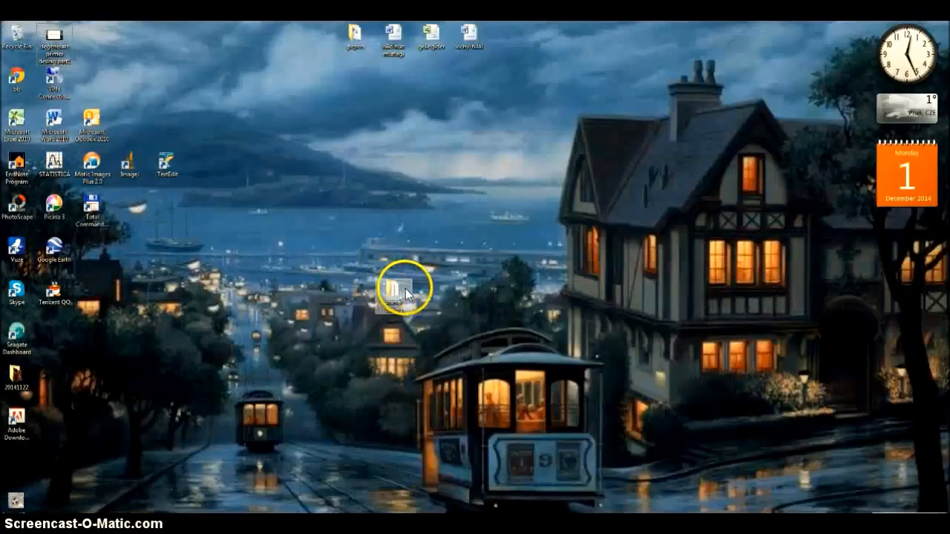
double_click(395, 293)
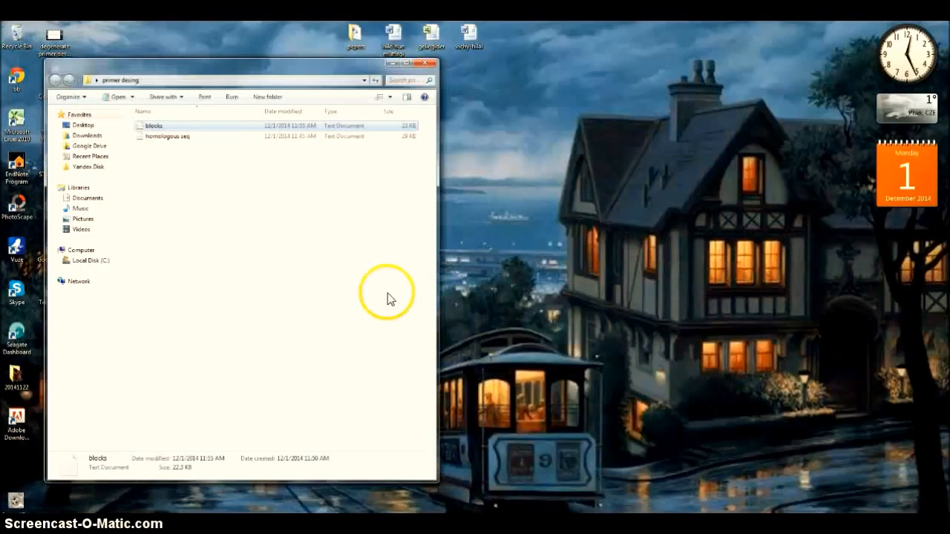
double_click(158, 126)
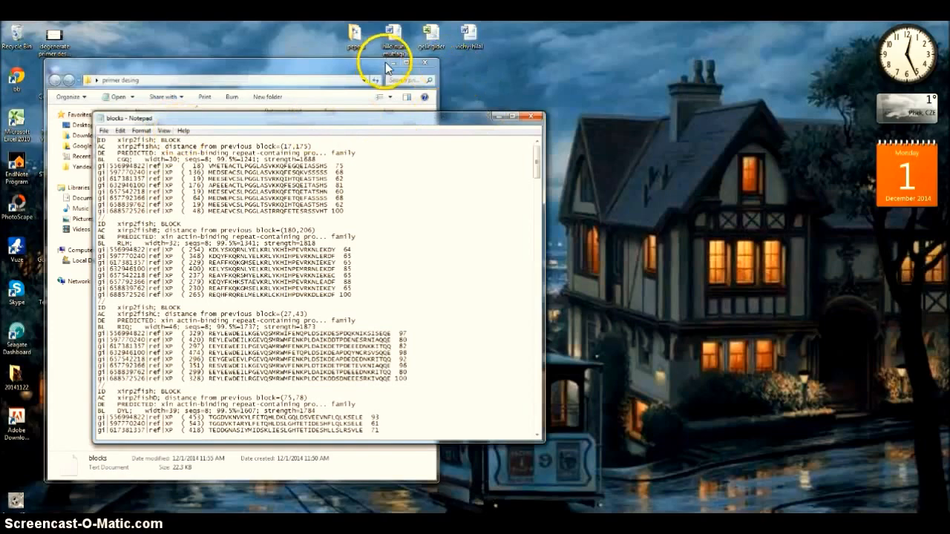
left_click(389, 65)
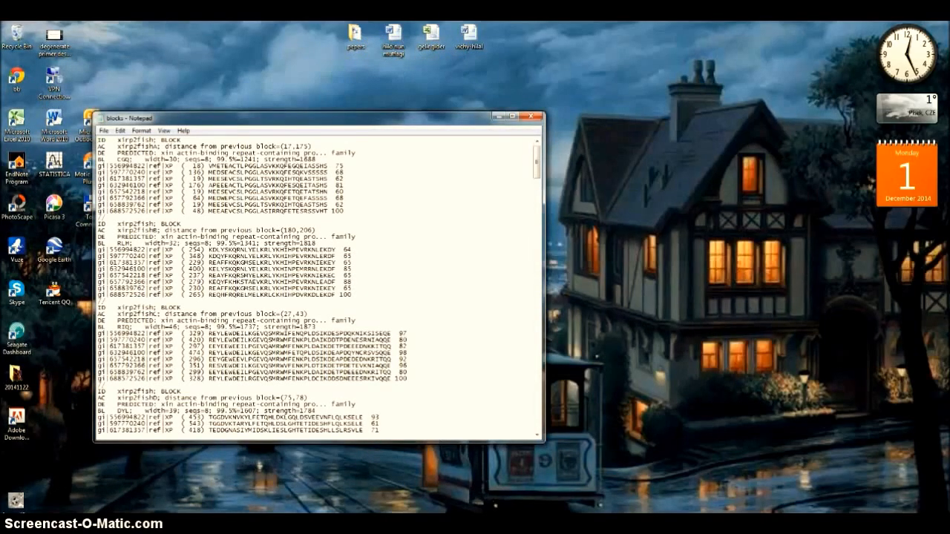
Step: Bring back the CODEHOP results and the primer notes, and place the blocks file window over the empty part of the notes
left_click(218, 507)
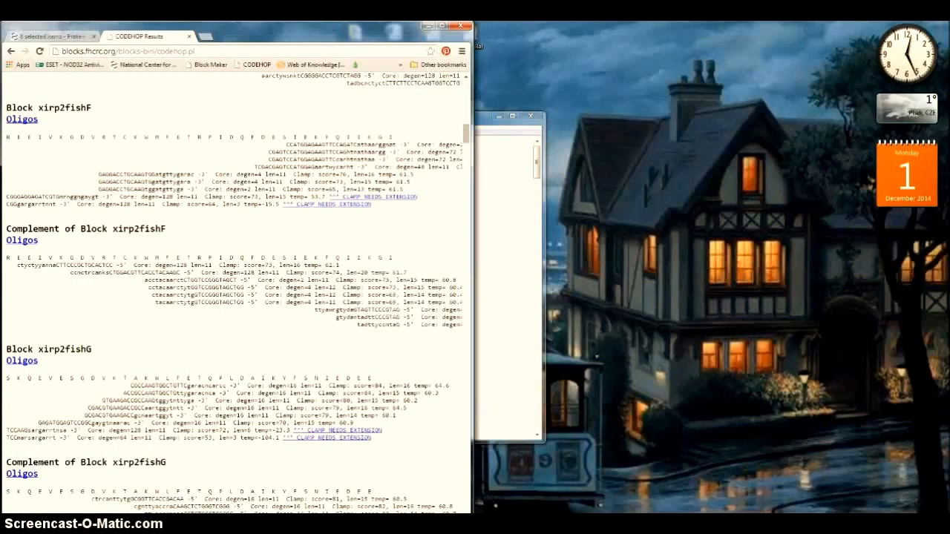
left_click(321, 507)
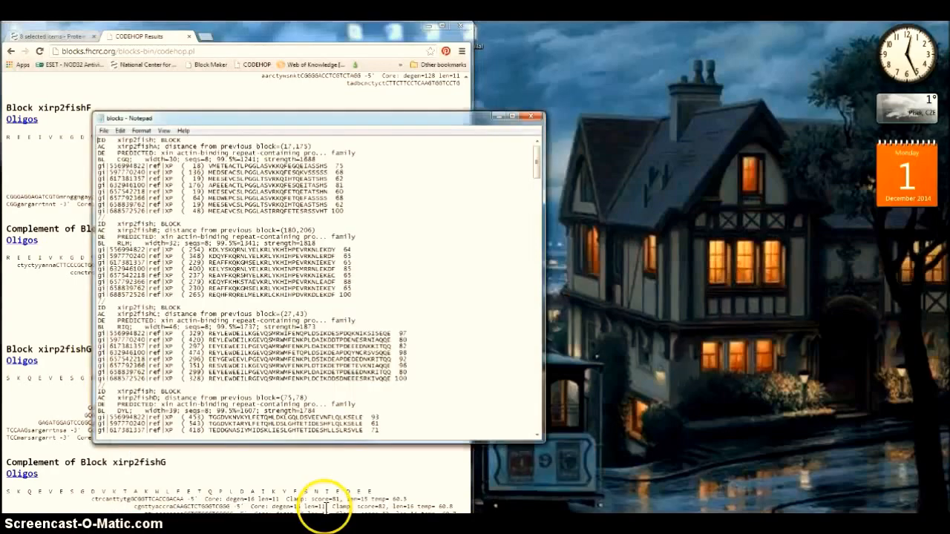
left_click(239, 498)
left_click_drag(414, 121, 732, 158)
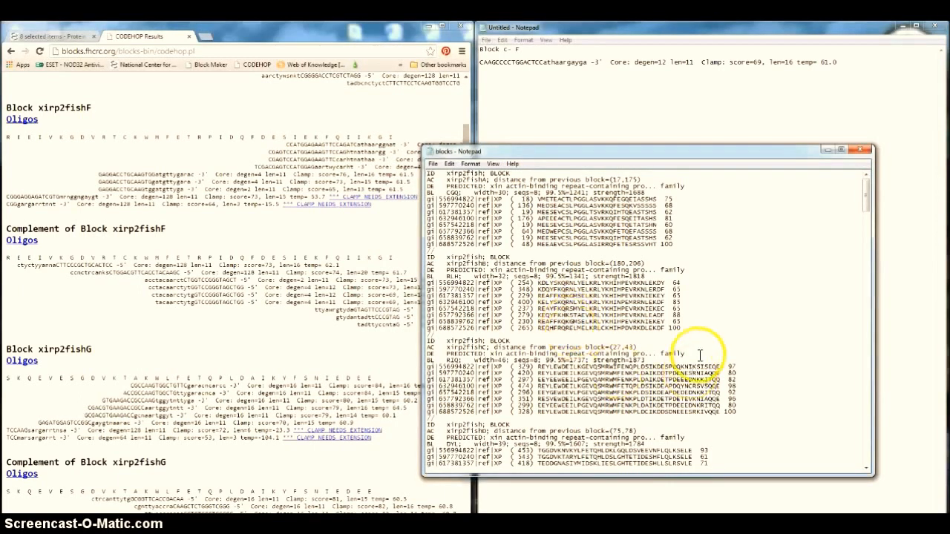
Step: Examine the sequence start positions in the blocks file from xirp2fishC through xirp2fishL, and return to the first blocks
scroll(869, 223, "down", 3)
scroll(868, 233, "down", 13)
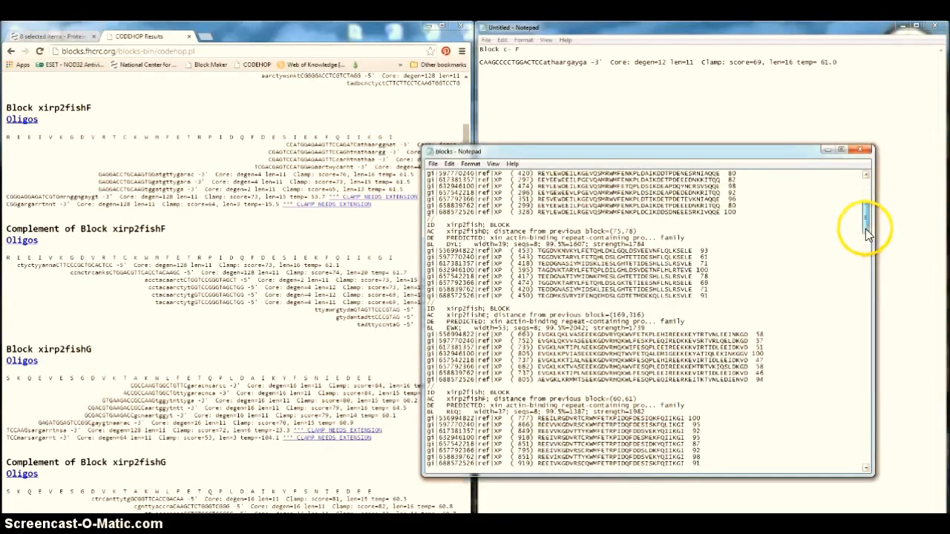
scroll(868, 249, "down", 5)
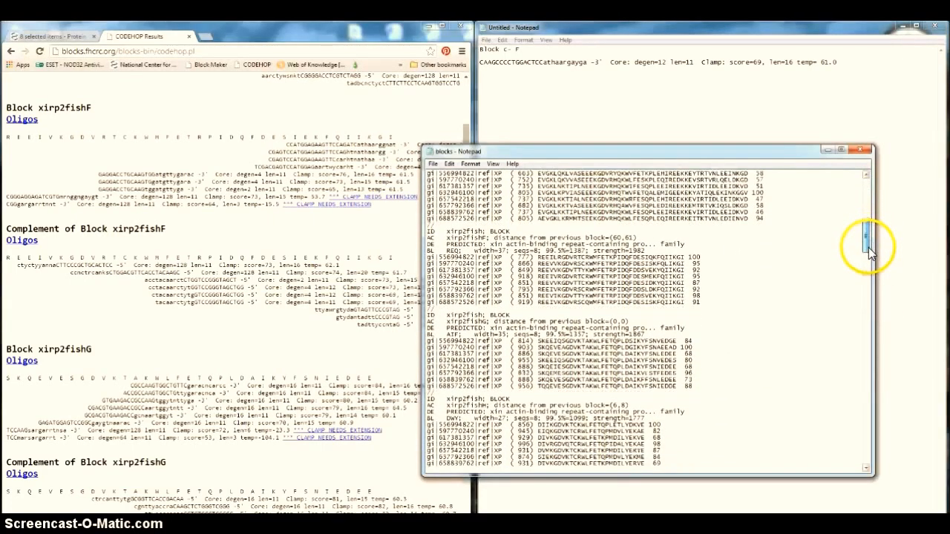
left_click_drag(869, 257, 869, 268)
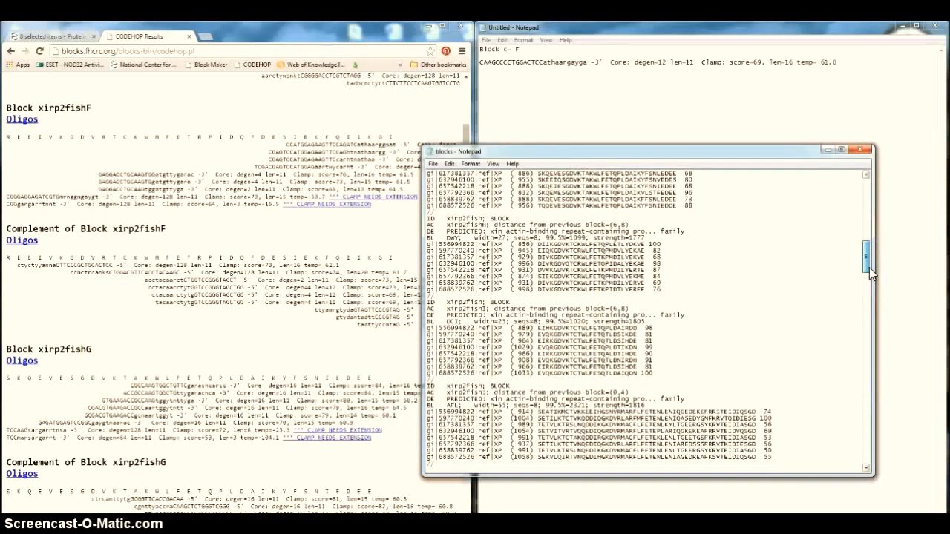
left_click_drag(869, 267, 869, 286)
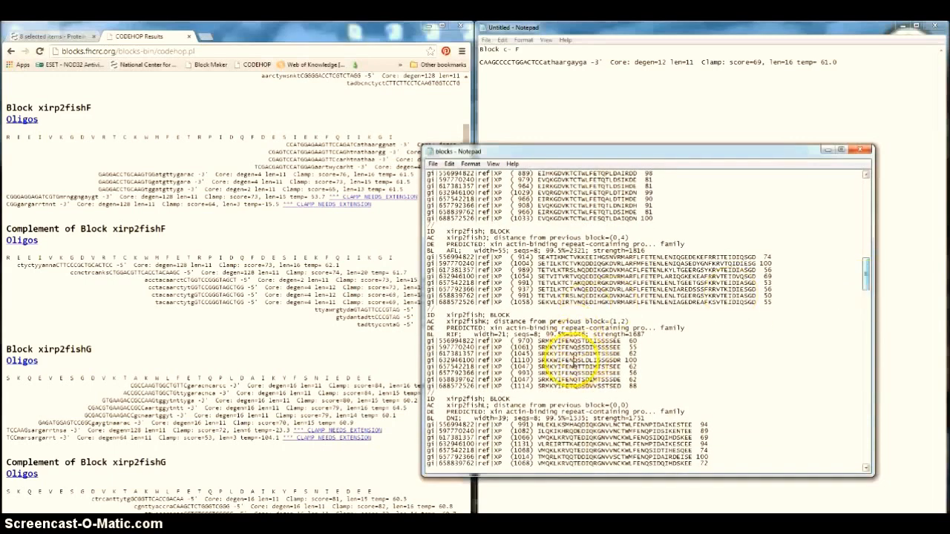
scroll(562, 361, "up", 3)
scroll(558, 355, "up", 8)
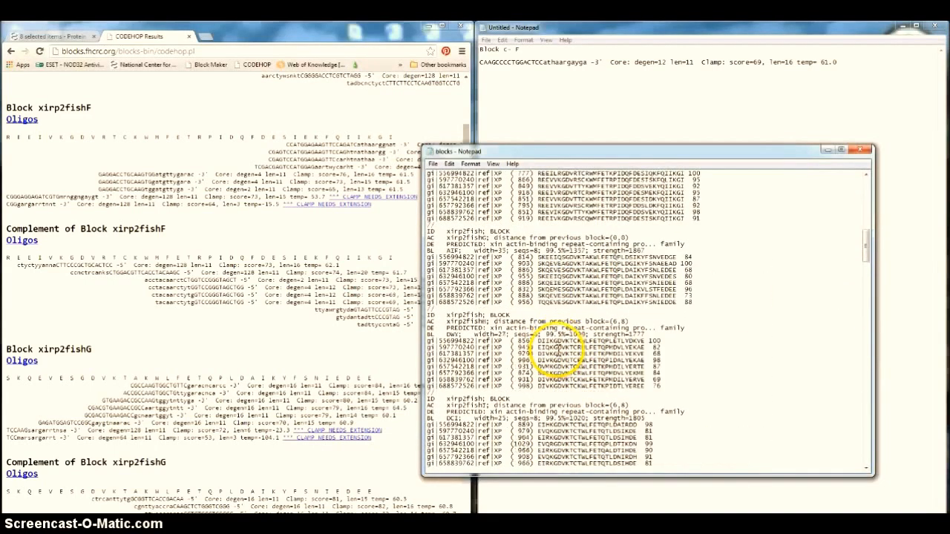
scroll(559, 351, "up", 15)
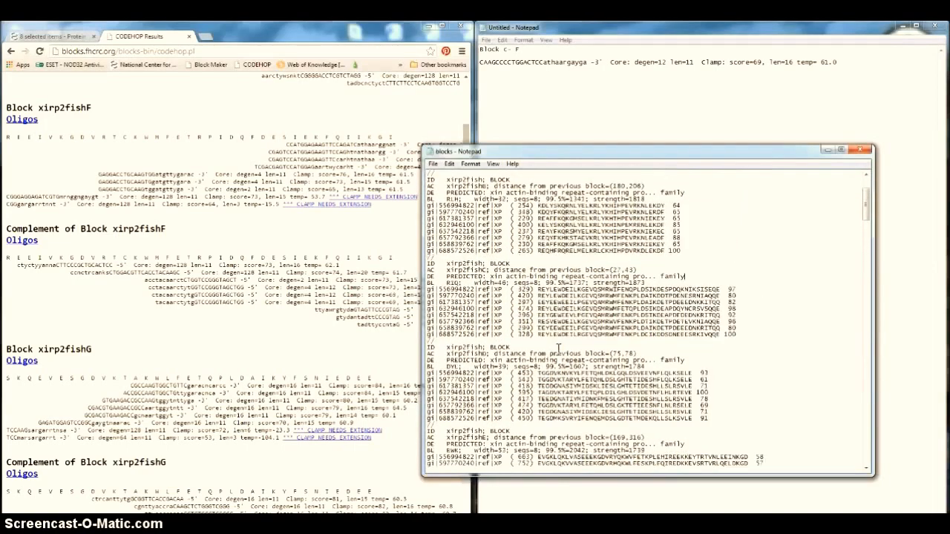
Step: Go back to the primers suggested for block xirp2fishC and its complement in the CODEHOP results
left_click(181, 181)
scroll(303, 241, "up", 7)
scroll(303, 242, "up", 6)
scroll(305, 245, "down", 5)
scroll(321, 256, "down", 3)
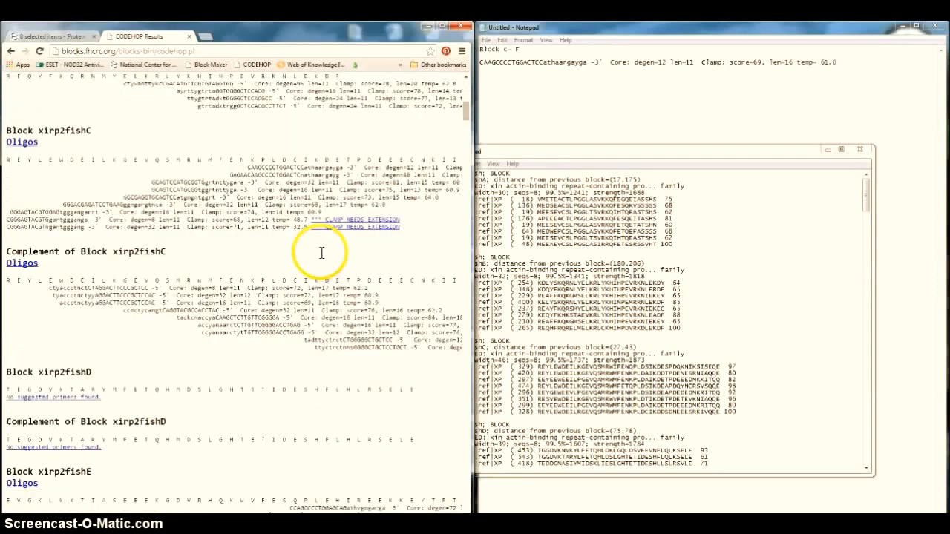
Step: Examine the first suggested primer for block xirp2fishC and where it lies from the start of the amino acid sequence
left_click(167, 253)
left_click(190, 254)
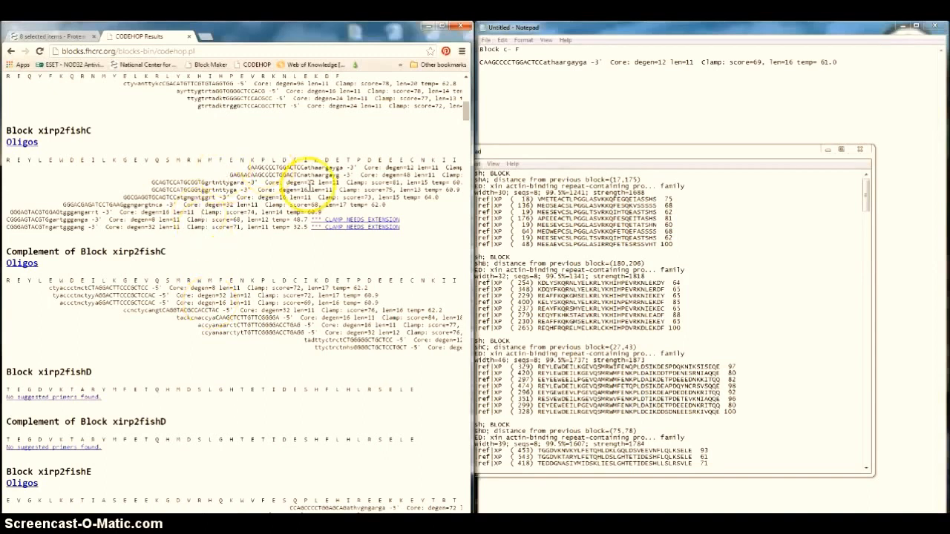
left_click_drag(248, 167, 279, 167)
left_click(247, 182)
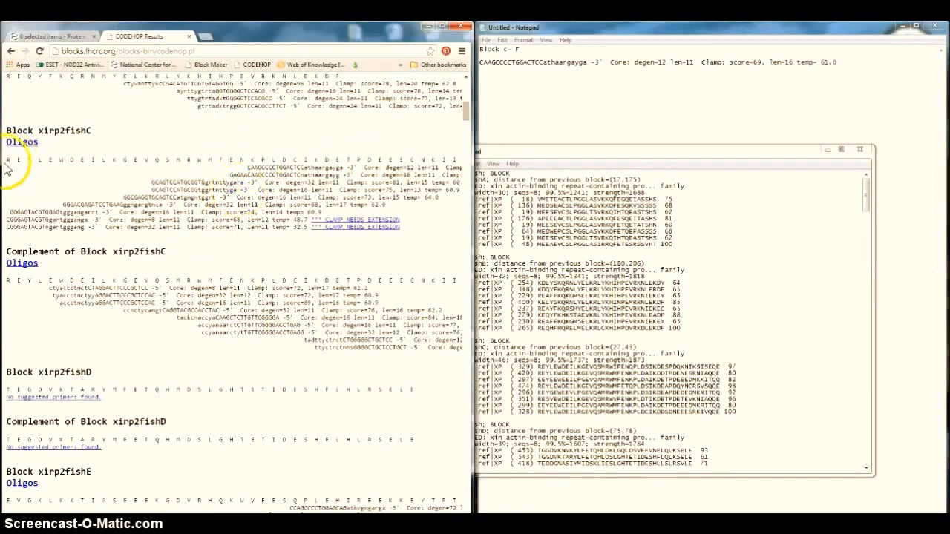
left_click_drag(27, 165, 34, 160)
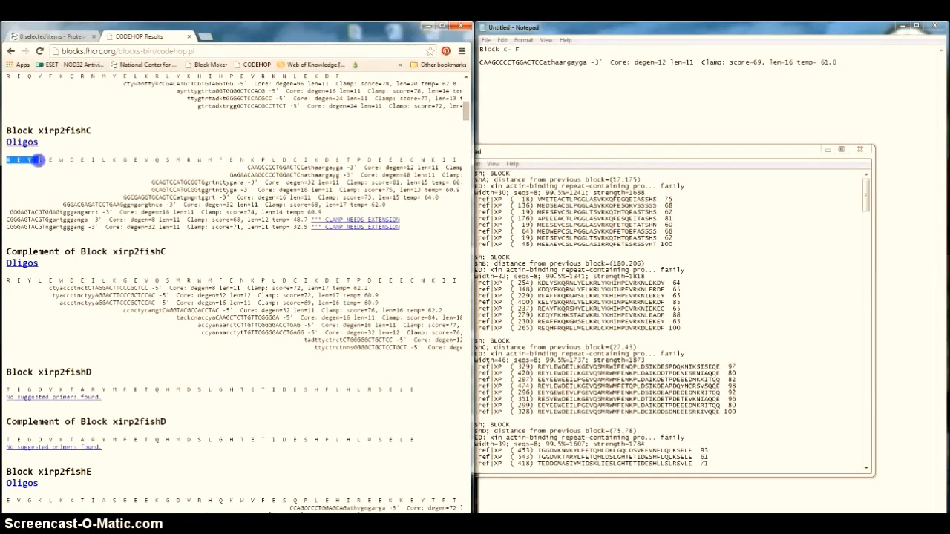
left_click_drag(69, 162, 102, 186)
left_click(119, 182)
Step: Find block xirp2fishC in the blocks file and highlight the amino acids of its first sequence
left_click(622, 256)
key("ctrl+v")
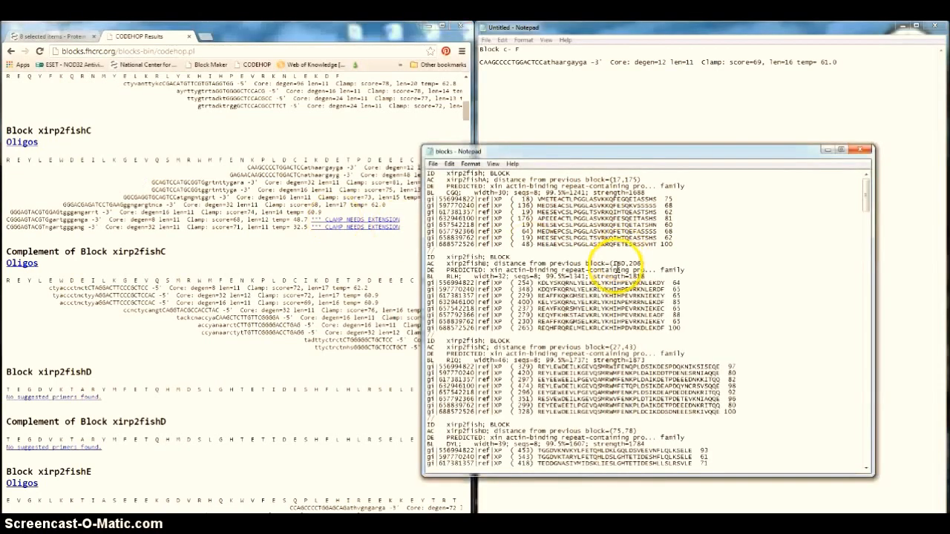
scroll(524, 281, "down", 2)
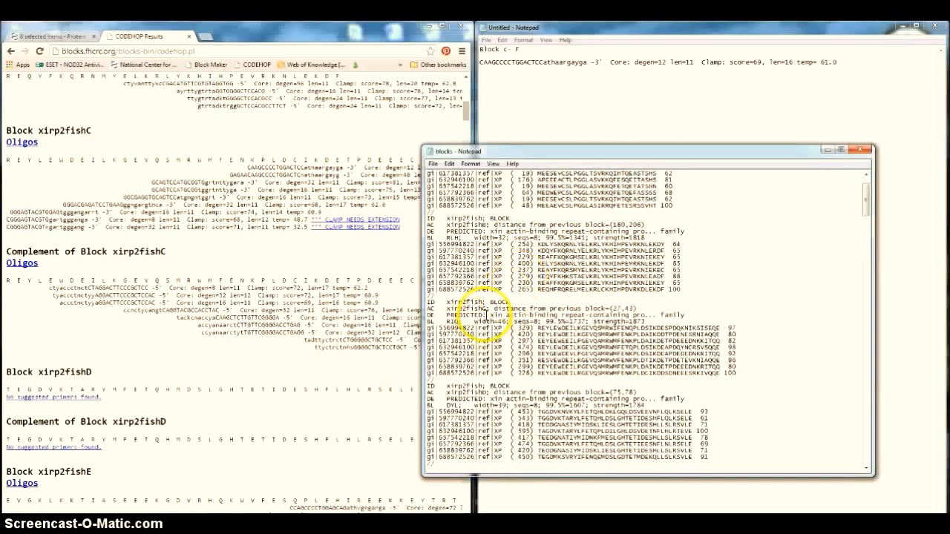
left_click_drag(481, 308, 486, 309)
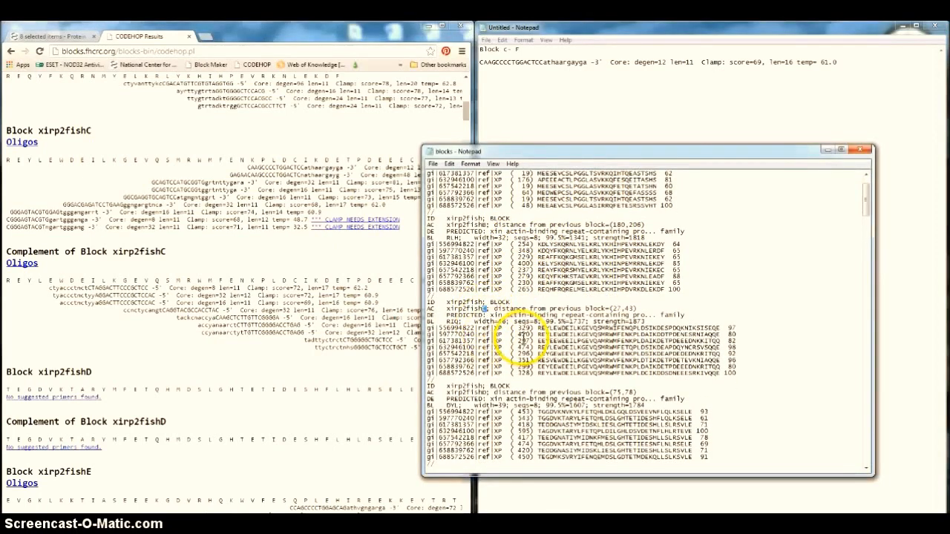
left_click_drag(537, 327, 719, 328)
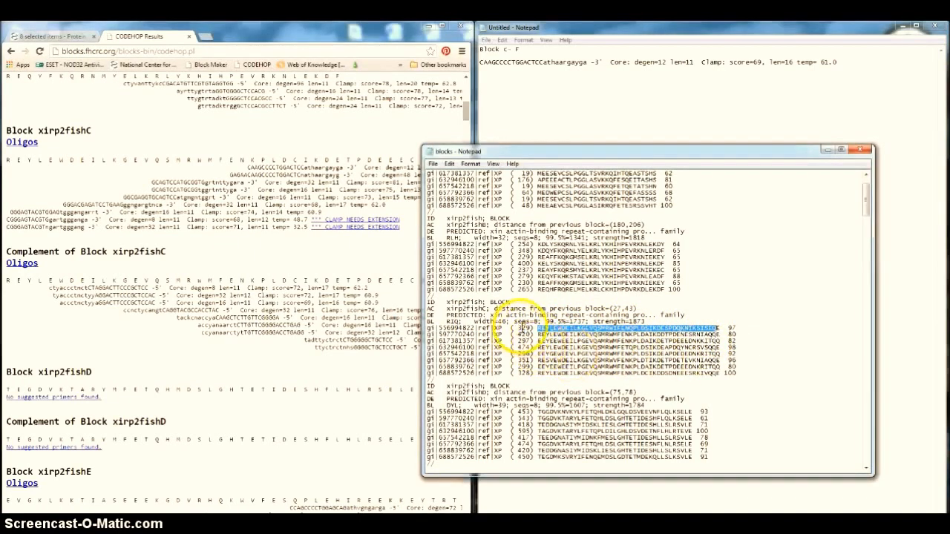
Step: Take the start position of the first xirp2fishC sequence and put "(329)" before the "Block c- F" heading in the notes
double_click(524, 328)
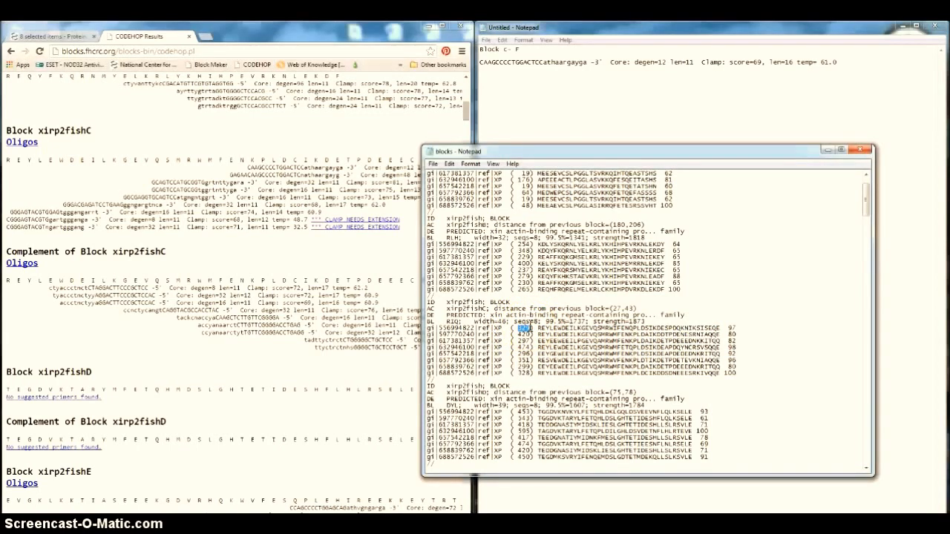
double_click(525, 329)
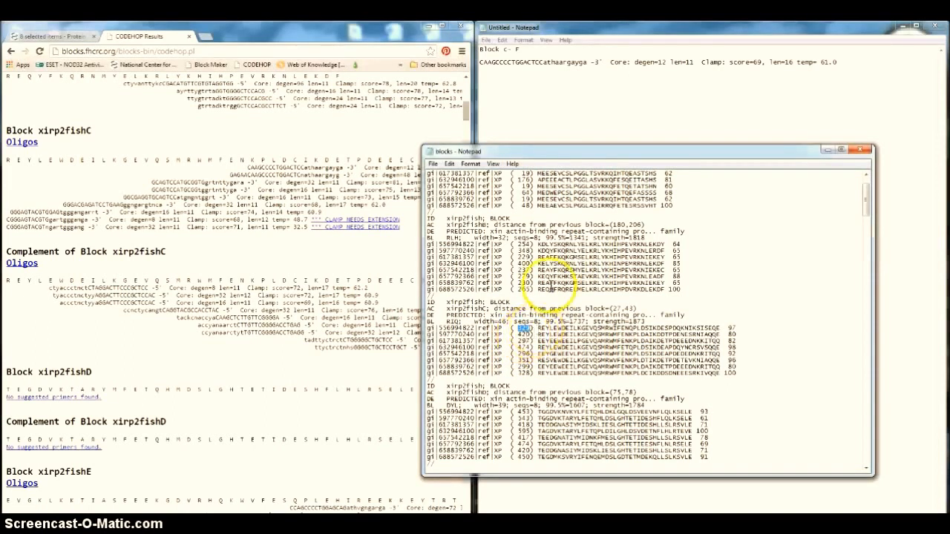
left_click(486, 65)
left_click(481, 49)
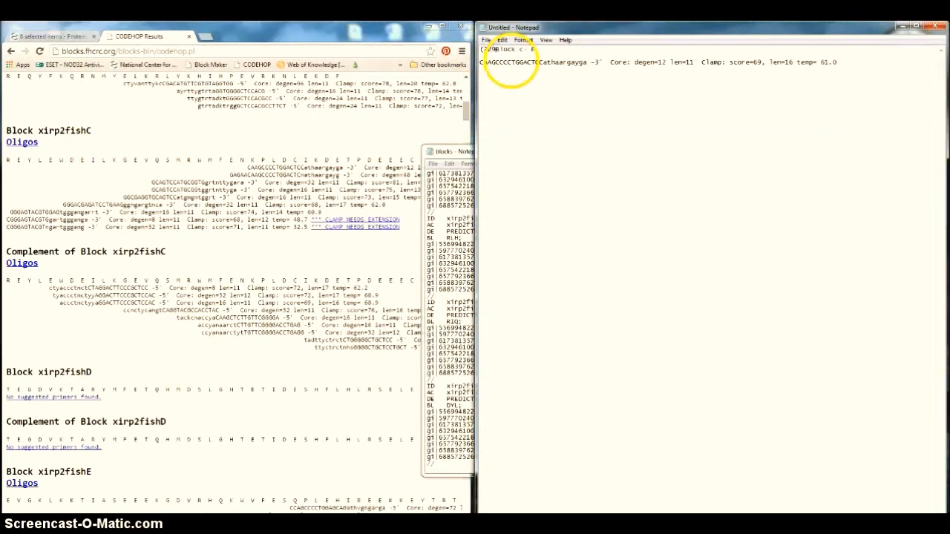
Step: Below the primer in the notes, add a line with an opening parenthesis and a line reading "product size: 1000 bp"
left_click(832, 66)
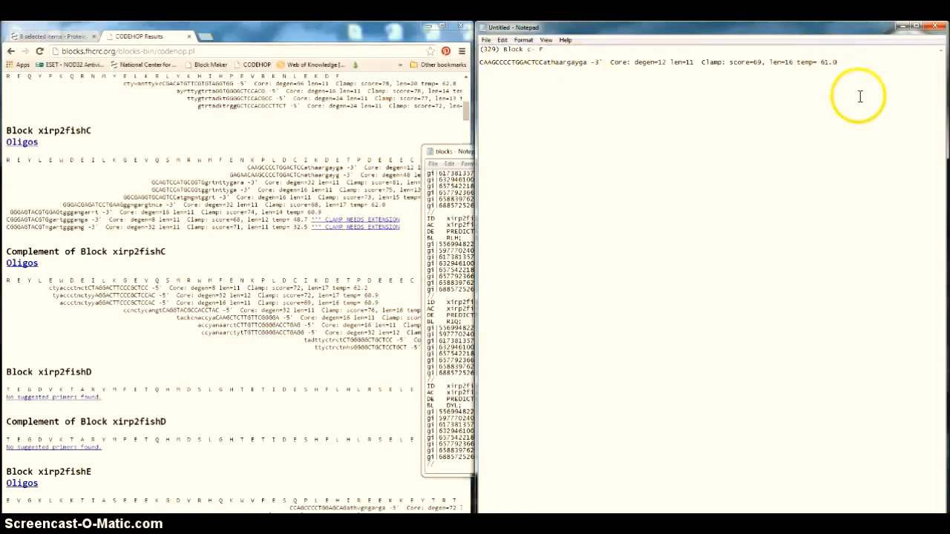
left_click(859, 95)
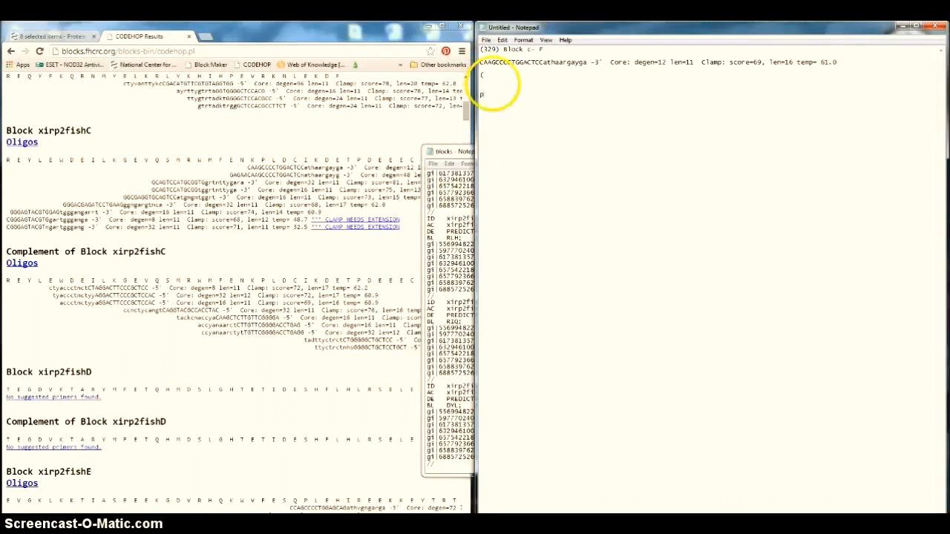
type("product size:1000 bp")
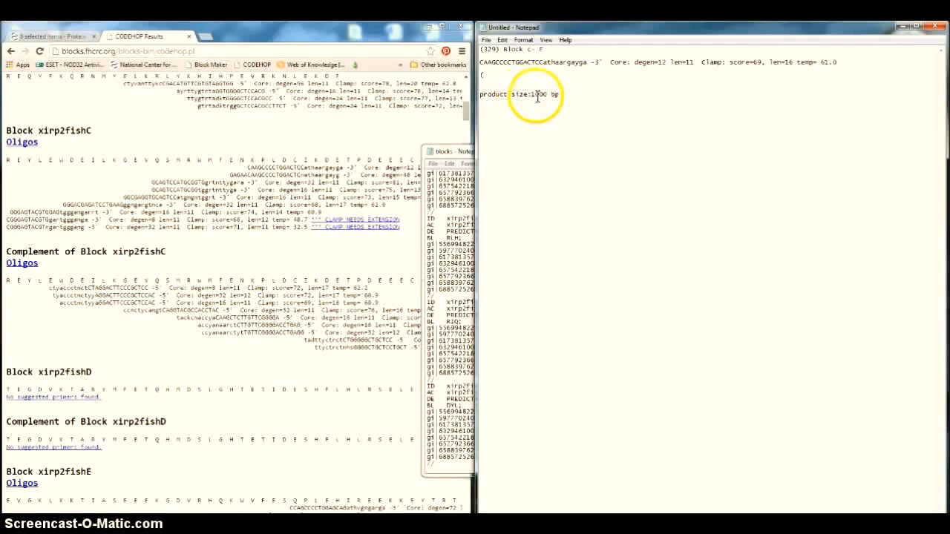
left_click(533, 94)
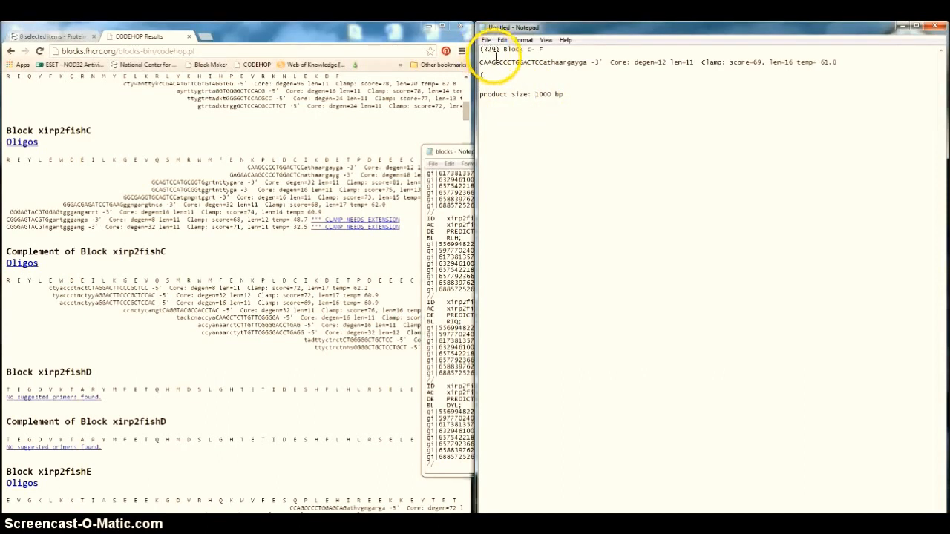
Step: Bring back the blocks file and examine the sequence start positions from block xirp2fishC onward, through blocks xirp2fishT and xirp2fishU
left_click(315, 250)
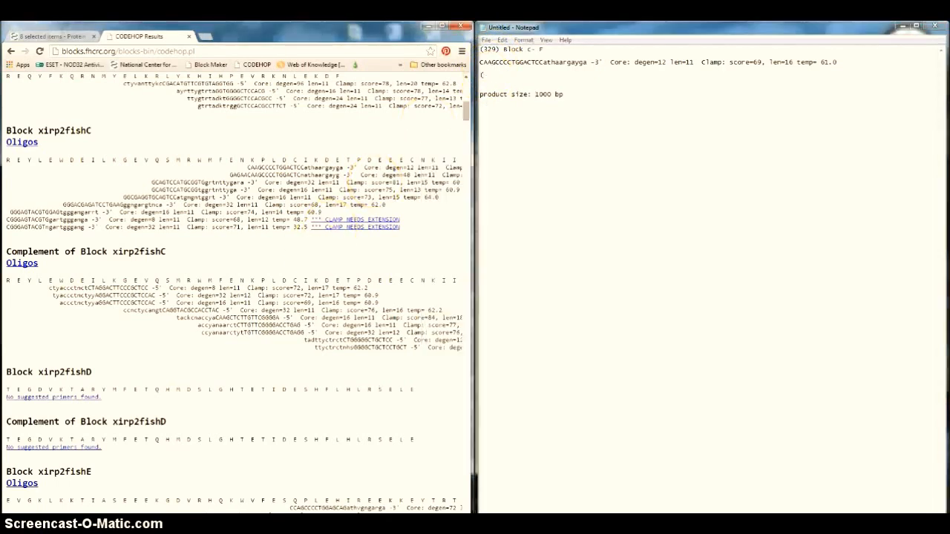
mouse_move(316, 526)
left_click(314, 492)
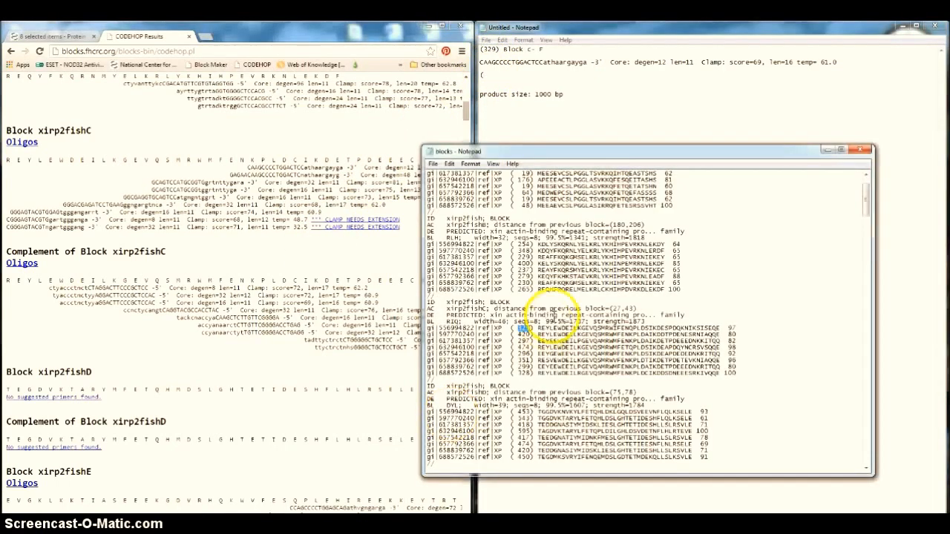
scroll(580, 341, "down", 20)
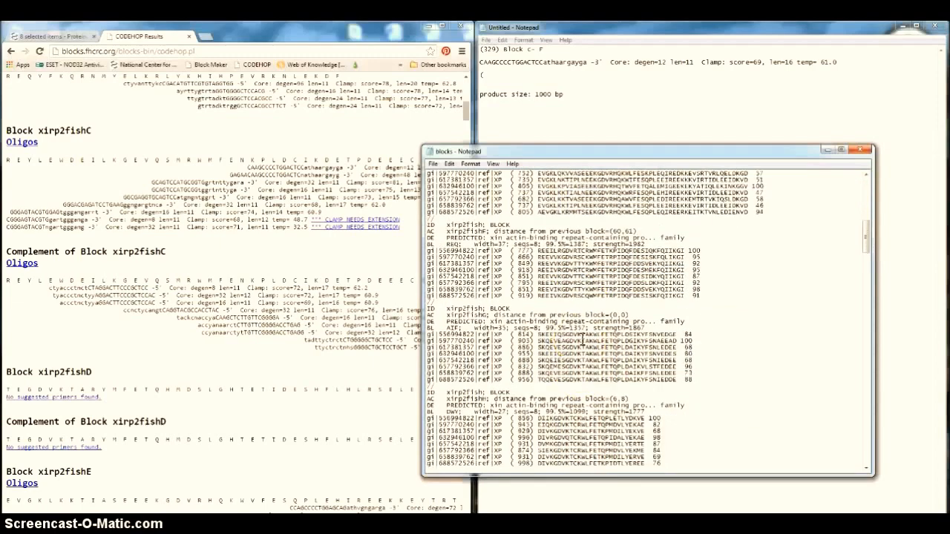
scroll(582, 340, "down", 10)
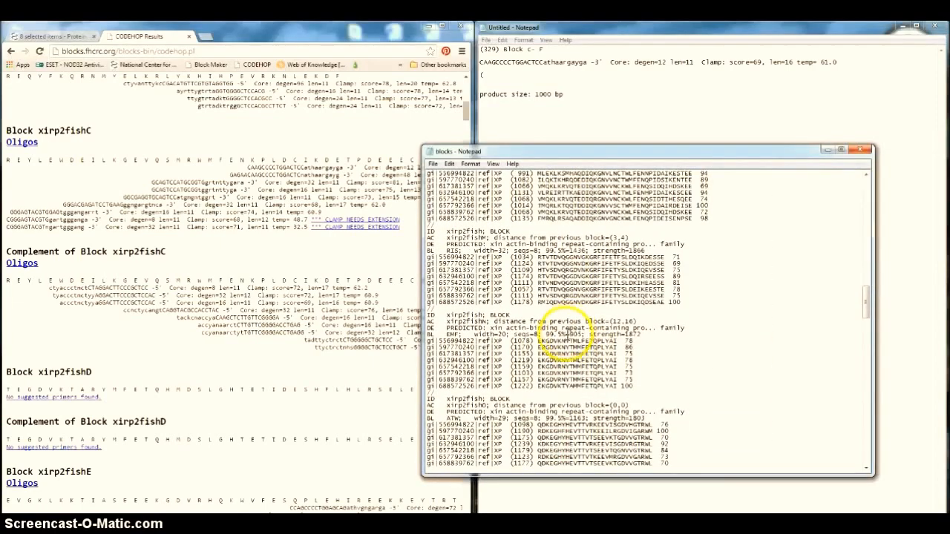
scroll(579, 340, "down", 10)
scroll(577, 341, "down", 6)
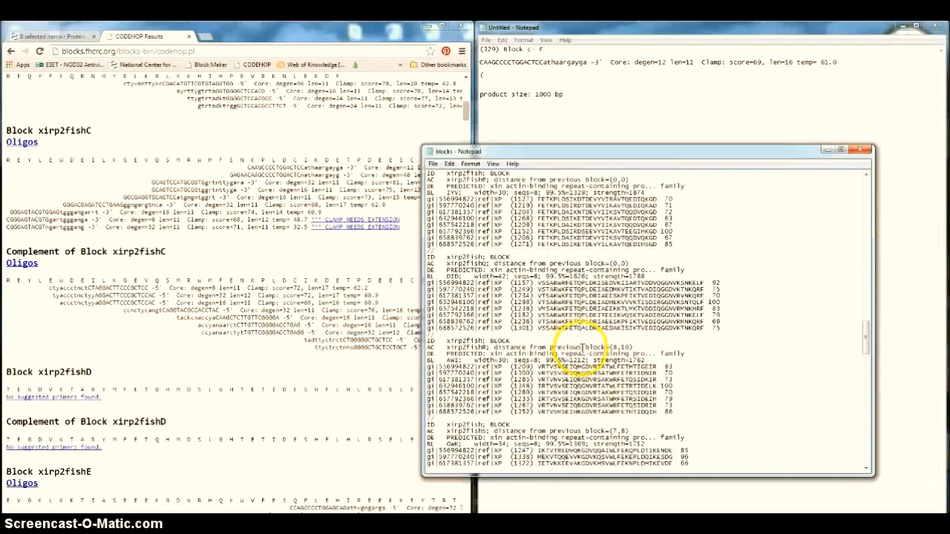
scroll(544, 363, "down", 4)
scroll(544, 363, "down", 4)
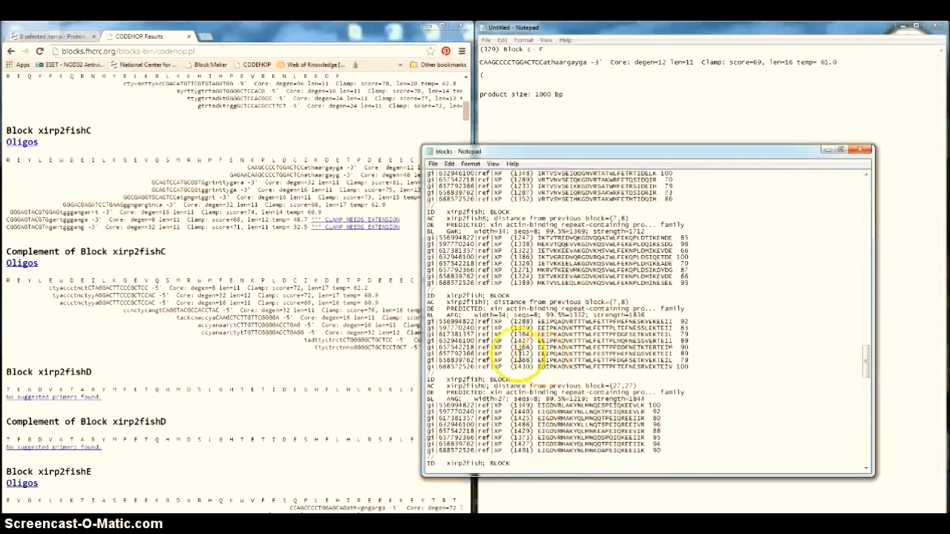
scroll(553, 378, "down", 3)
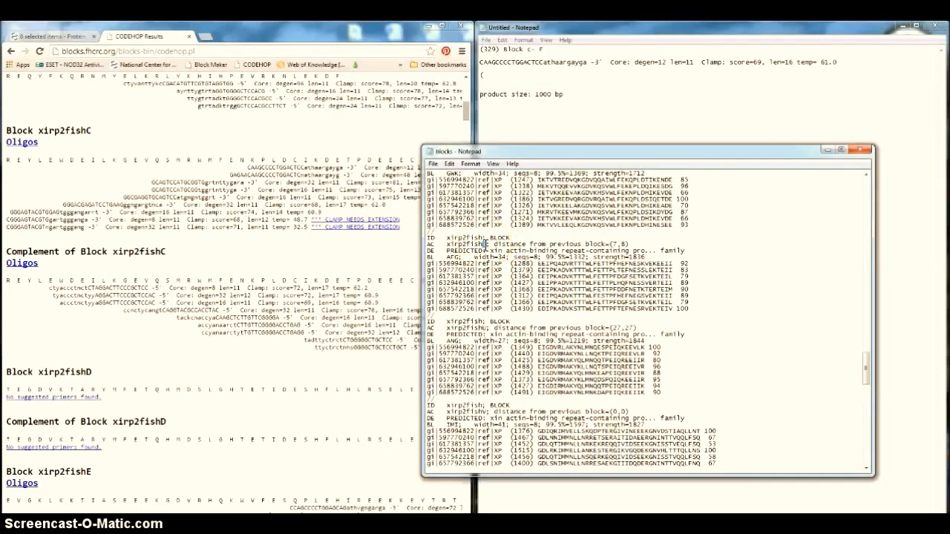
left_click_drag(486, 243, 503, 264)
left_click(487, 327)
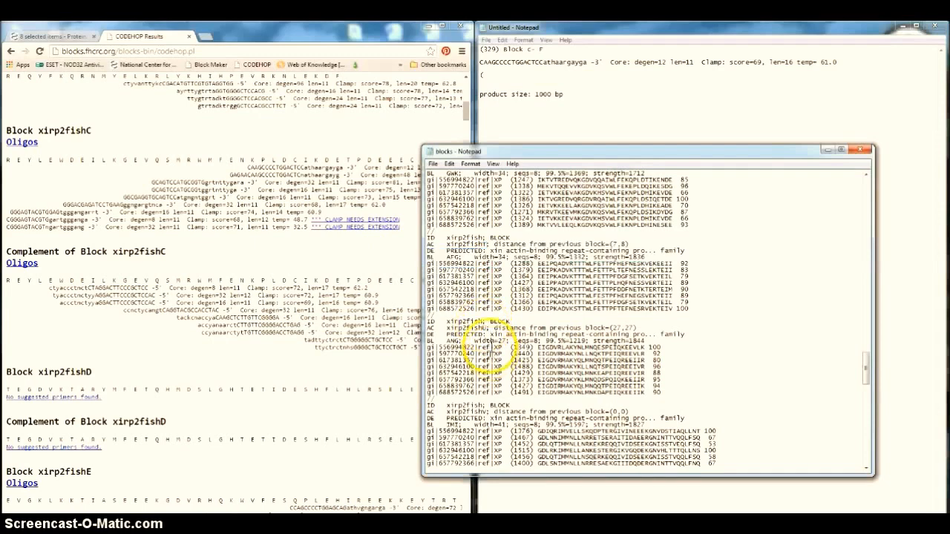
Step: Find block xirp2fishT and its complement in the CODEHOP results and highlight the block's amino acid sequence
left_click(378, 322)
scroll(276, 373, "down", 5)
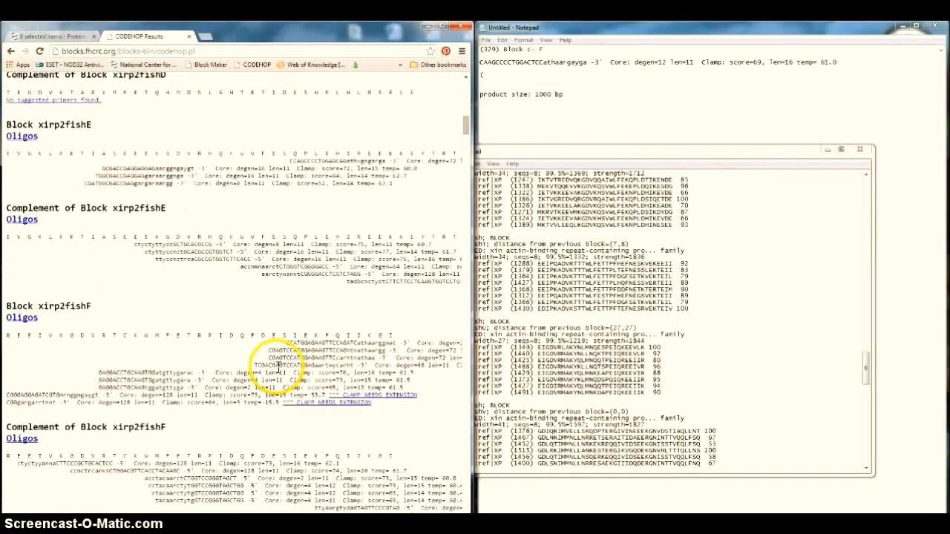
scroll(278, 368, "down", 2)
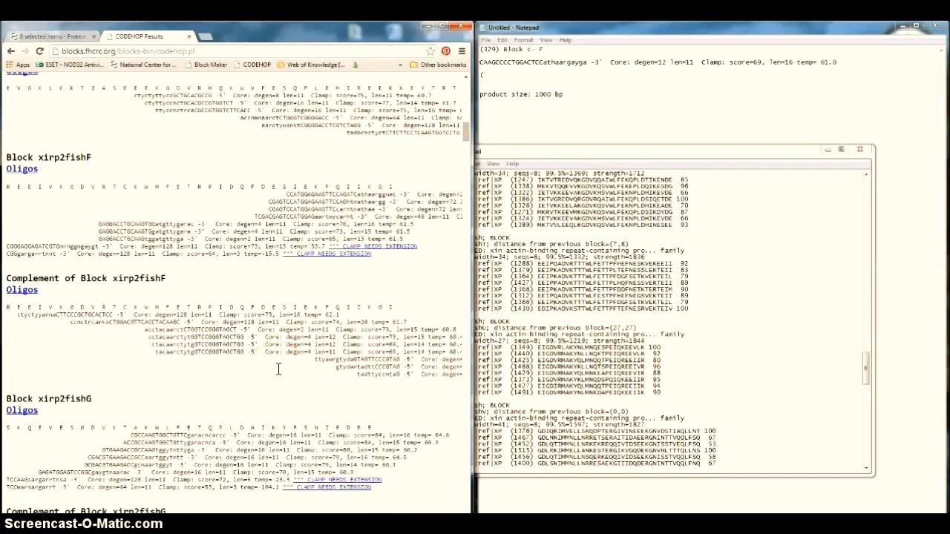
scroll(279, 368, "down", 20)
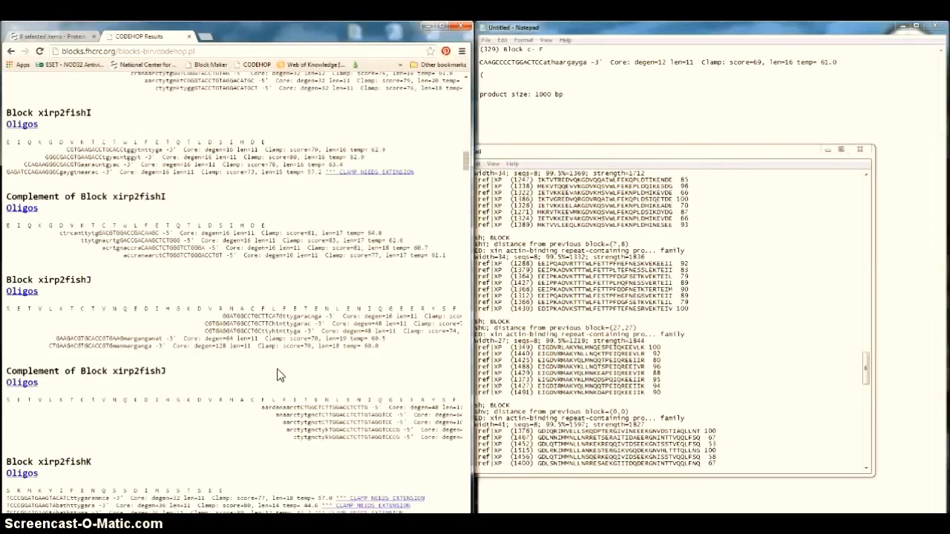
scroll(279, 368, "down", 6)
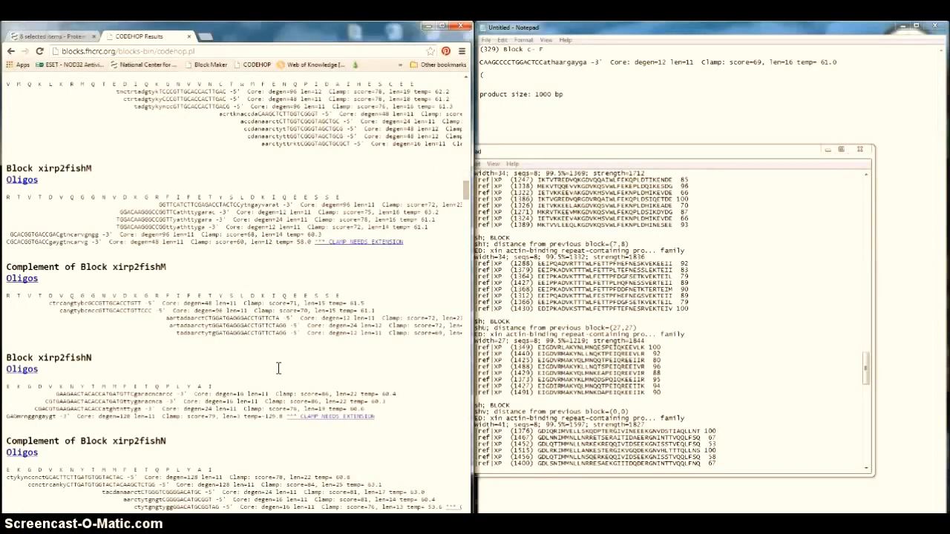
scroll(279, 373, "down", 3)
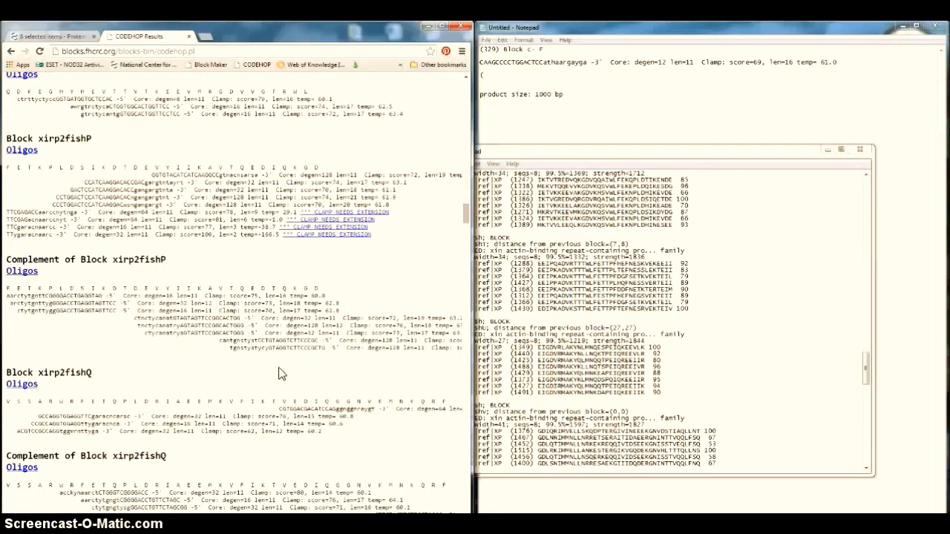
scroll(279, 372, "up", 8)
scroll(281, 369, "down", 9)
scroll(283, 369, "down", 5)
scroll(282, 363, "down", 2)
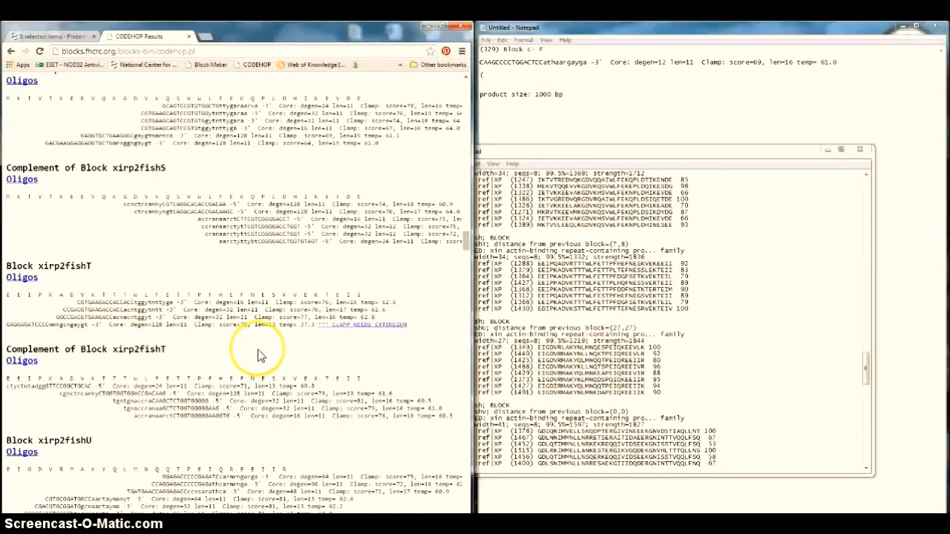
scroll(258, 356, "down", 1)
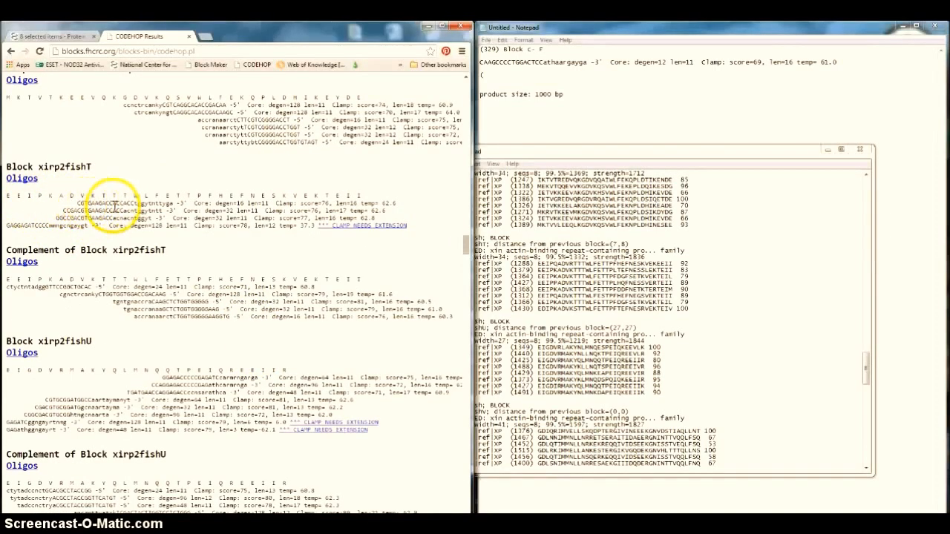
left_click_drag(6, 196, 364, 193)
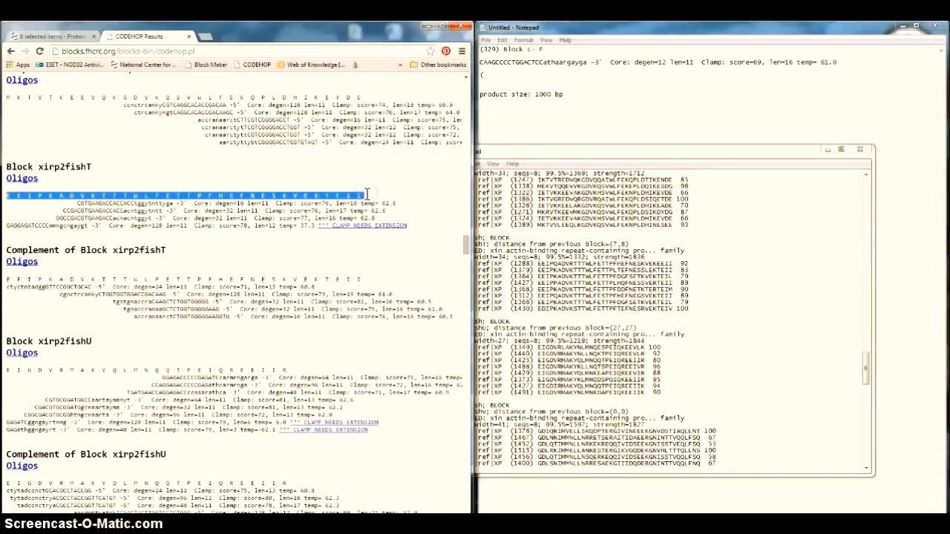
Step: Move the blocks file window up over the notes and check the first sequences of blocks xirp2fishU and xirp2fishT
left_click(578, 362)
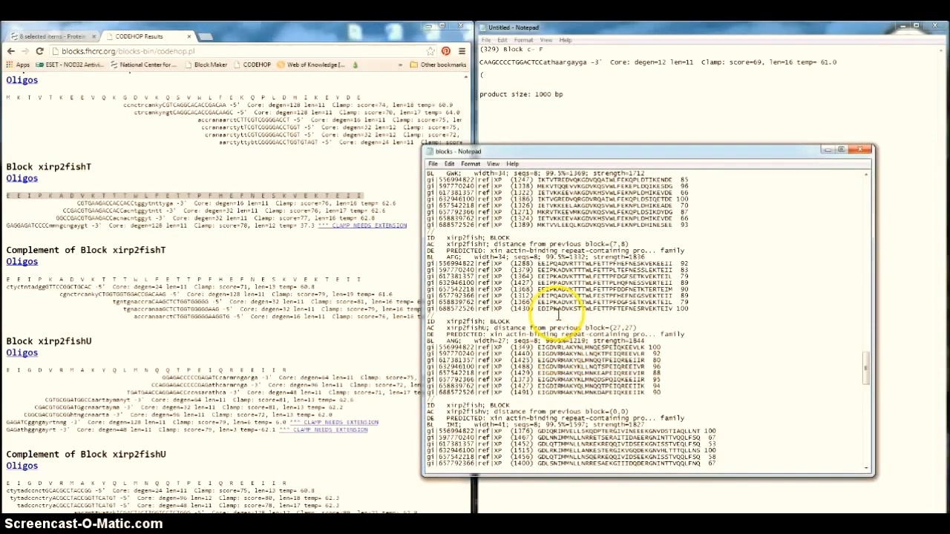
left_click_drag(552, 153, 579, 118)
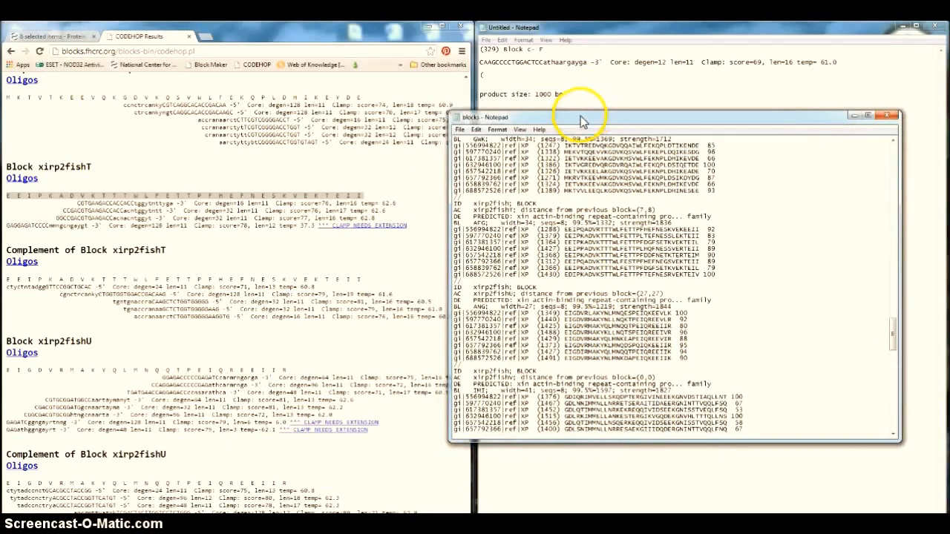
left_click_drag(564, 313, 586, 313)
left_click(585, 314)
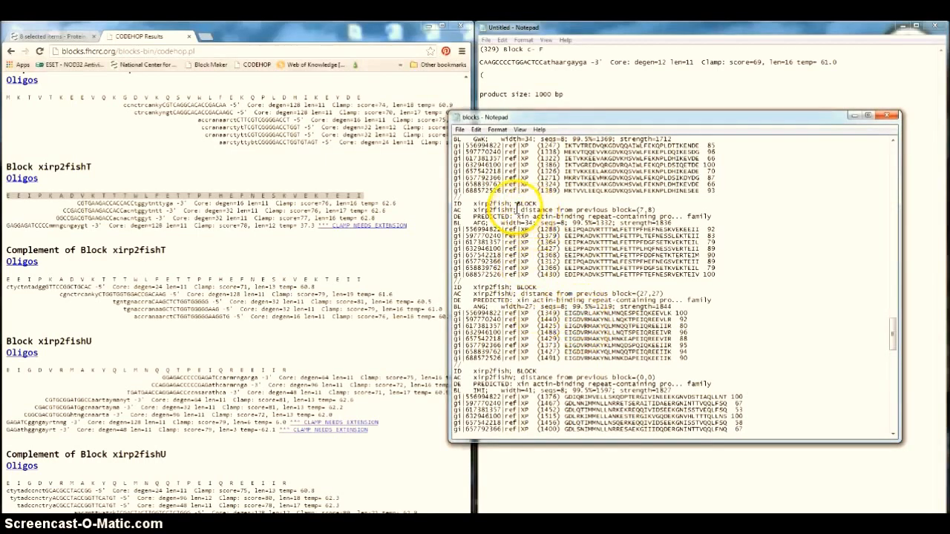
left_click_drag(565, 229, 701, 230)
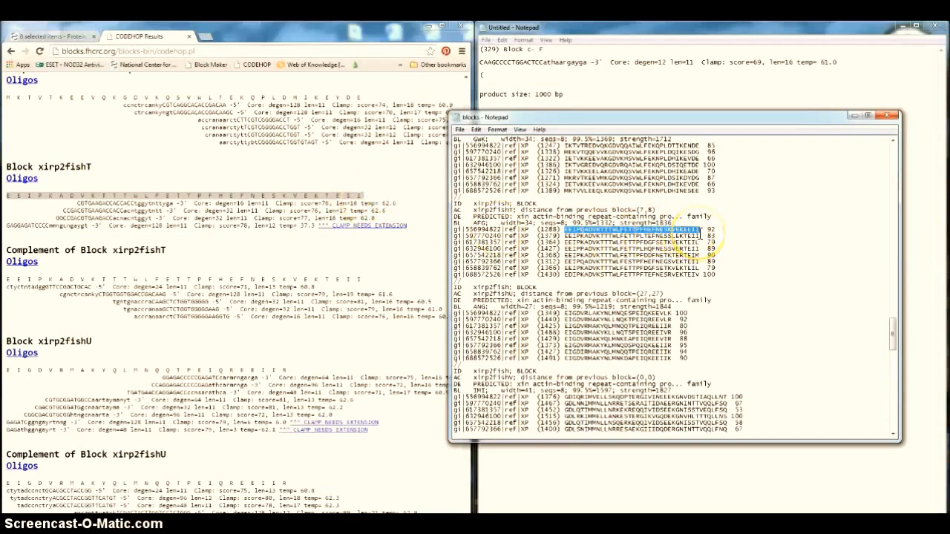
left_click(624, 259)
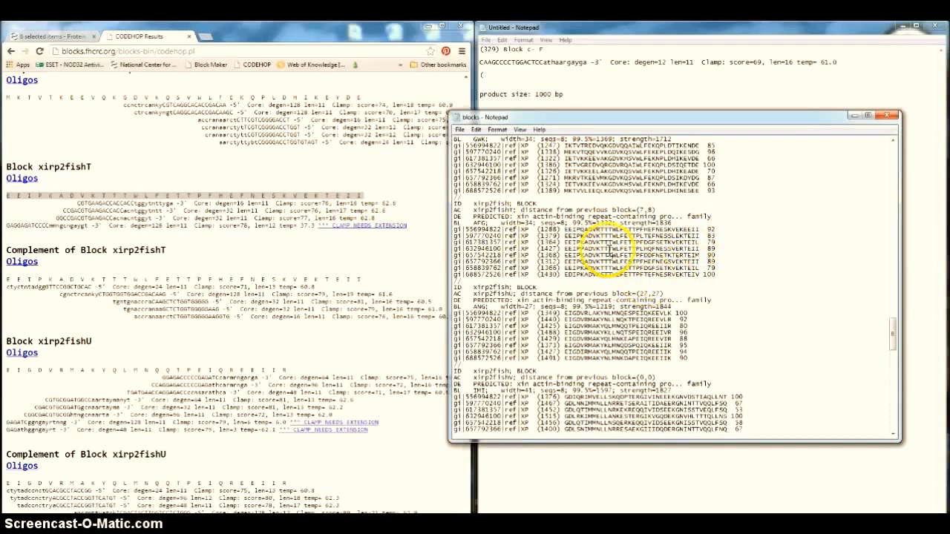
Step: Copy the start position 1288 from the first sequence of block xirp2fishT into the notes after the opening parenthesis
double_click(712, 231)
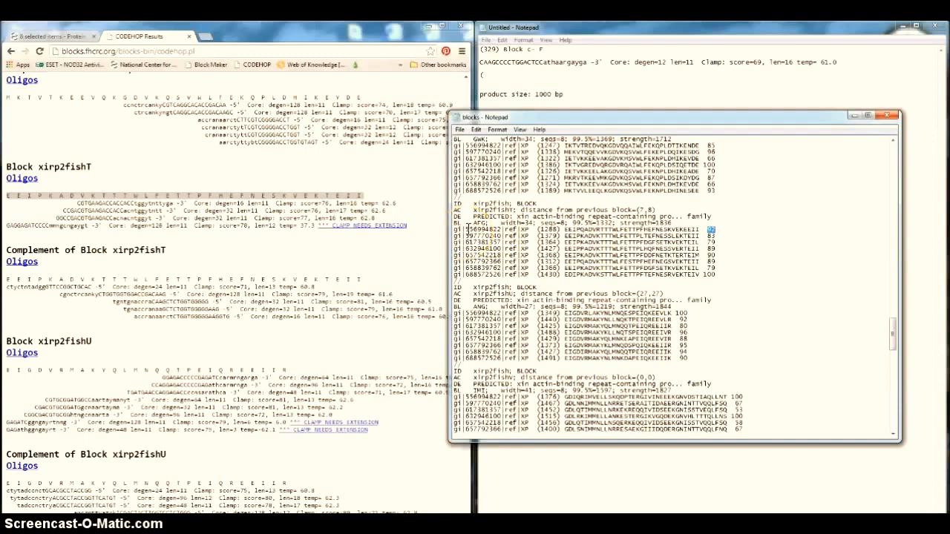
left_click_drag(467, 230, 528, 230)
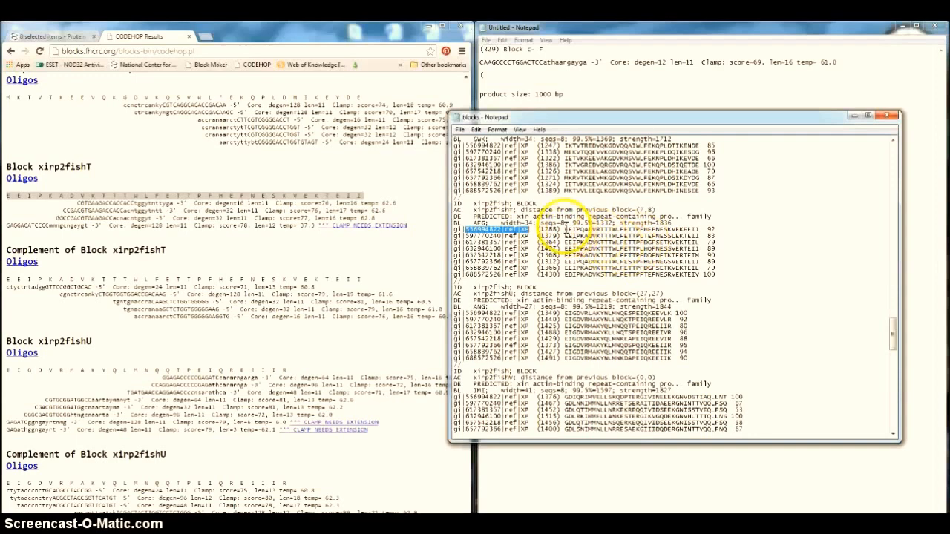
left_click_drag(558, 232, 541, 230)
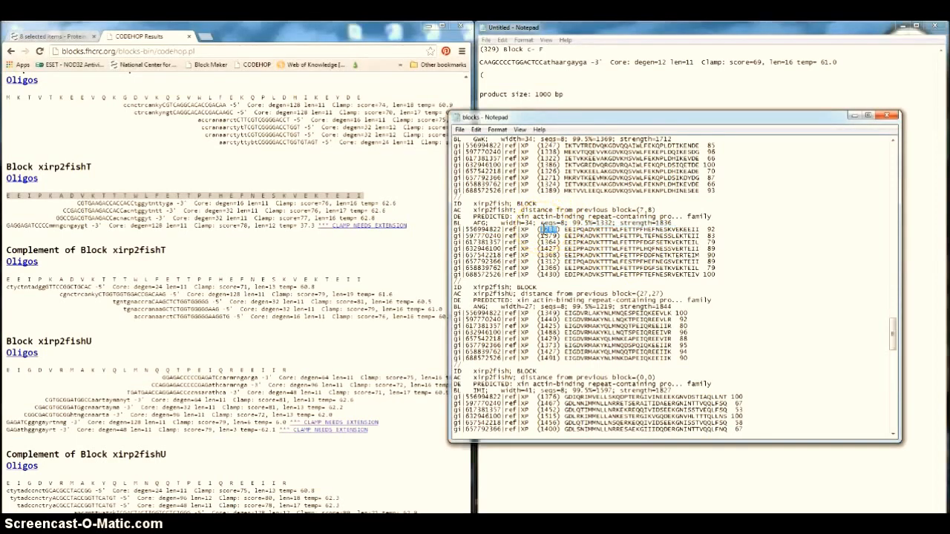
right_click(546, 231)
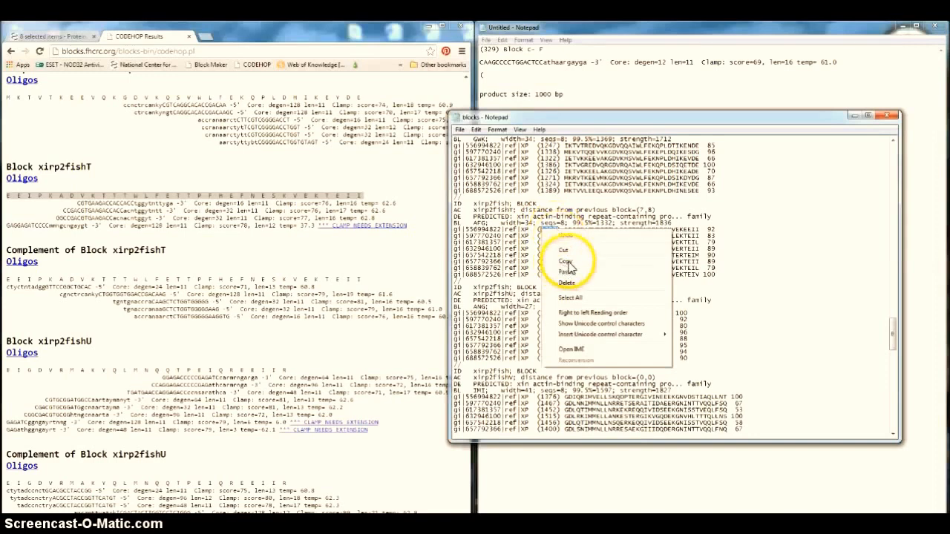
left_click(566, 261)
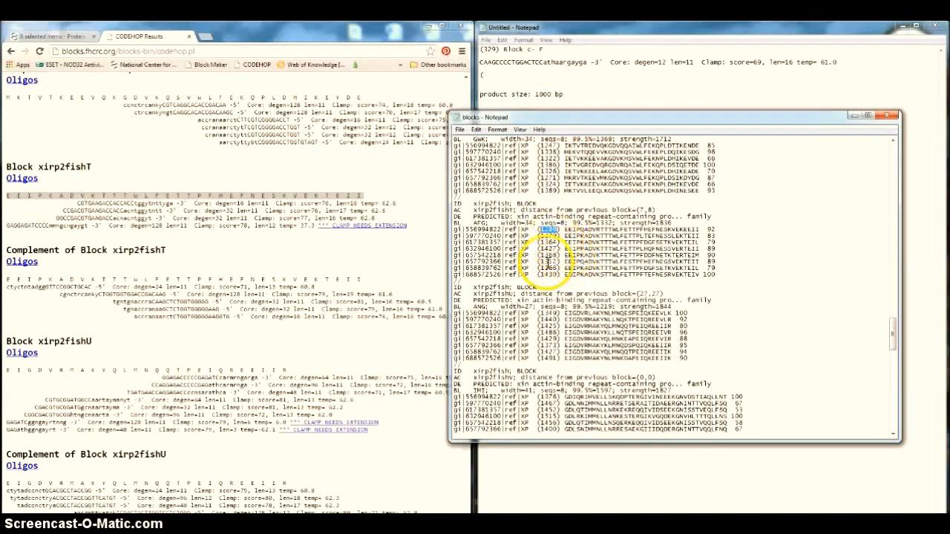
left_click_drag(537, 236, 560, 236)
right_click(564, 236)
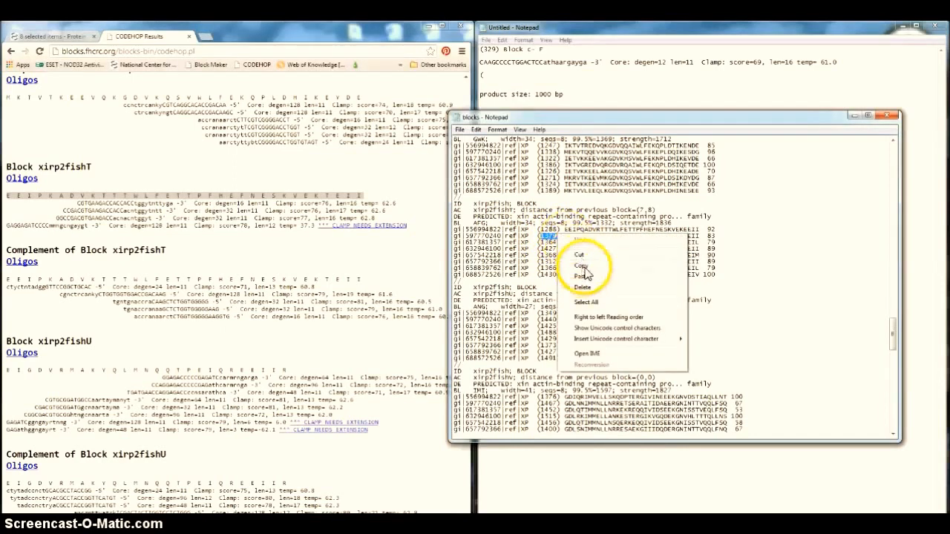
left_click(499, 75)
right_click(499, 75)
left_click(524, 119)
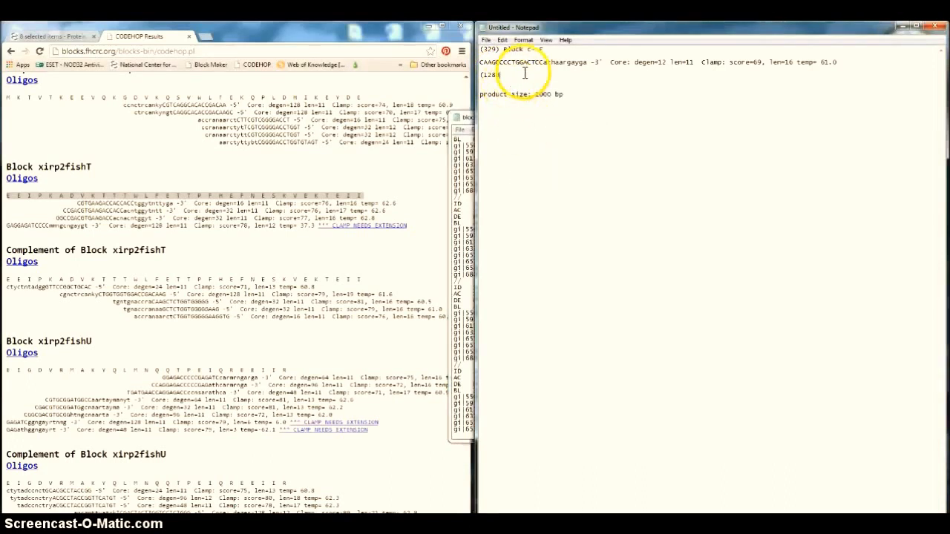
left_click_drag(525, 73, 486, 69)
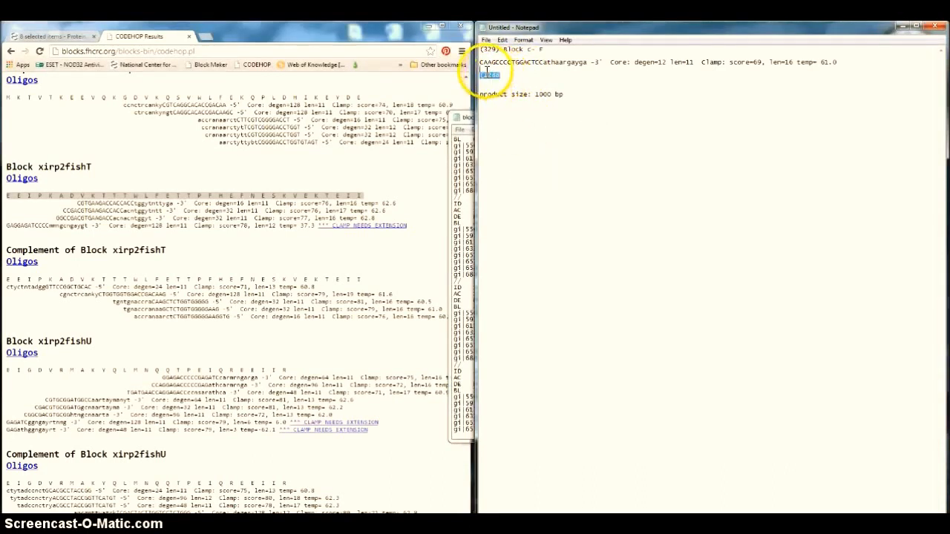
left_click(509, 75)
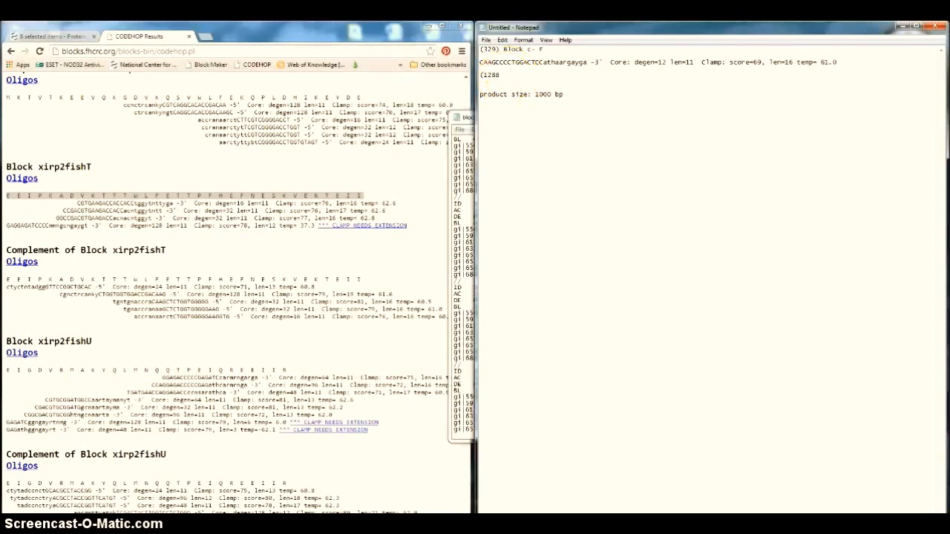
Step: Bring back the blocks file and check the sequence start positions listed for block xirp2fishT
left_click(465, 401)
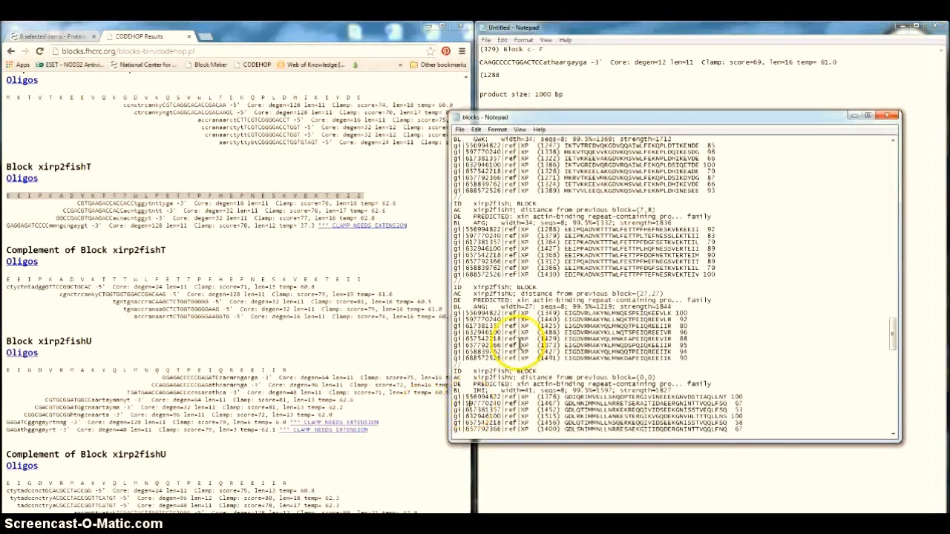
left_click_drag(558, 225, 553, 230)
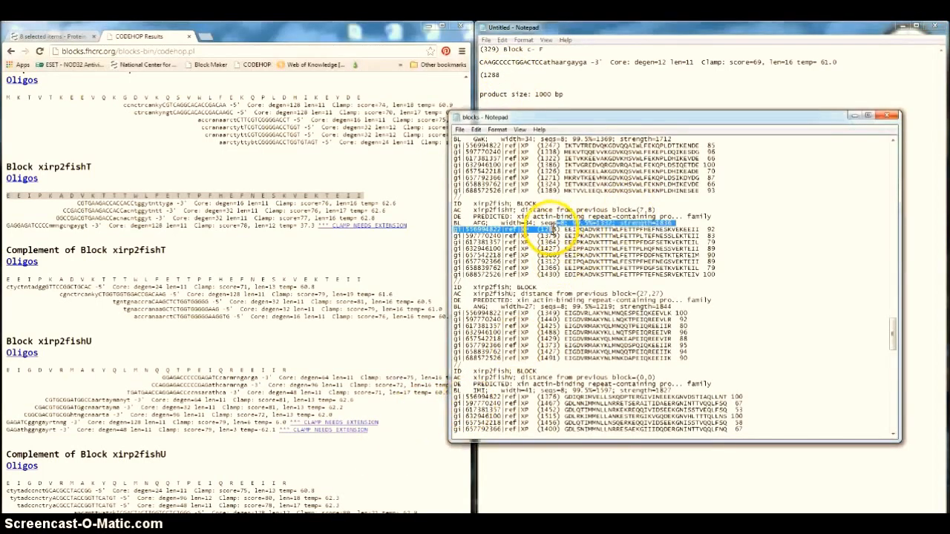
left_click(553, 230)
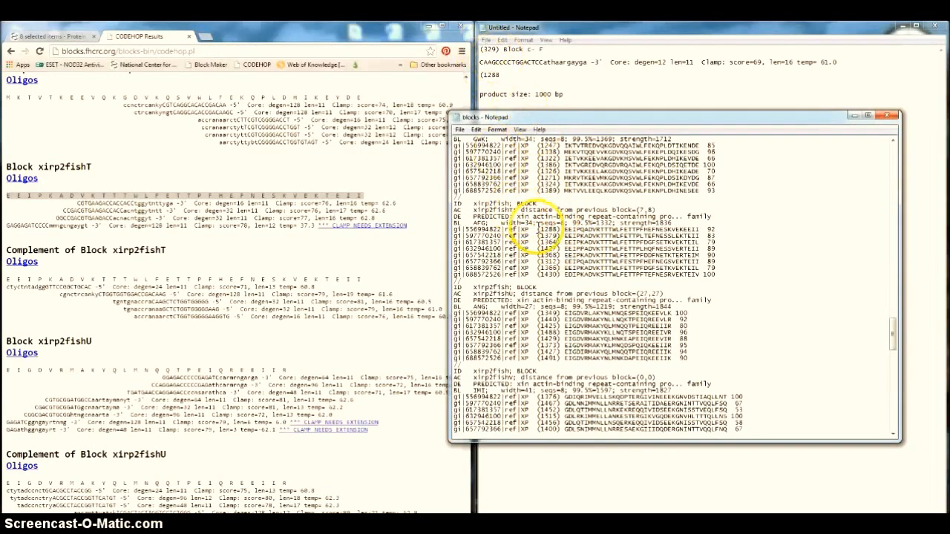
left_click_drag(548, 231, 556, 259)
left_click(564, 273)
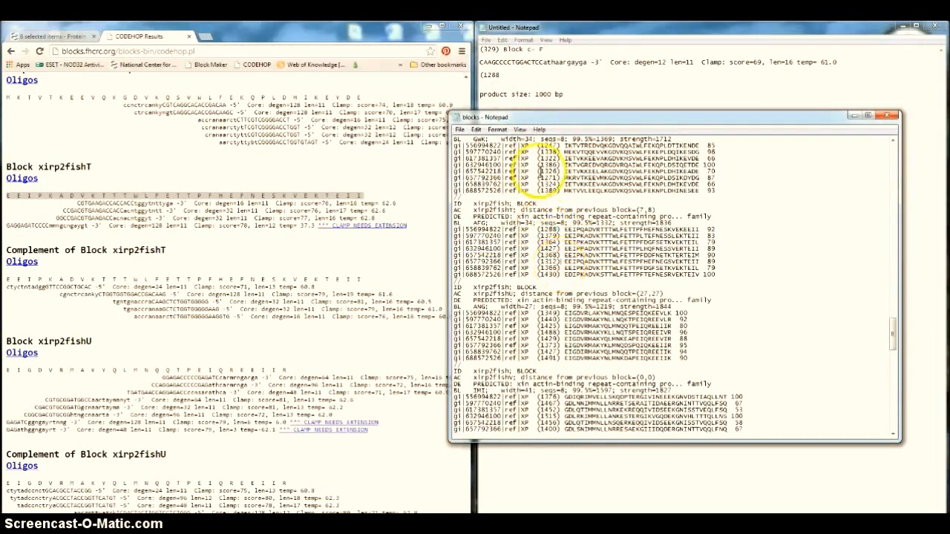
Step: In the notes, close the parenthesis after 1288 and remove the number from the product size line
left_click(529, 84)
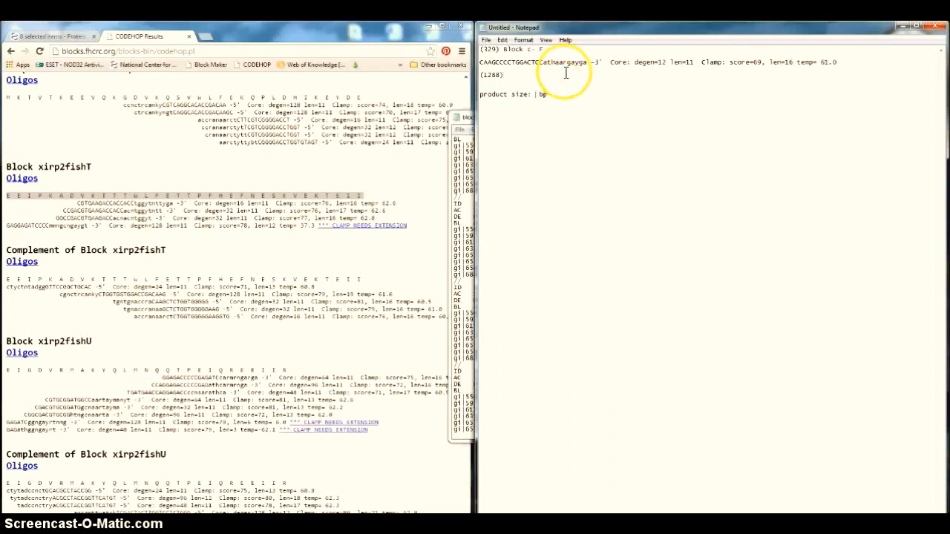
left_click(567, 72)
Step: Open Calculator beside the notes and subtract the forward block position 329 from 1288
key("super")
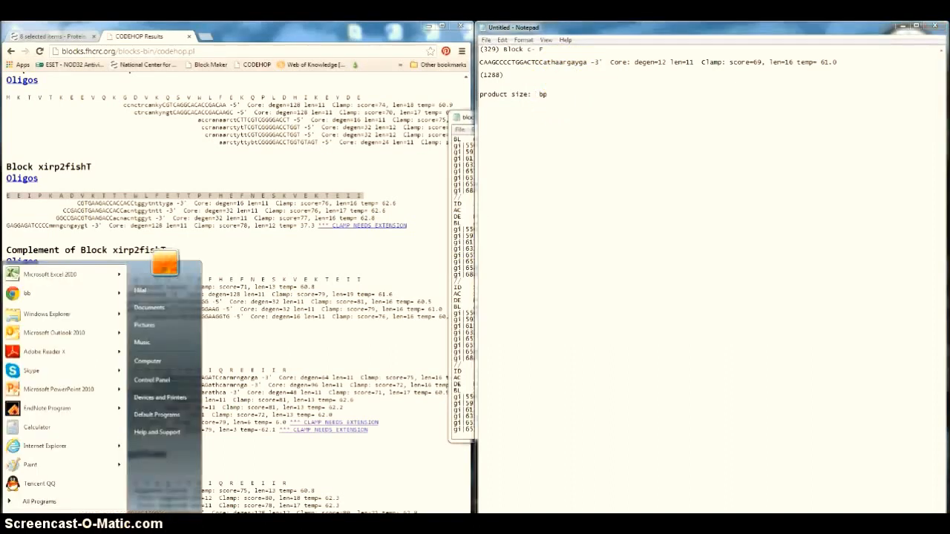
left_click(233, 377)
left_click(522, 283)
left_click_drag(483, 111, 305, 142)
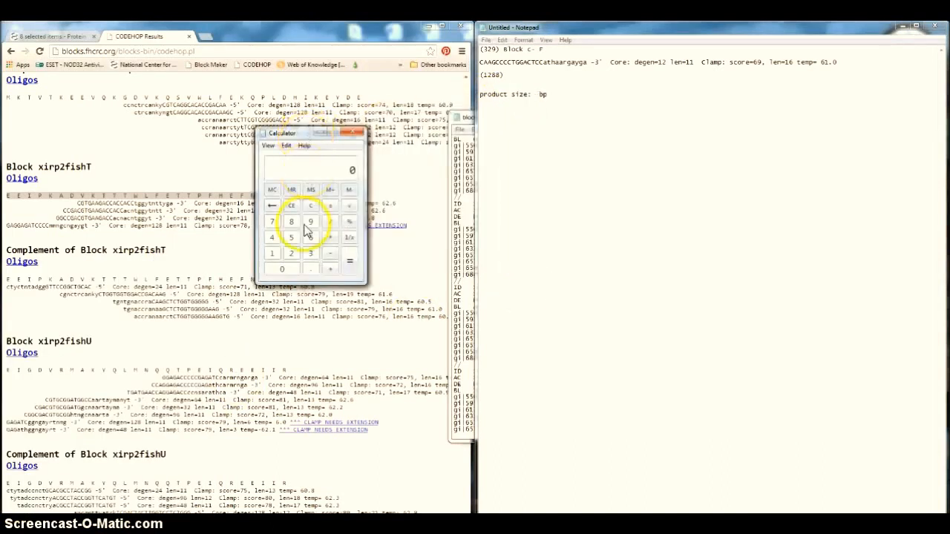
left_click(275, 254)
left_click(291, 255)
left_click(292, 223)
left_click(292, 223)
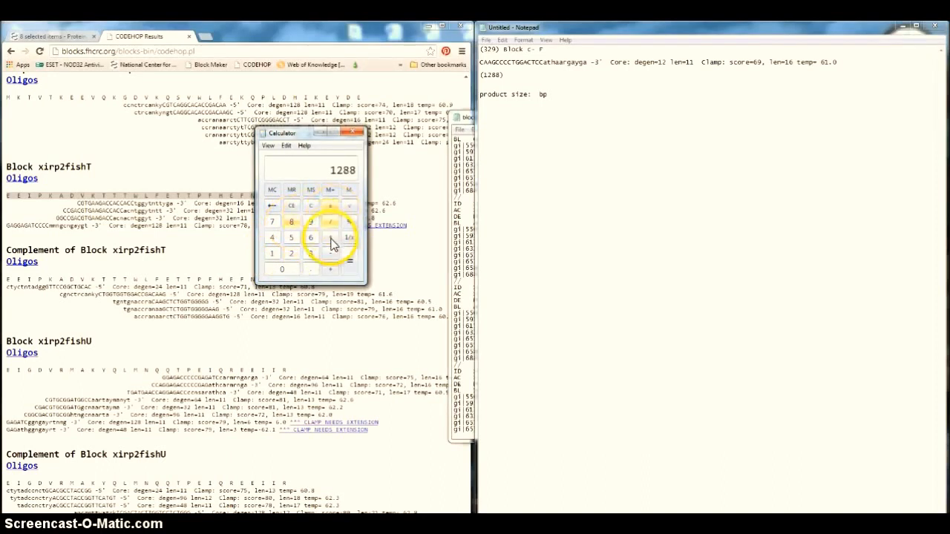
left_click(311, 253)
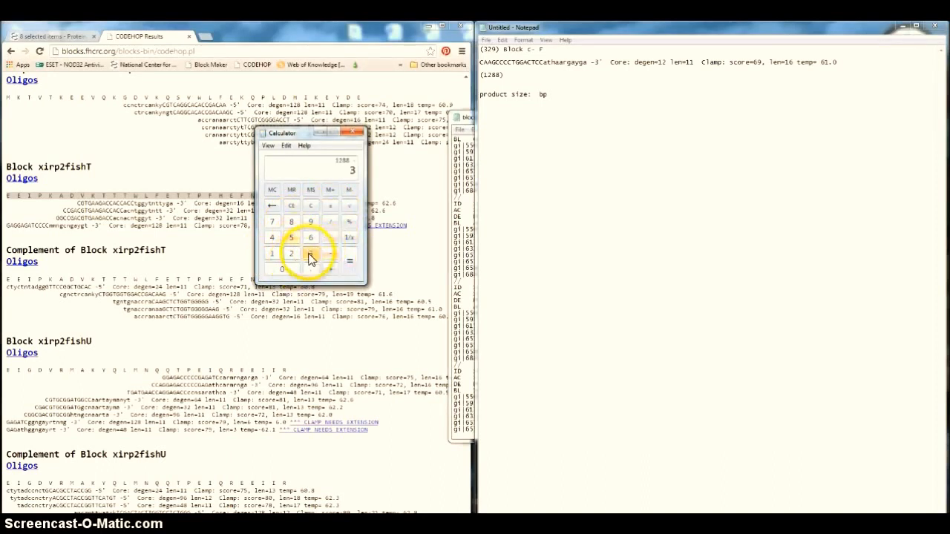
left_click(290, 256)
left_click(311, 222)
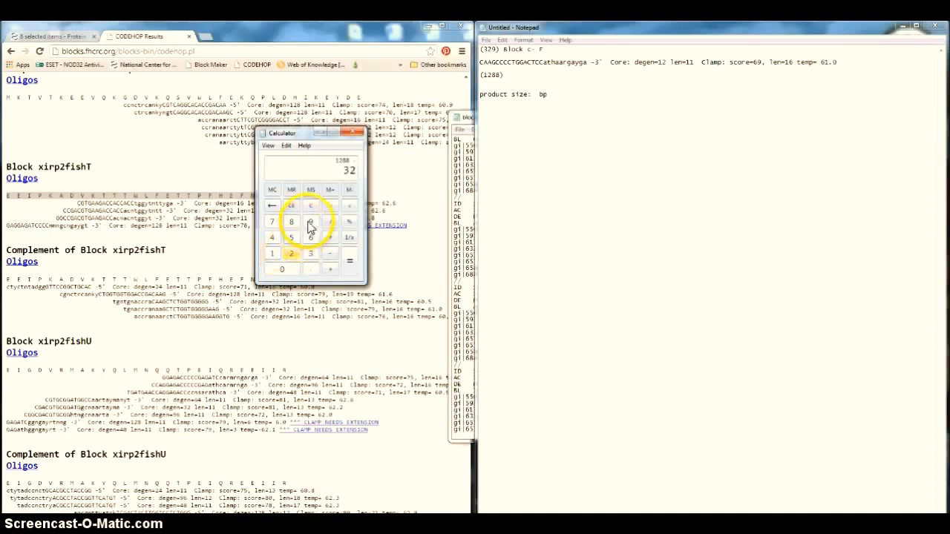
left_click(349, 263)
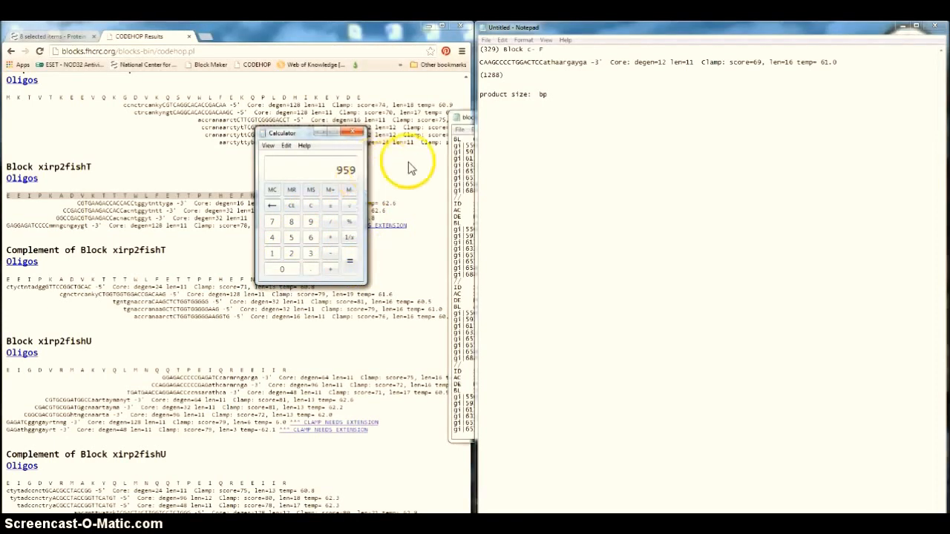
Step: Enter a product size of 959 bp and complete the two position labels as "Block c- F1" and "Block T-R1"
left_click(530, 94)
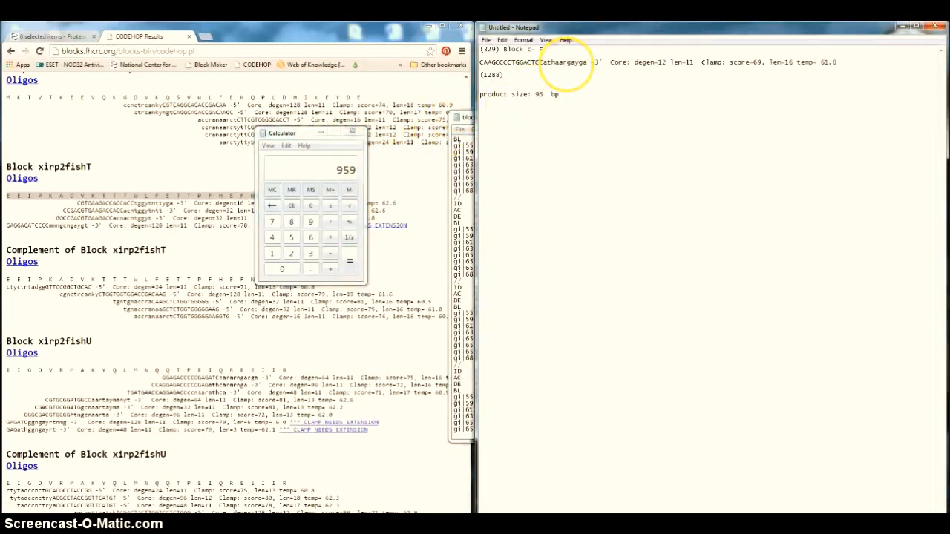
left_click(534, 82)
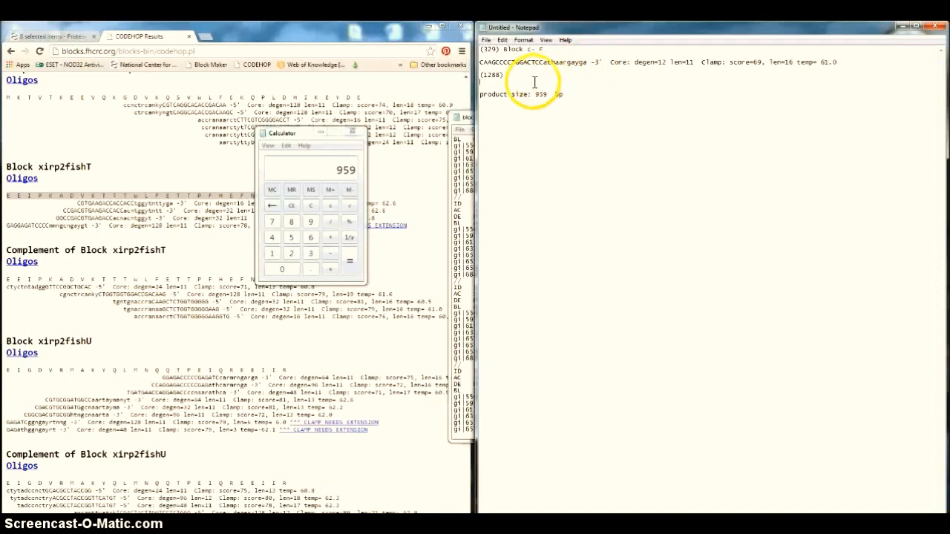
left_click(527, 74)
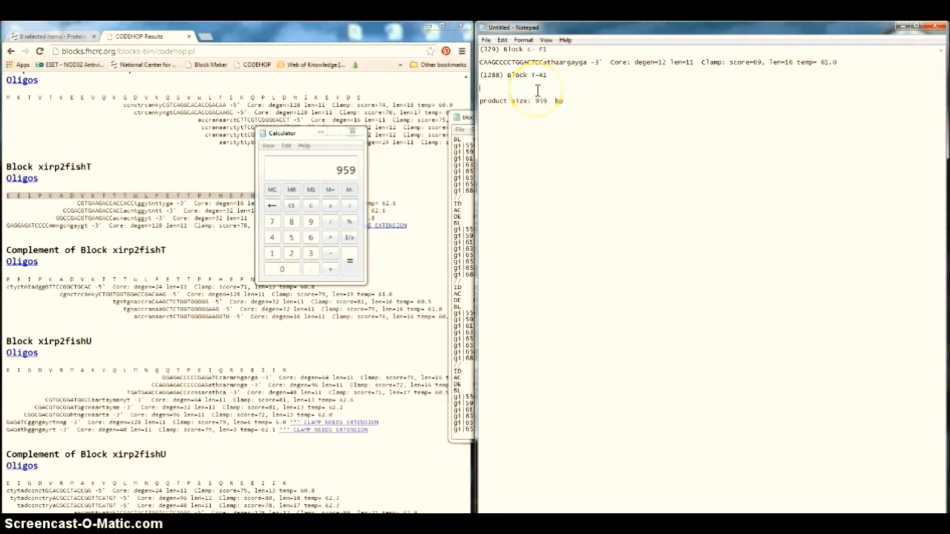
Step: Look through the CODEHOP results from block xirp2fishT back up to block xirp2fishM, examining the primers and their complements
left_click(119, 219)
left_click_drag(74, 202, 138, 238)
left_click(144, 245)
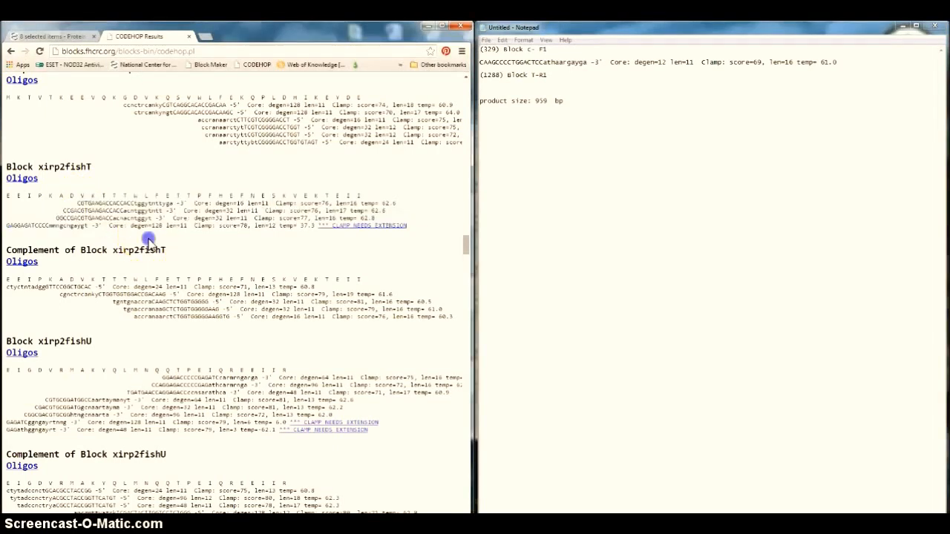
scroll(228, 260, "up", 2)
scroll(230, 245, "up", 8)
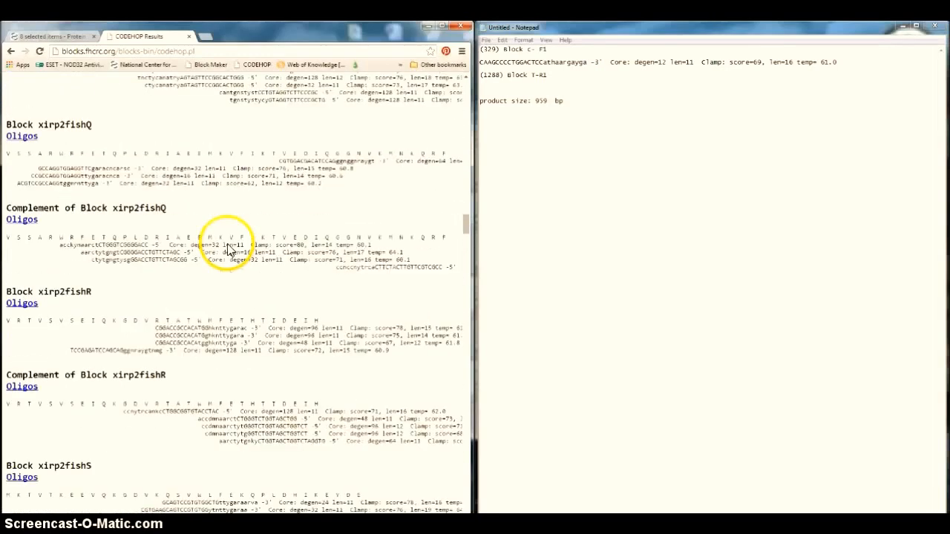
scroll(228, 253, "up", 2)
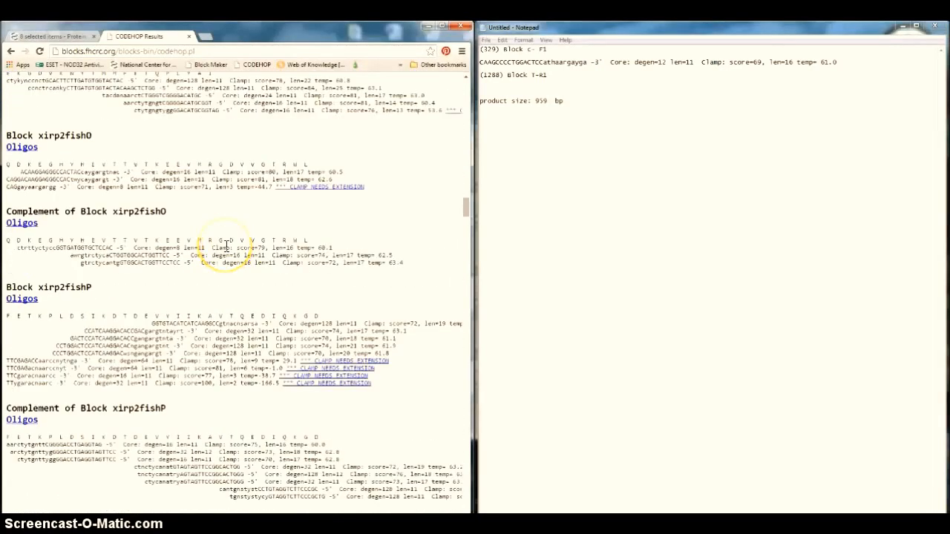
scroll(226, 247, "up", 2)
left_click(241, 243)
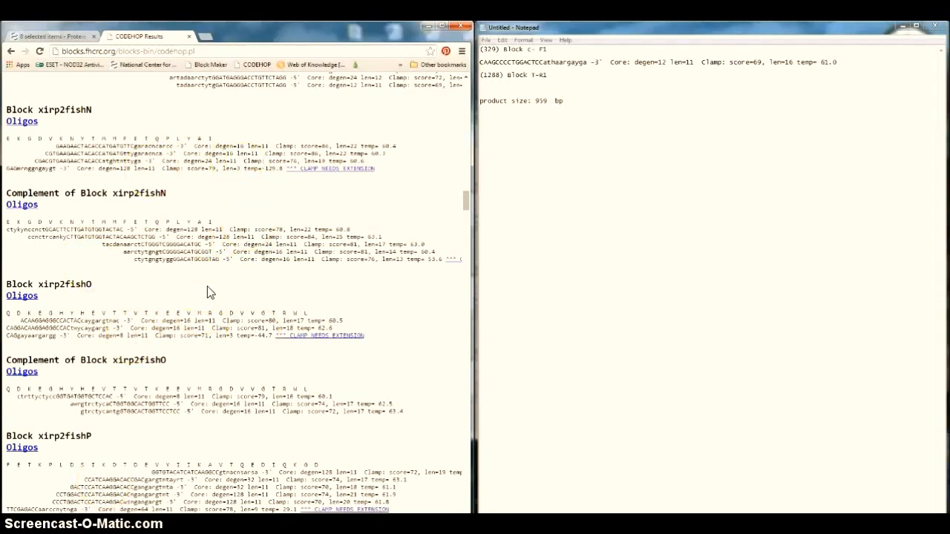
scroll(208, 292, "up", 4)
Step: Remove the extra blank line above the product size and return to the complement of block xirp2fishT in the CODEHOP results
left_click(484, 106)
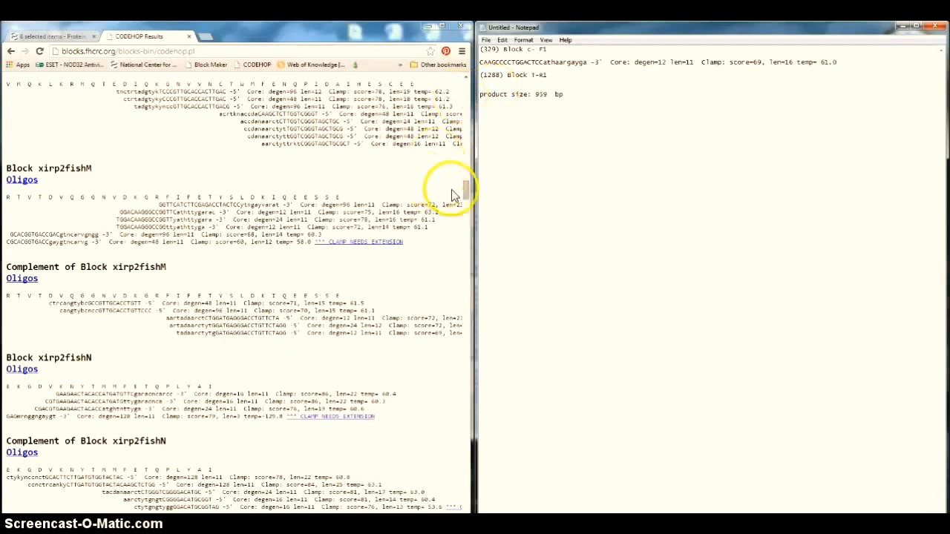
left_click_drag(468, 189, 463, 244)
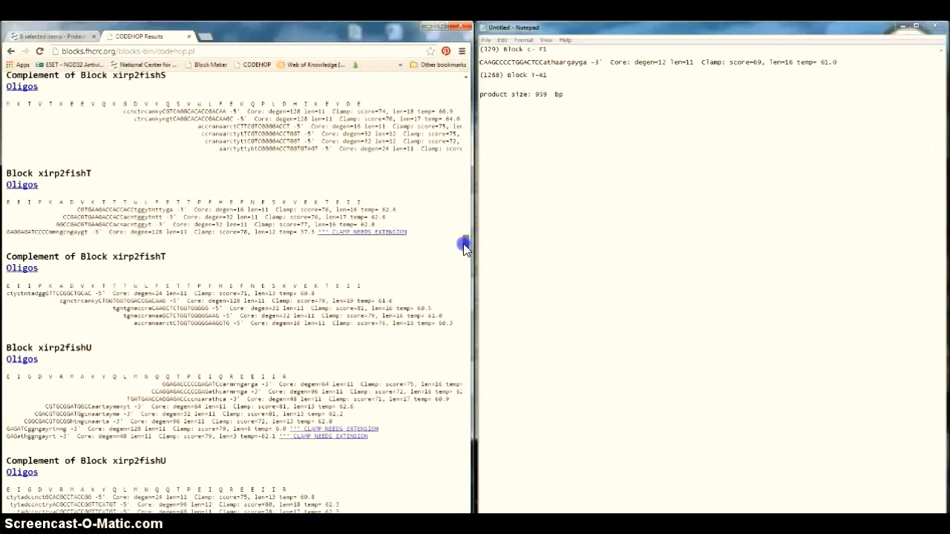
mouse_move(464, 246)
left_mouse_down()
mouse_move(464, 274)
mouse_move(462, 251)
left_mouse_up()
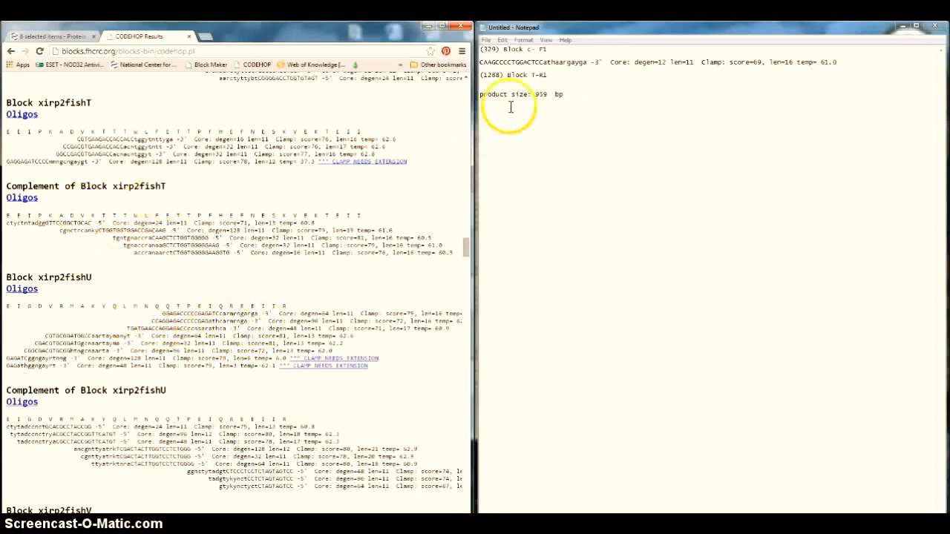
Step: Highlight the R1 label and the F1 primer's 3' end, and compare them with the complement primers of block xirp2fishT and their degeneracy
double_click(542, 74)
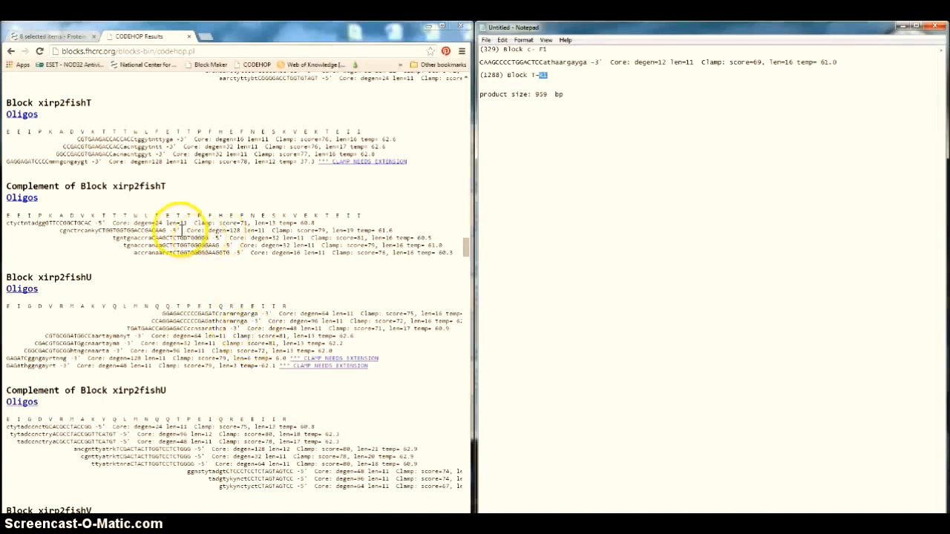
left_click(602, 62)
key("shift+Home")
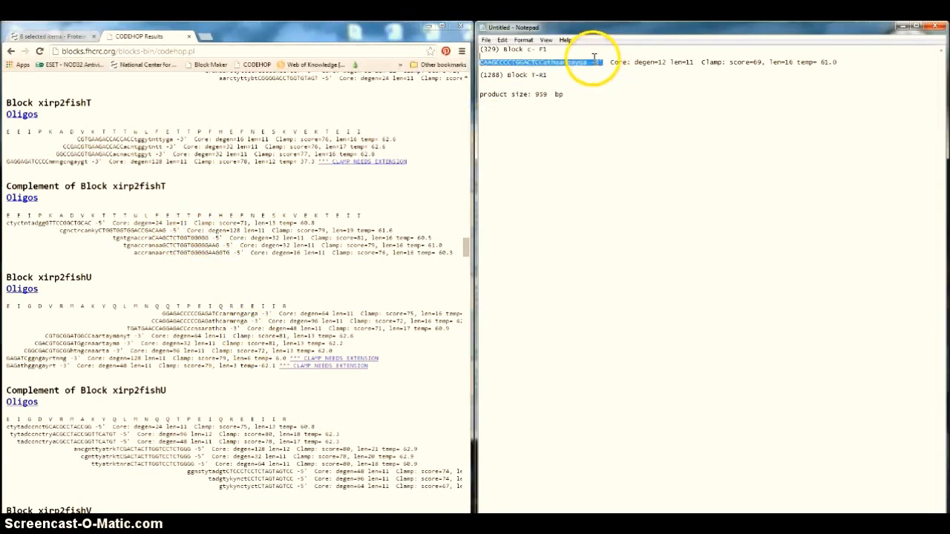
left_click(595, 59, "shift")
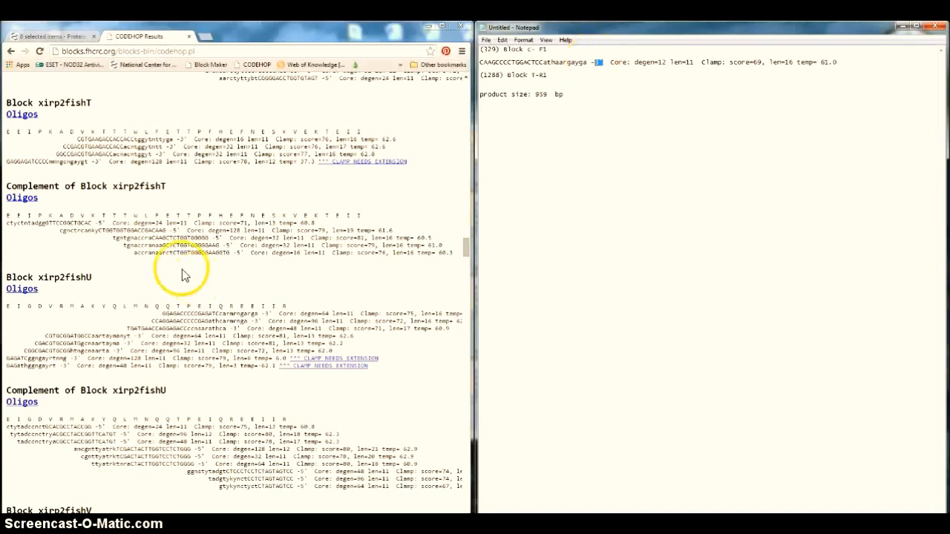
left_click(182, 249)
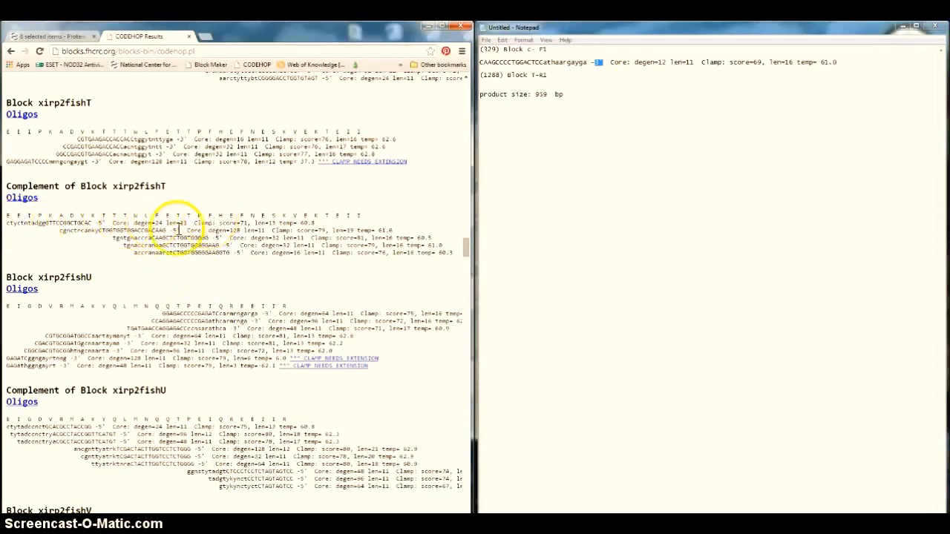
left_click(157, 221)
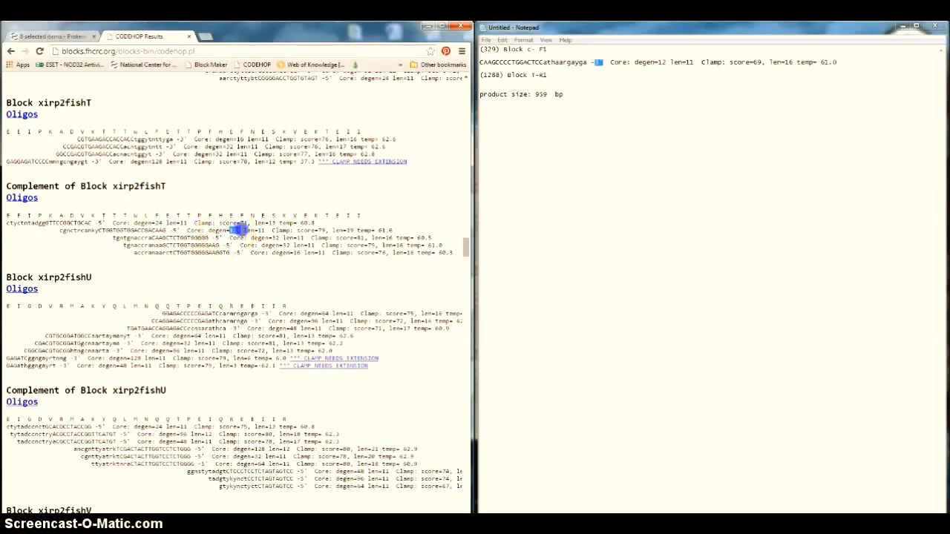
Step: Compare the core degeneracy values of the last three complement primers of block xirp2fishT
left_click_drag(269, 238, 288, 237)
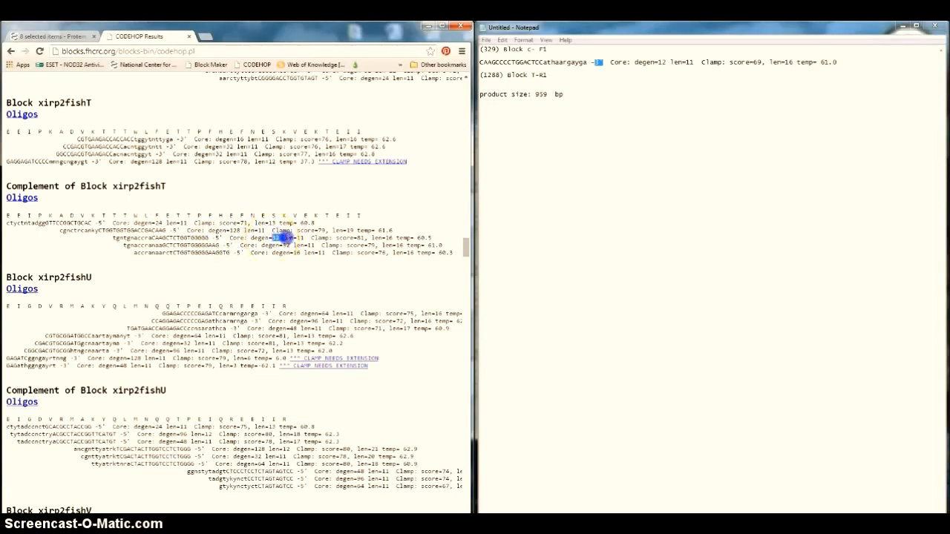
left_click(285, 246)
left_click(297, 253)
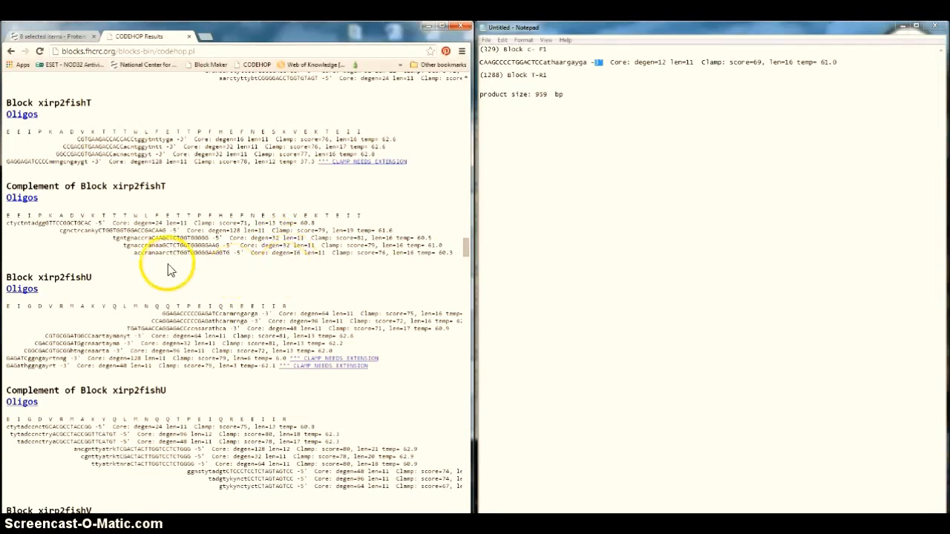
Step: Copy only the sequence of the last complement primer of block xirp2fishT, through its 5' end, into the notes under the Block T-R1 label
left_click(138, 252)
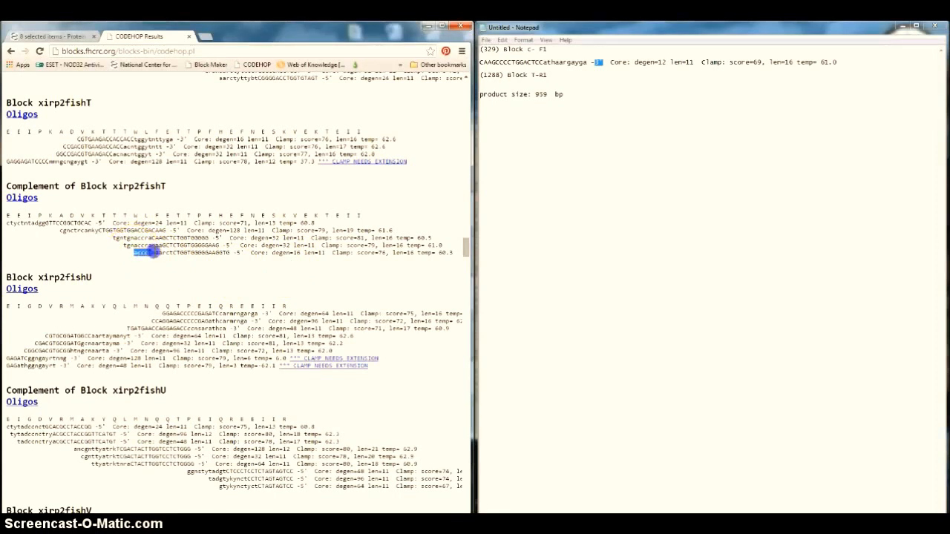
left_click_drag(150, 253, 232, 253)
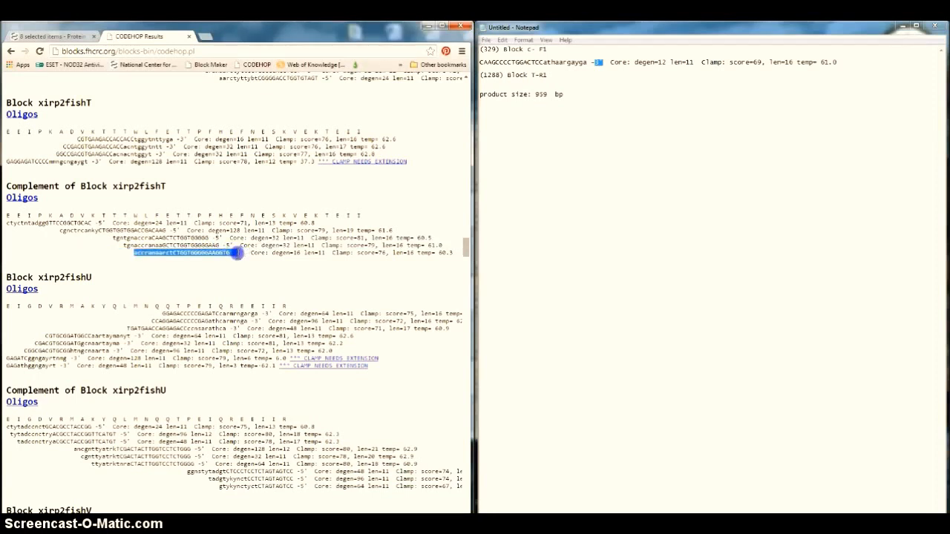
right_click(238, 252)
left_click(267, 261)
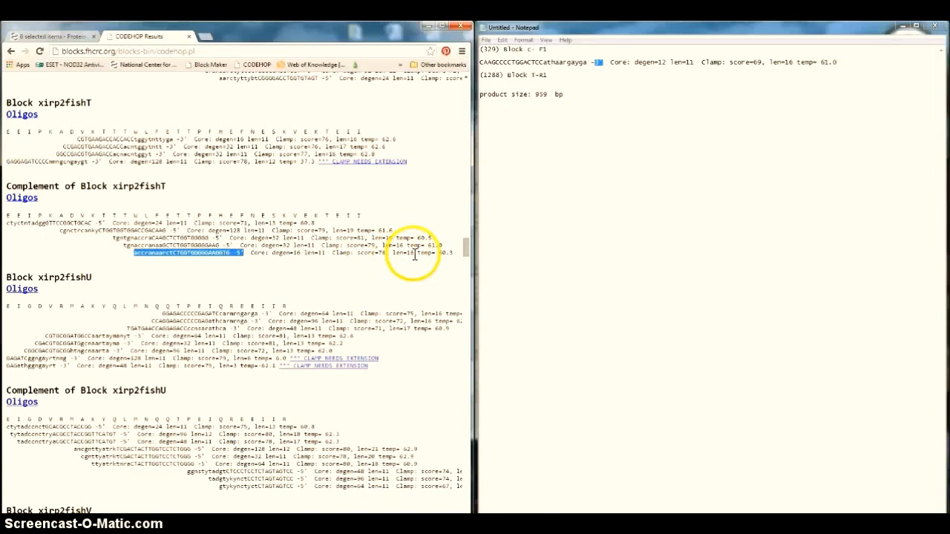
left_click(380, 253)
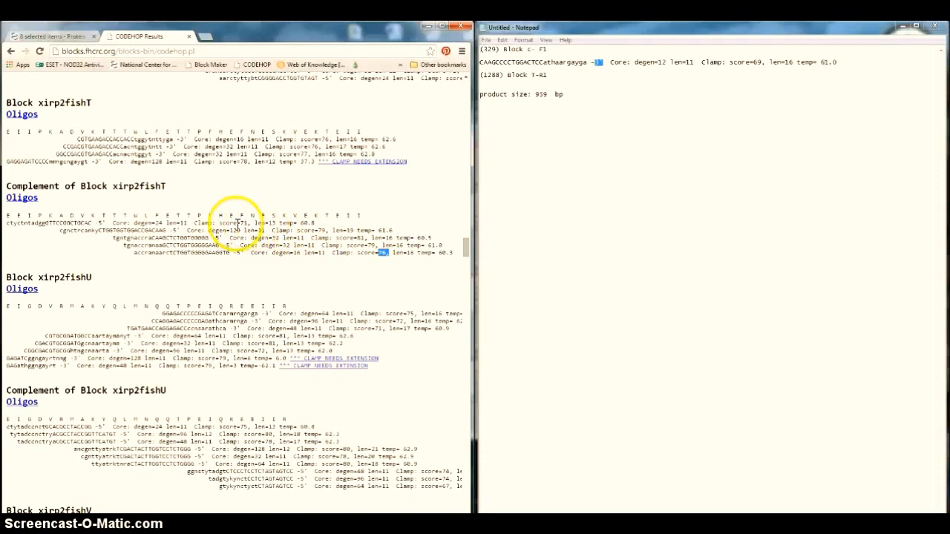
left_click(492, 95)
right_click(493, 92)
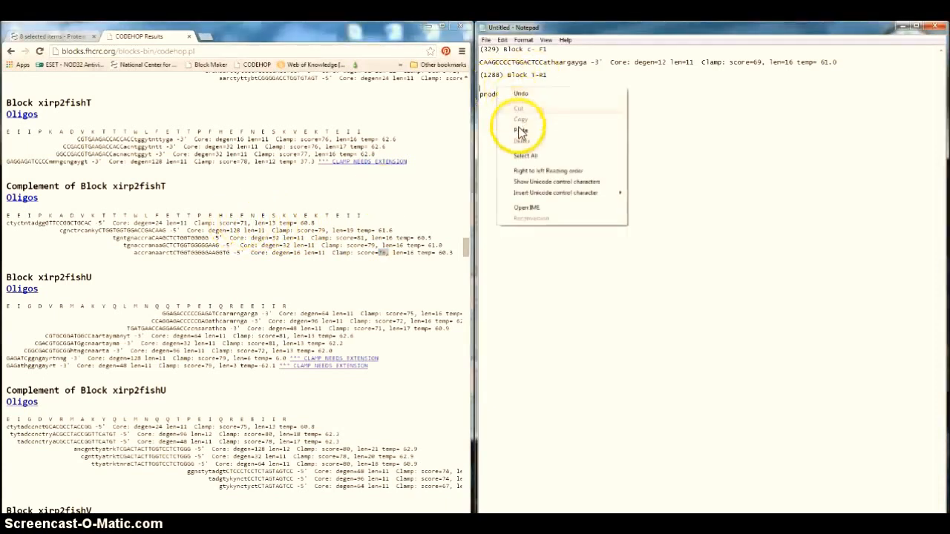
left_click(521, 130)
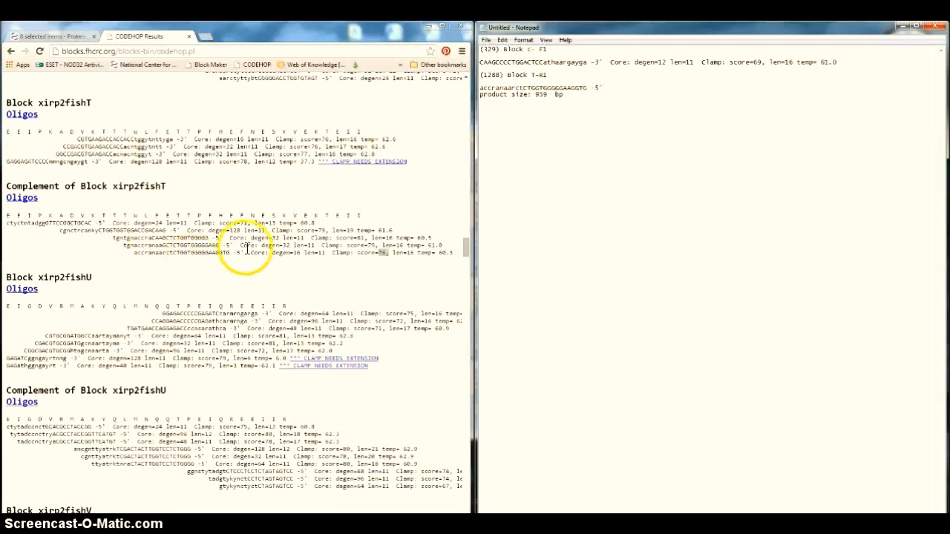
Step: Replace the R1 sequence in the notes with the primer's full CODEHOP line, including core and clamp data, and insert a blank line above the product size
left_click_drag(134, 253, 358, 253)
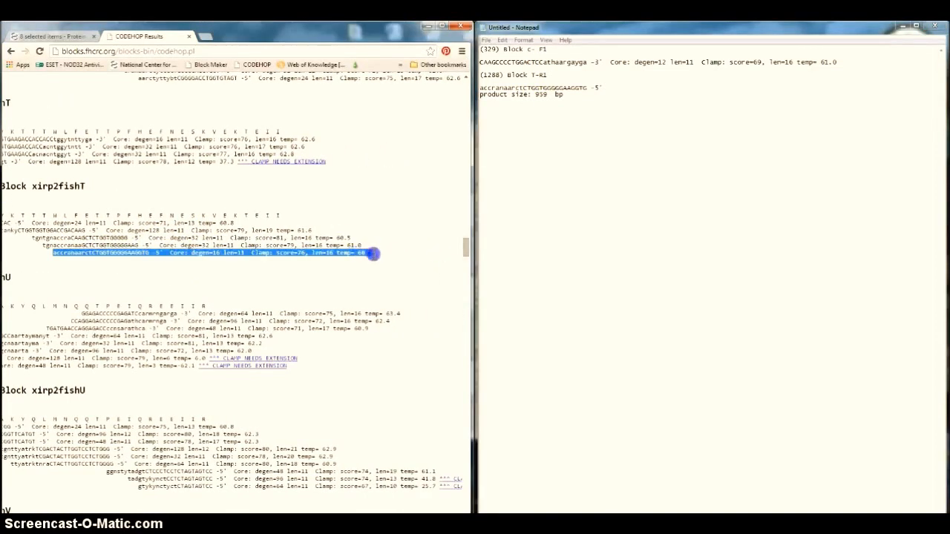
right_click(372, 253)
left_click(599, 88)
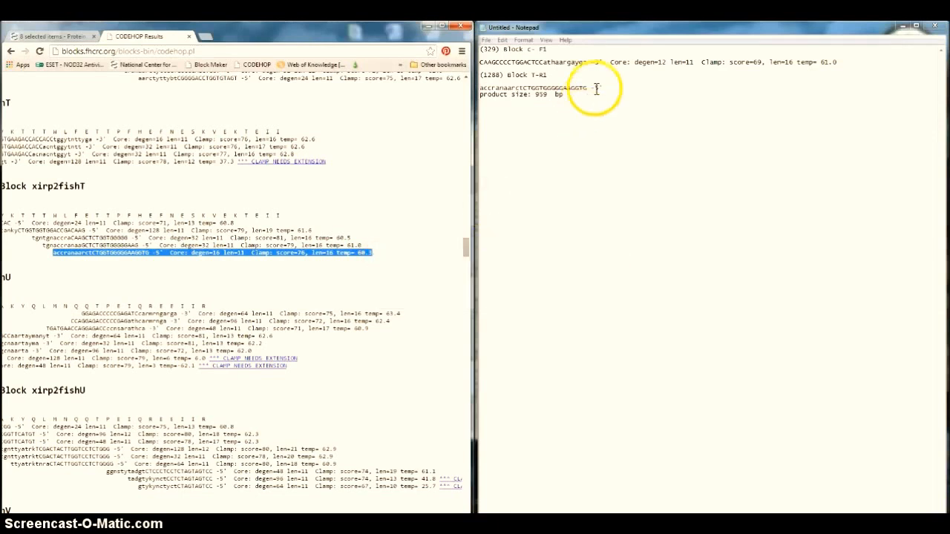
left_click_drag(599, 88, 479, 90)
right_click(484, 90)
left_click(511, 129)
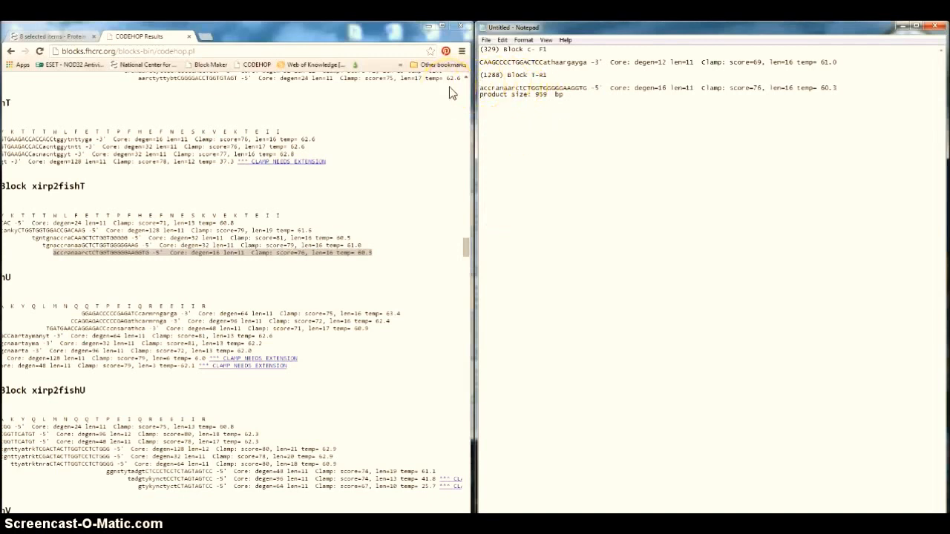
left_click(861, 93)
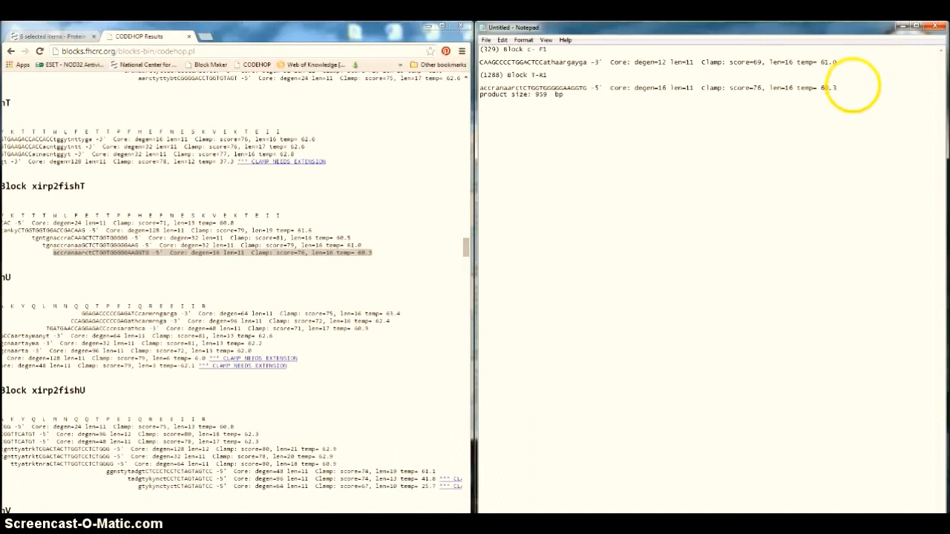
key("Return")
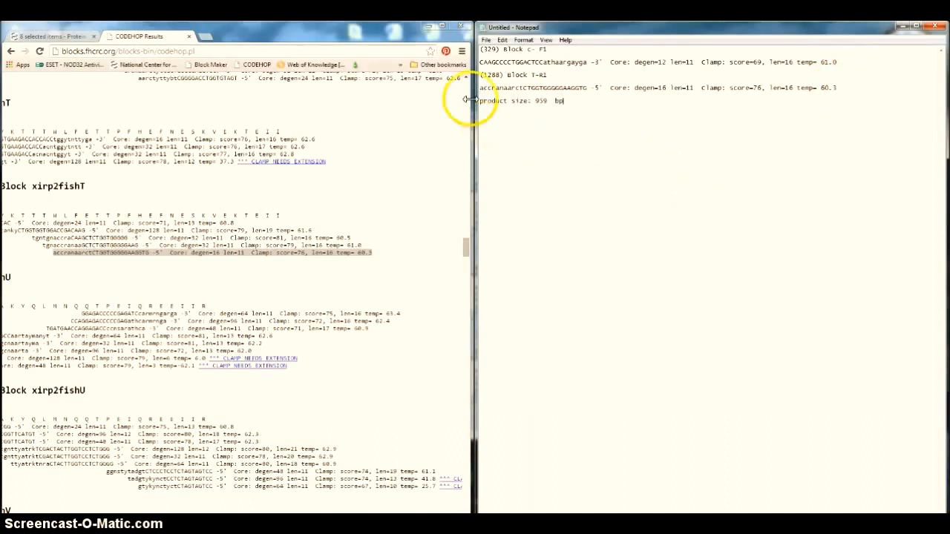
Step: Go back up the CODEHOP results, then review the first blocks, including xirp2fishC, in the blocks Notepad file and minimize it
left_click(465, 249)
left_click_drag(467, 247, 468, 201)
left_click(510, 56)
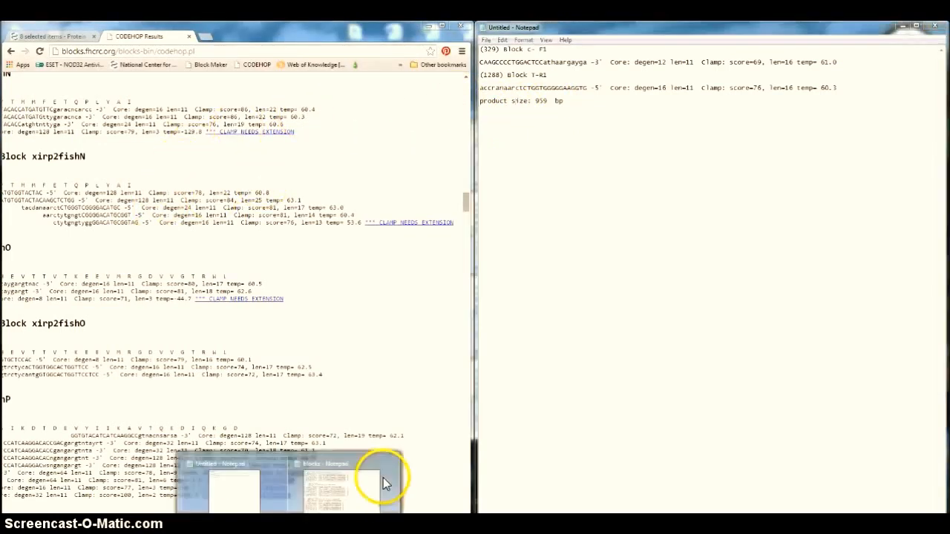
left_click(350, 488)
scroll(556, 283, "up", 10)
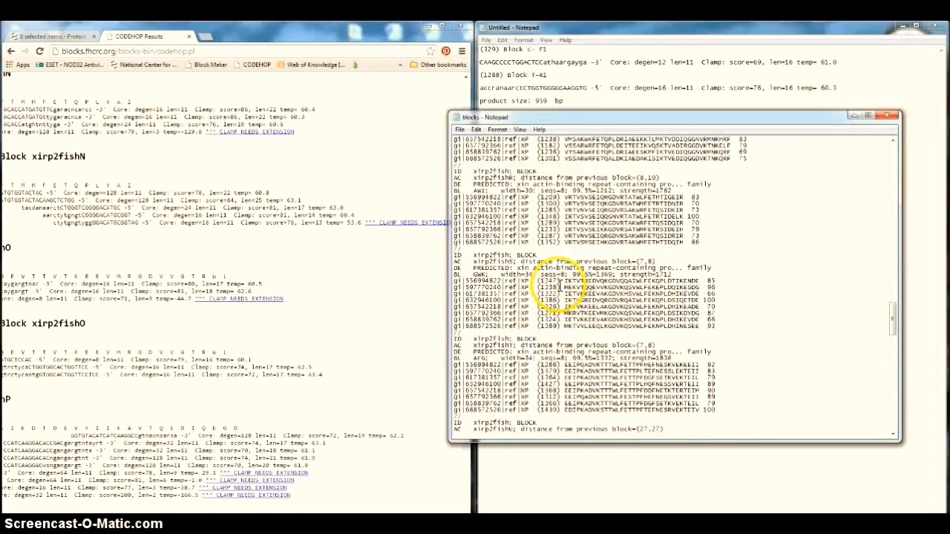
left_click(896, 318)
left_click_drag(893, 315, 546, 92)
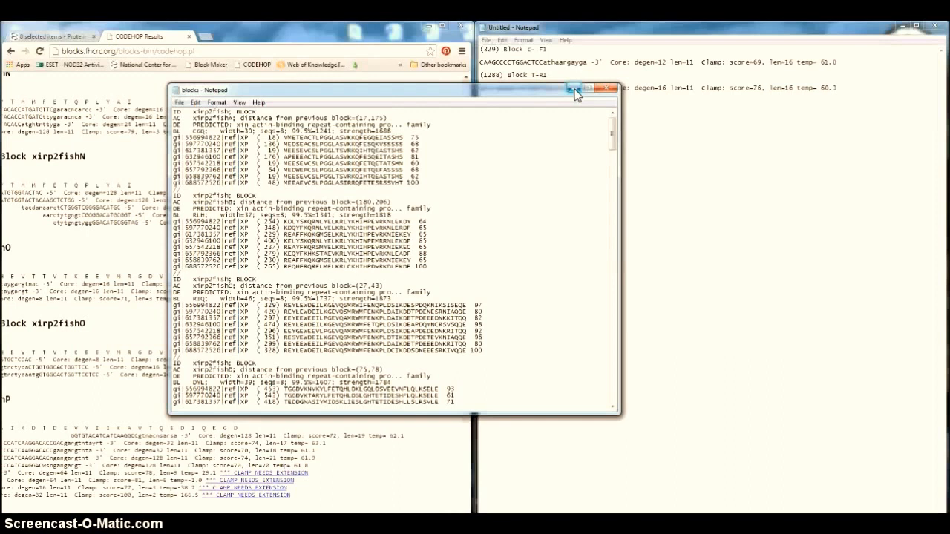
left_click(574, 88)
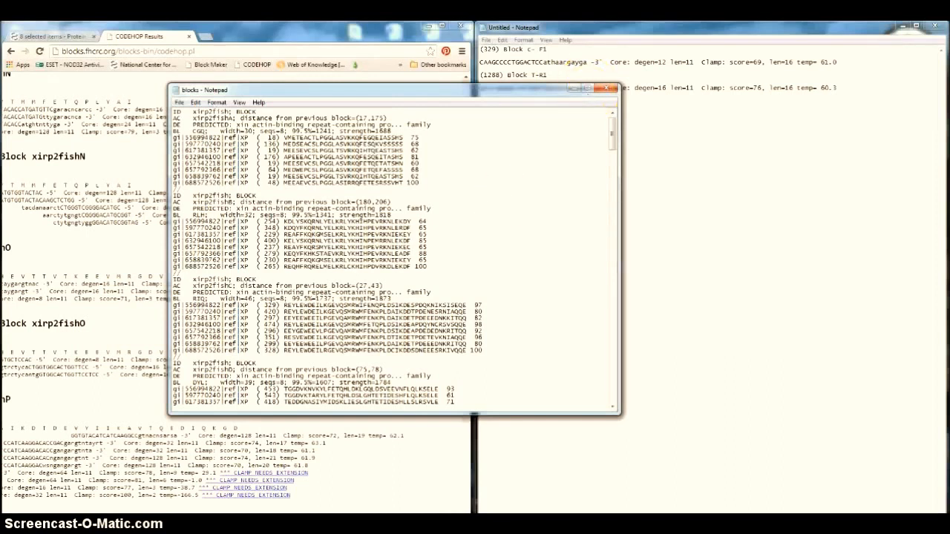